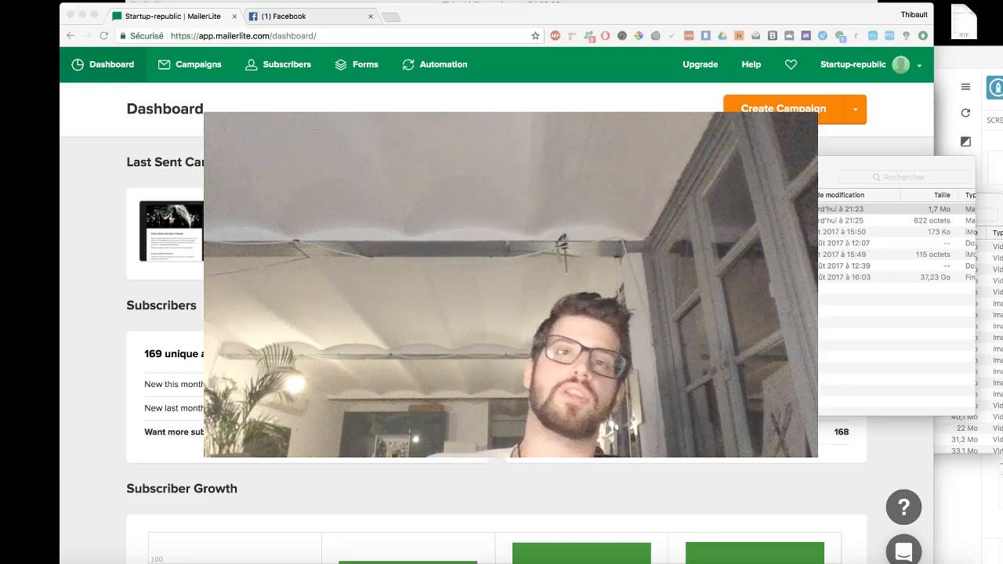
- Close the Facebook messages browser tab
{"action": "left_click", "coordinate": [370, 16]}
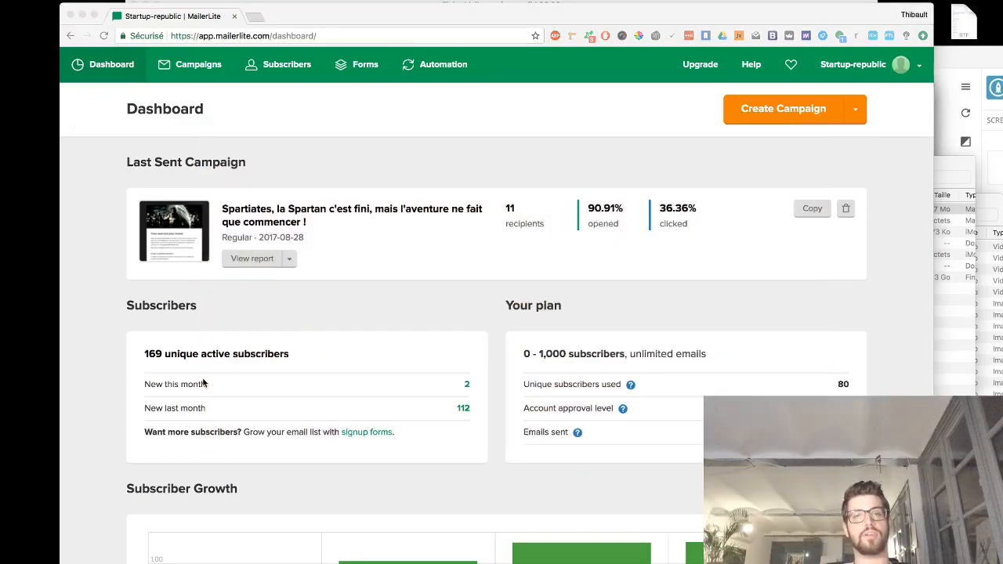
{"action": "left_click", "coordinate": [452, 178]}
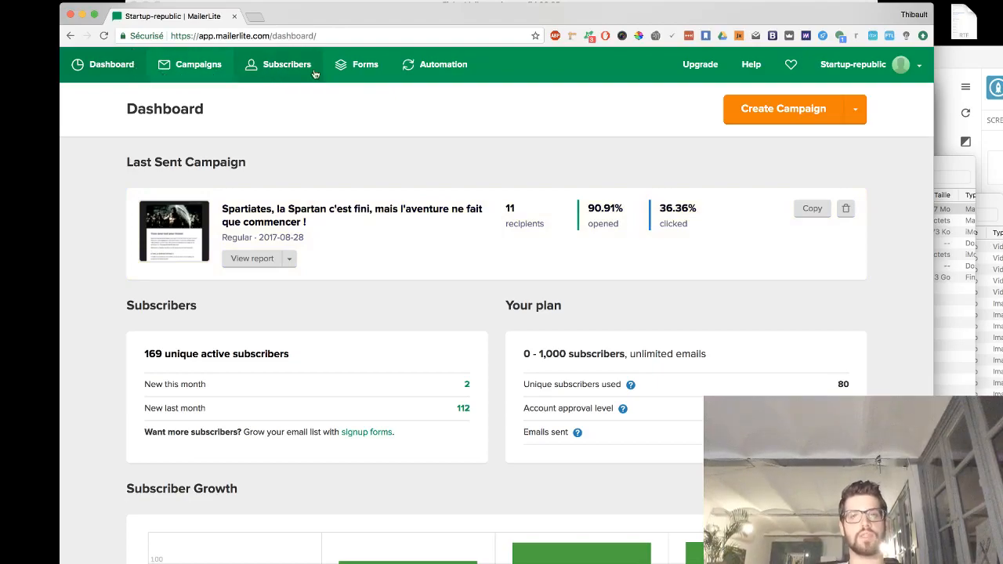
- Create a new automation workflow and name it Inscription
{"action": "left_click", "coordinate": [426, 76]}
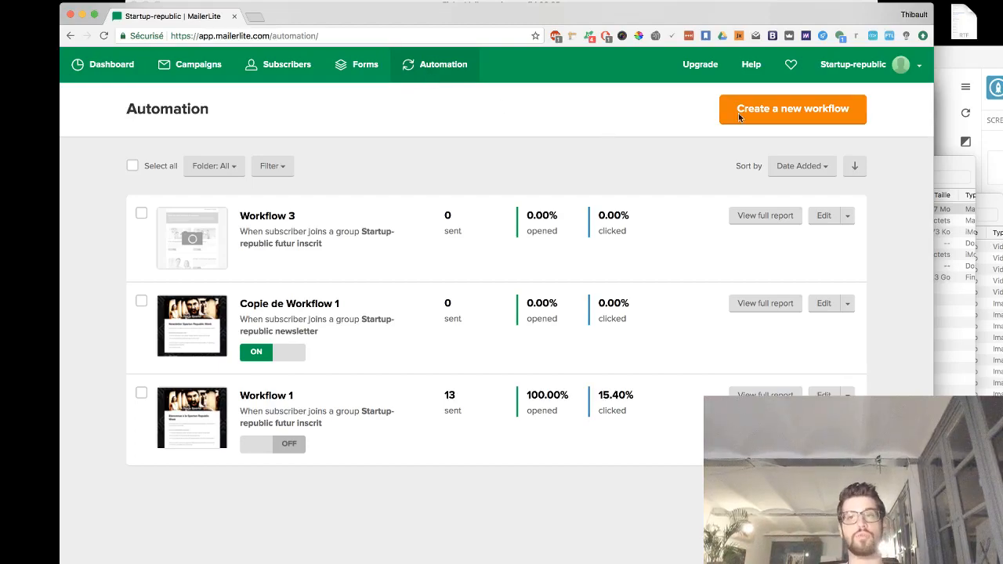
{"action": "left_click", "coordinate": [800, 113]}
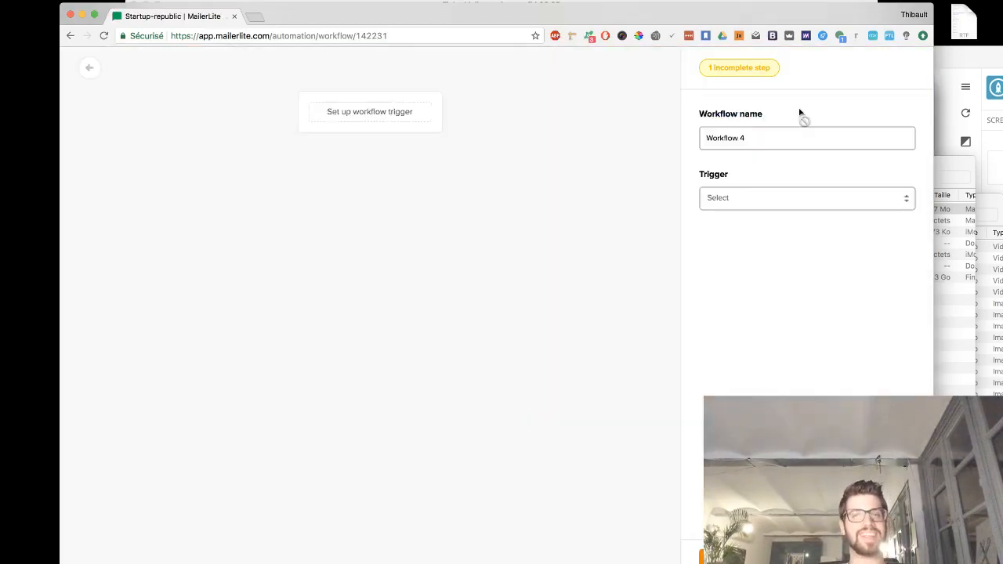
{"action": "left_click_drag", "start_coordinate": [748, 145], "coordinate": [693, 136]}
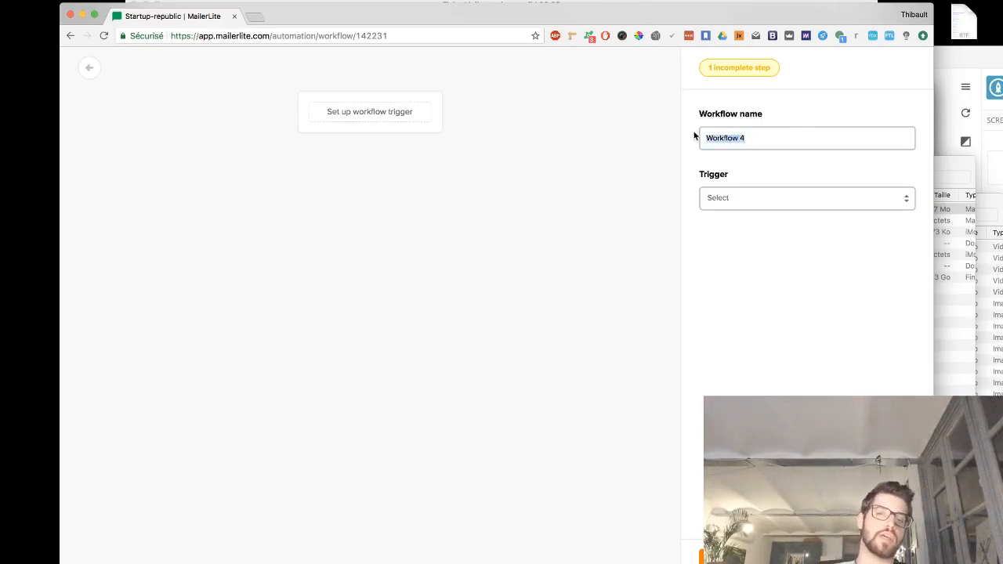
{"action": "type", "text": "Ins"}
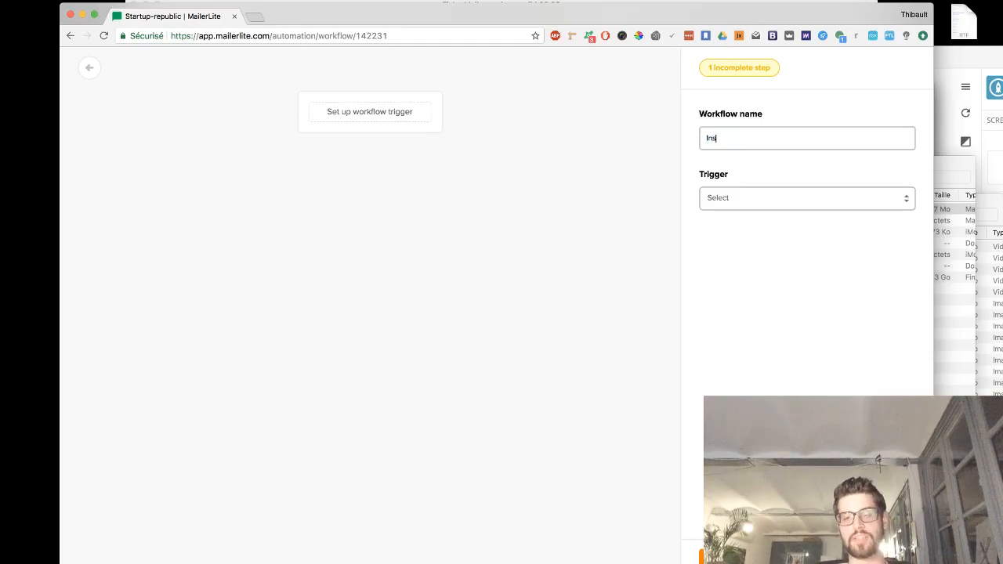
{"action": "type", "text": "cription"}
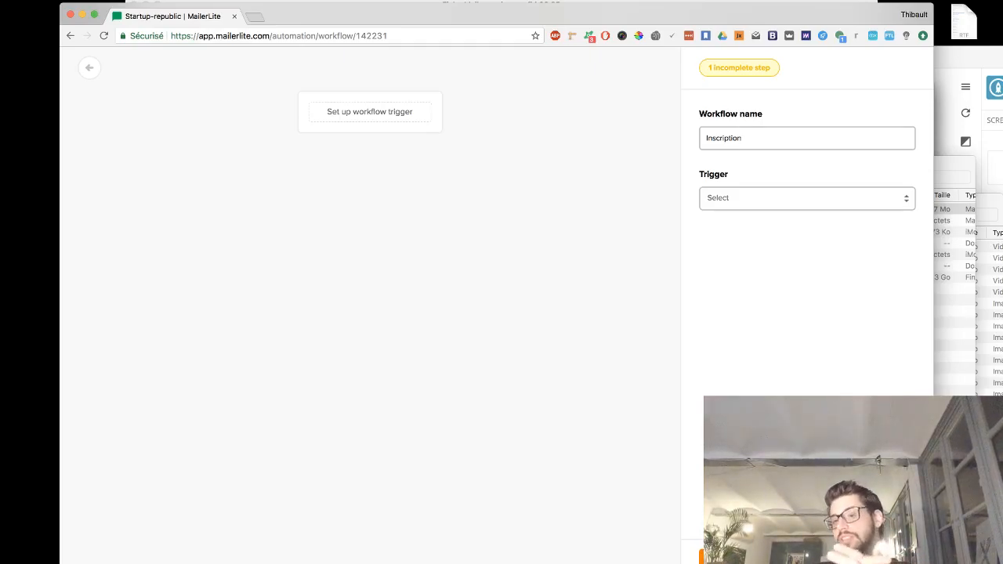
{"action": "left_click", "coordinate": [772, 205]}
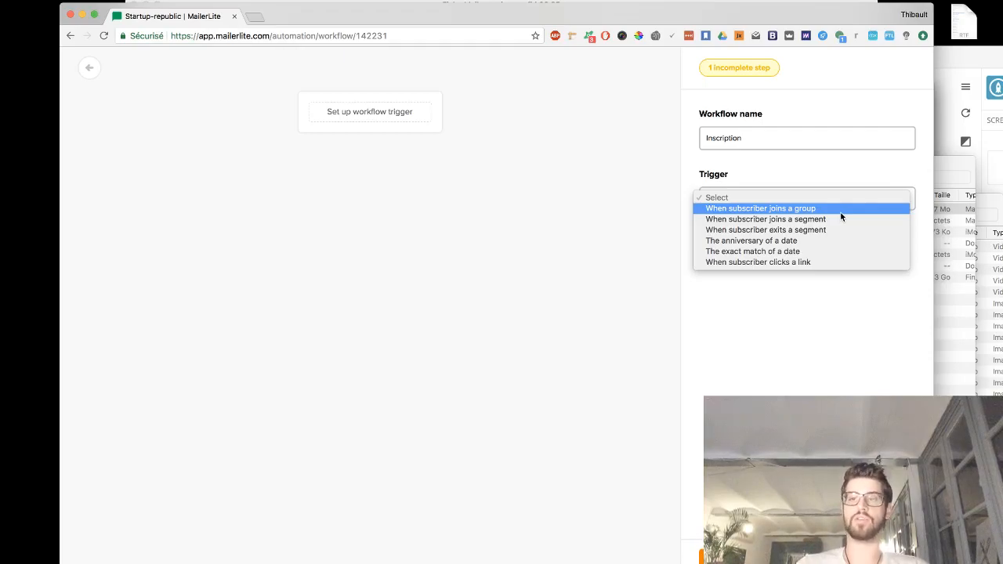
{"action": "left_click", "coordinate": [812, 261]}
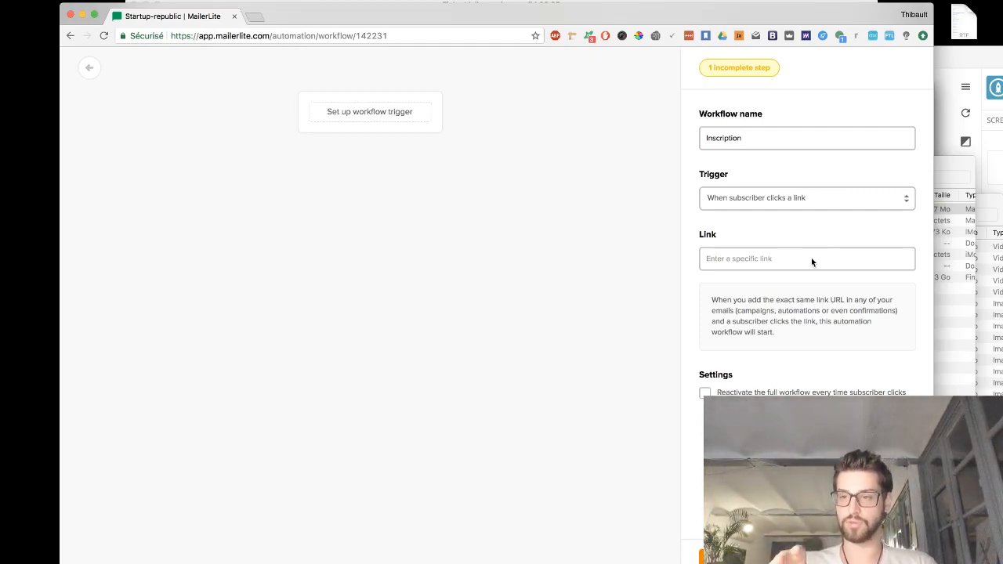
{"action": "left_click", "coordinate": [811, 258]}
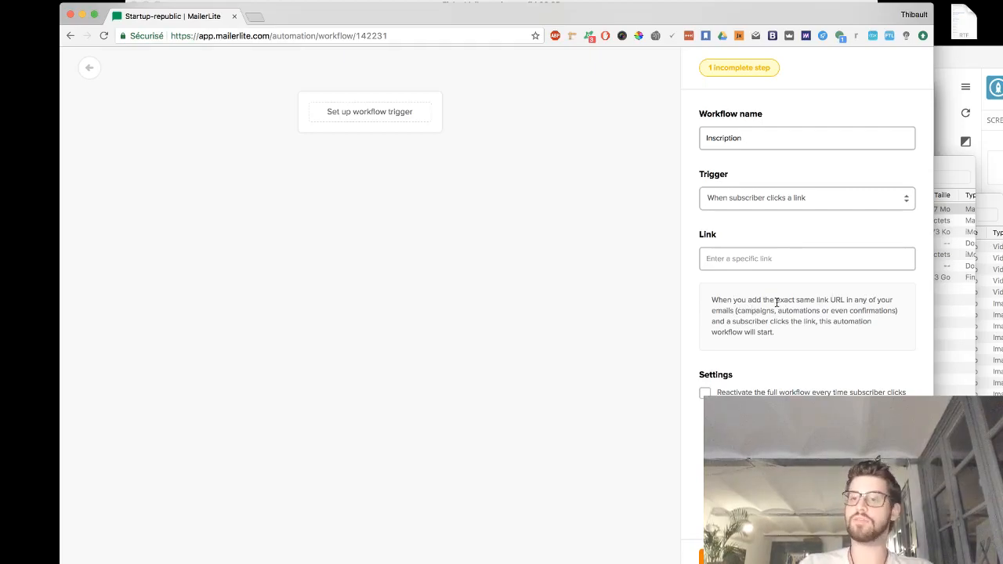
- Set the workflow trigger to when a subscriber joins the Startup-republic newsletter group and save it
{"action": "left_click", "coordinate": [794, 196]}
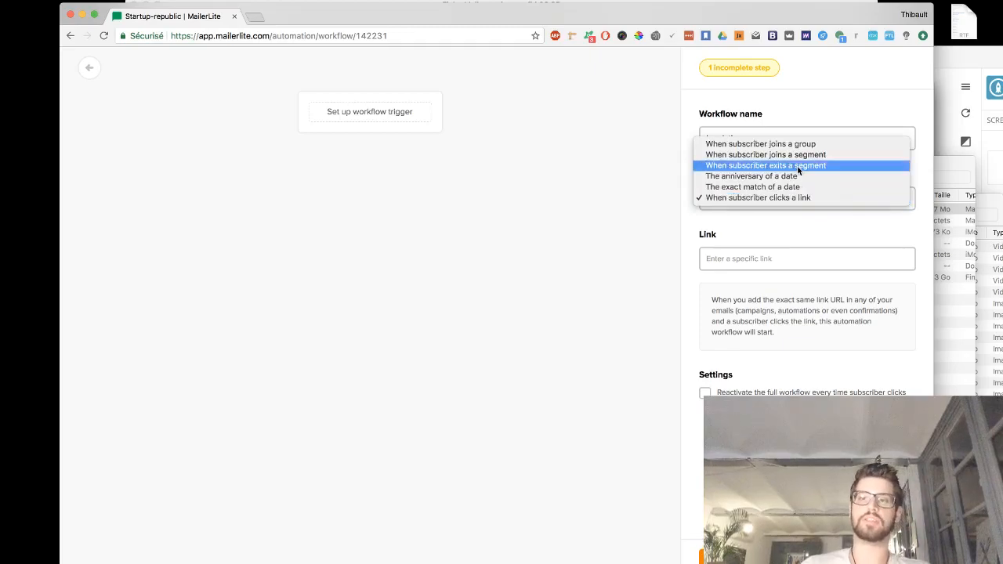
{"action": "left_click", "coordinate": [800, 146]}
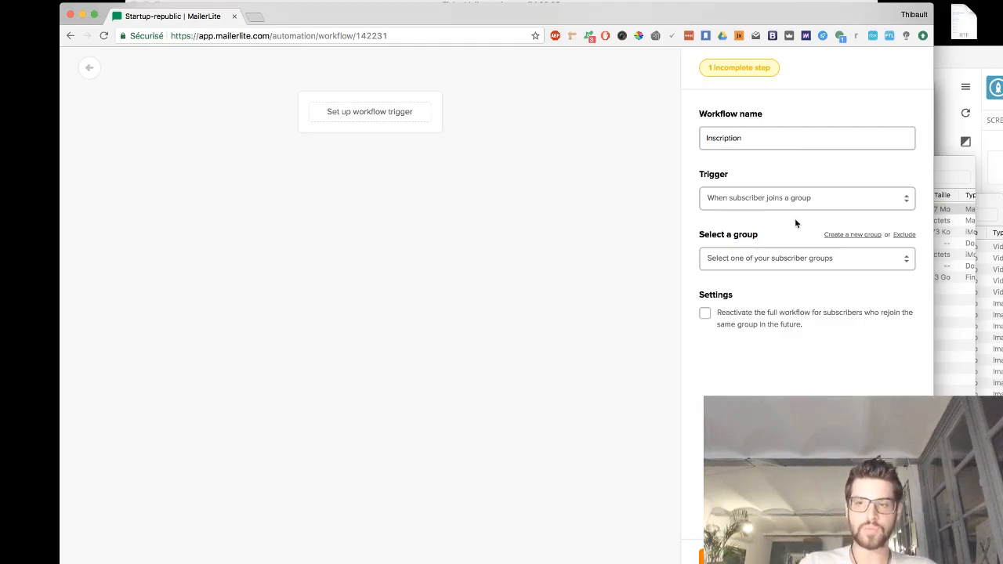
{"action": "left_click", "coordinate": [785, 257]}
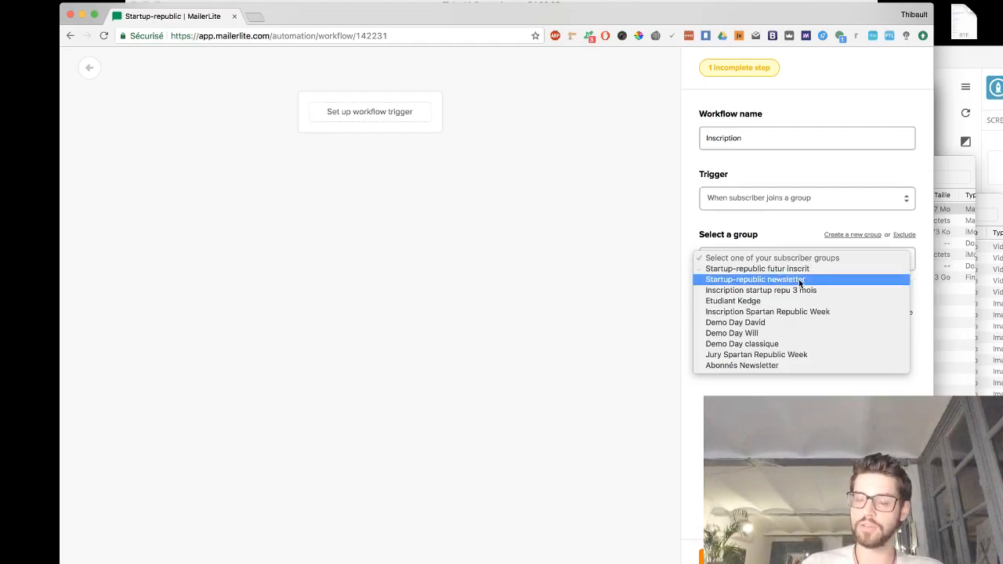
{"action": "left_click", "coordinate": [798, 280]}
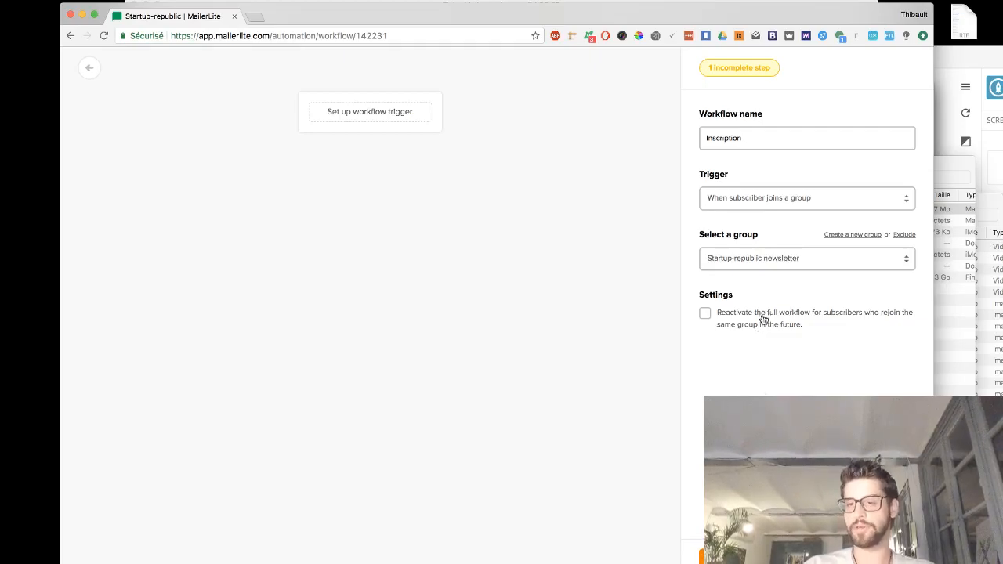
{"action": "left_click", "coordinate": [730, 557]}
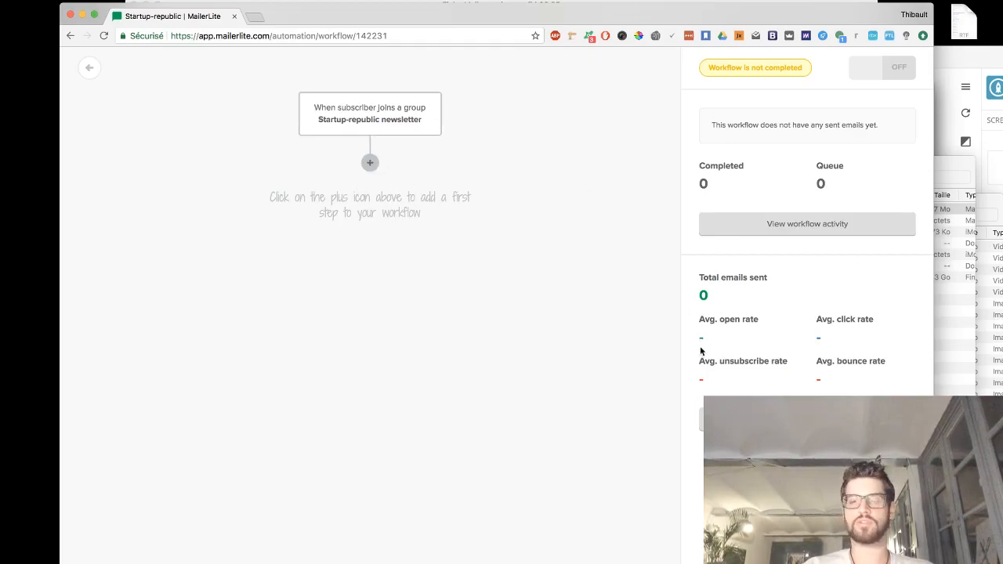
- Add an email step after the trigger
{"action": "left_click", "coordinate": [369, 162]}
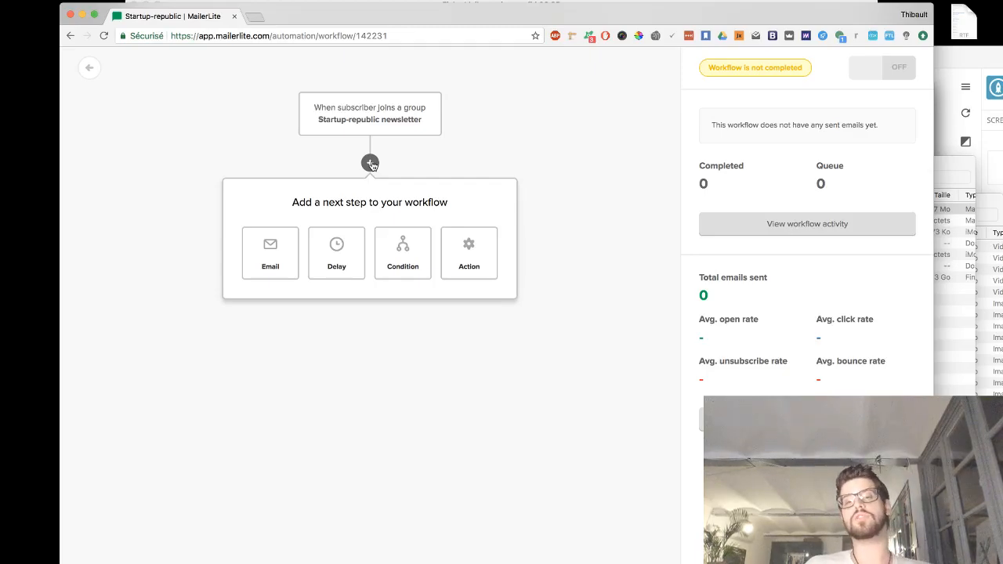
{"action": "left_click", "coordinate": [274, 255]}
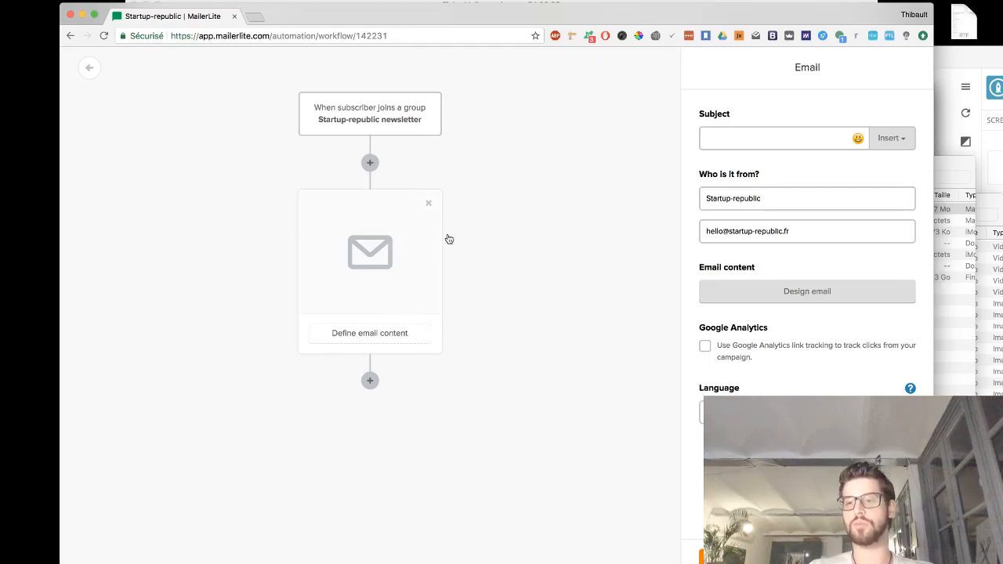
{"action": "left_click", "coordinate": [819, 304]}
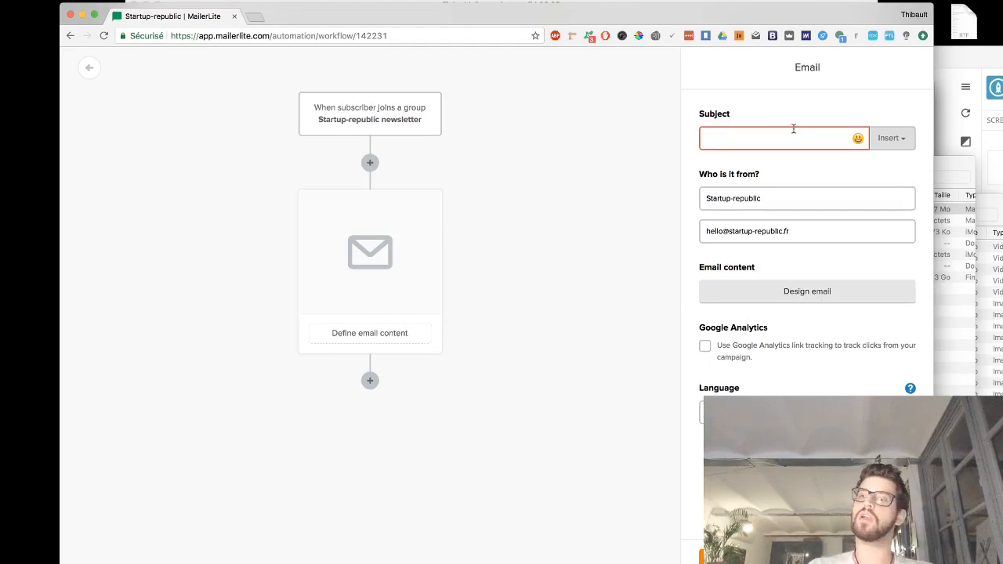
- Insert a delay step above the email, with the wait unit in day(s)
{"action": "left_click", "coordinate": [371, 163]}
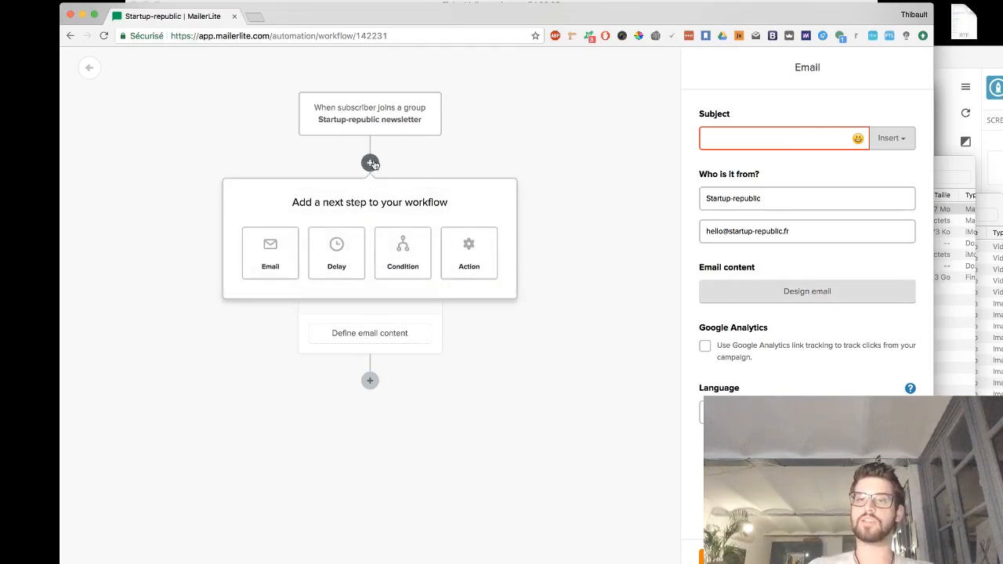
{"action": "left_click", "coordinate": [335, 257]}
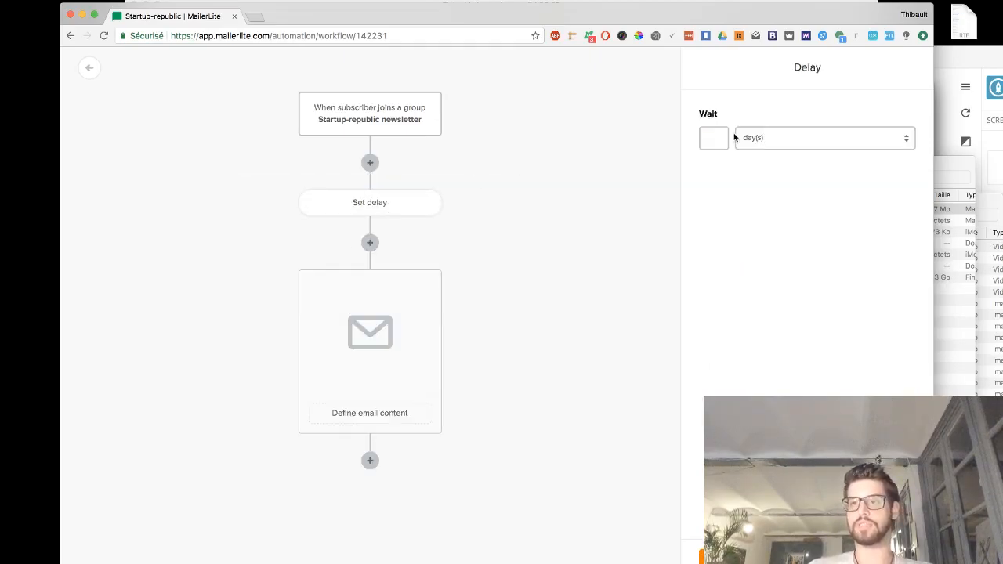
{"action": "left_click", "coordinate": [772, 138]}
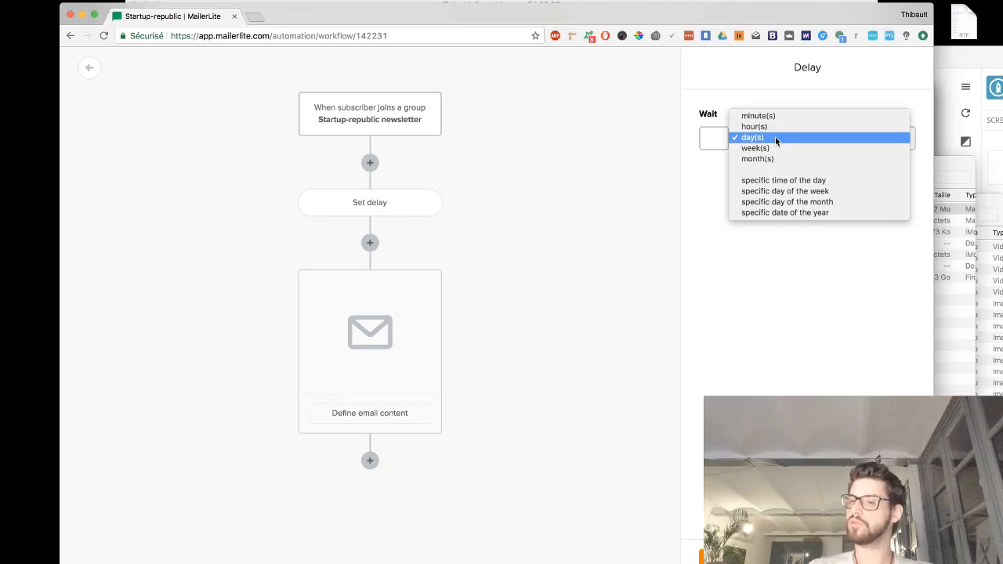
{"action": "left_click", "coordinate": [775, 137]}
- Insert a condition right after the trigger, moving the existing steps into its yes branch
{"action": "left_click", "coordinate": [369, 162]}
{"action": "left_click", "coordinate": [394, 257]}
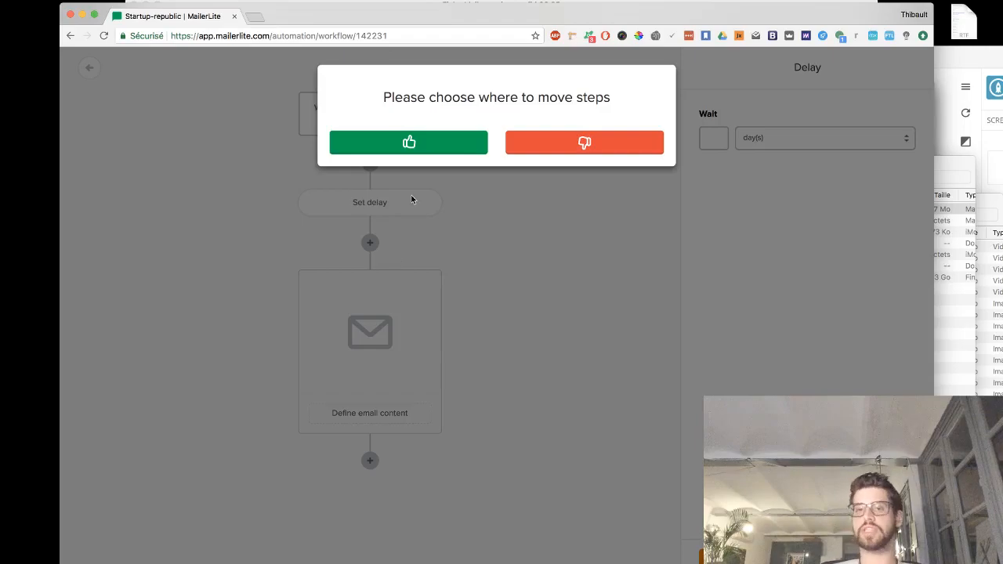
{"action": "left_click", "coordinate": [437, 141]}
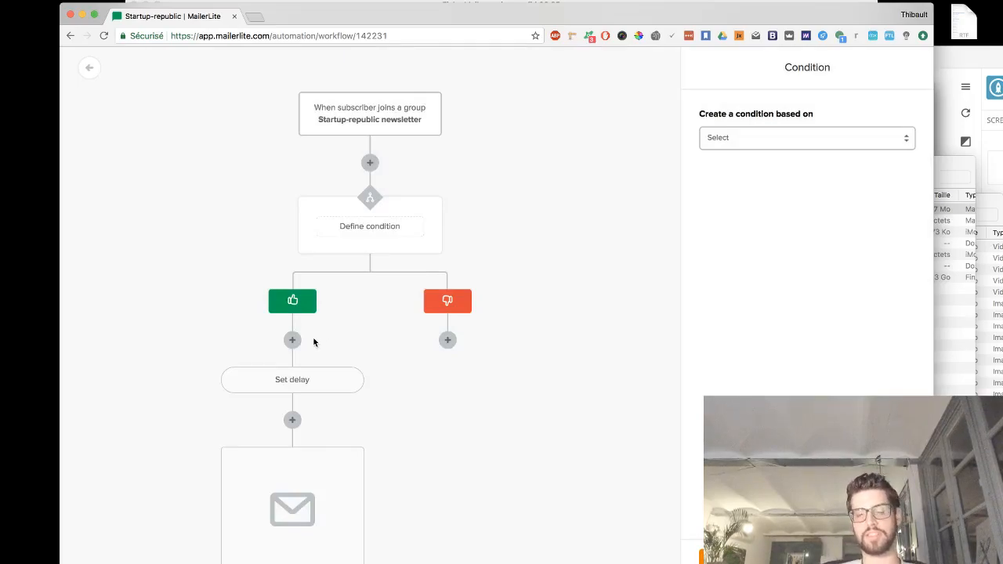
{"action": "left_click", "coordinate": [292, 339]}
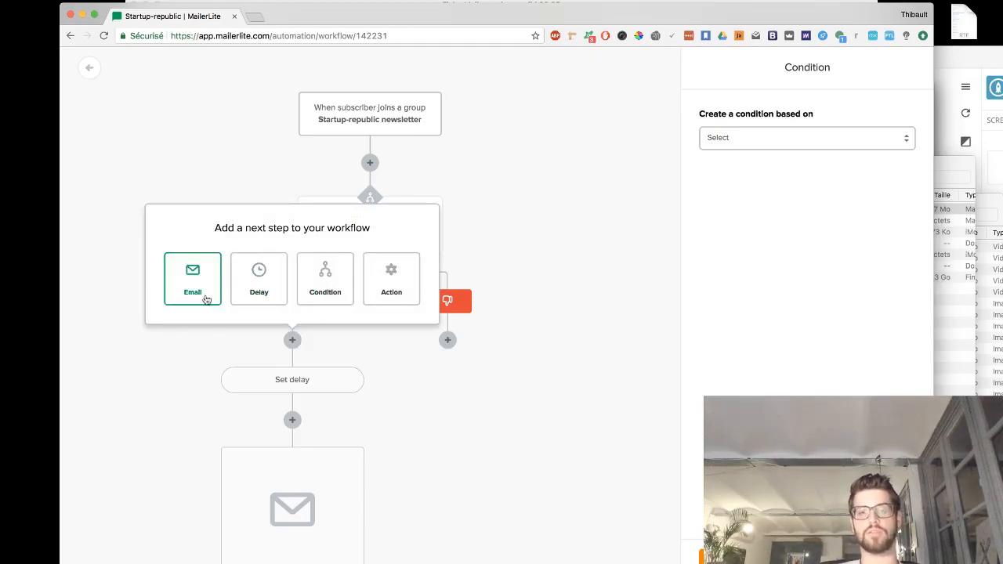
{"action": "left_click", "coordinate": [373, 356]}
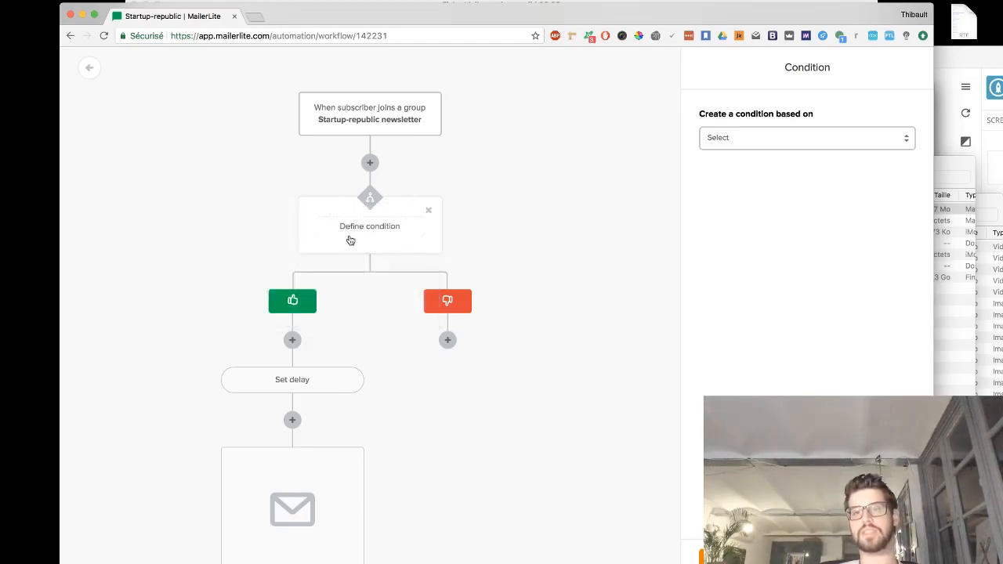
- Base the condition on the custom field City with the operator is equal
{"action": "left_click", "coordinate": [763, 149]}
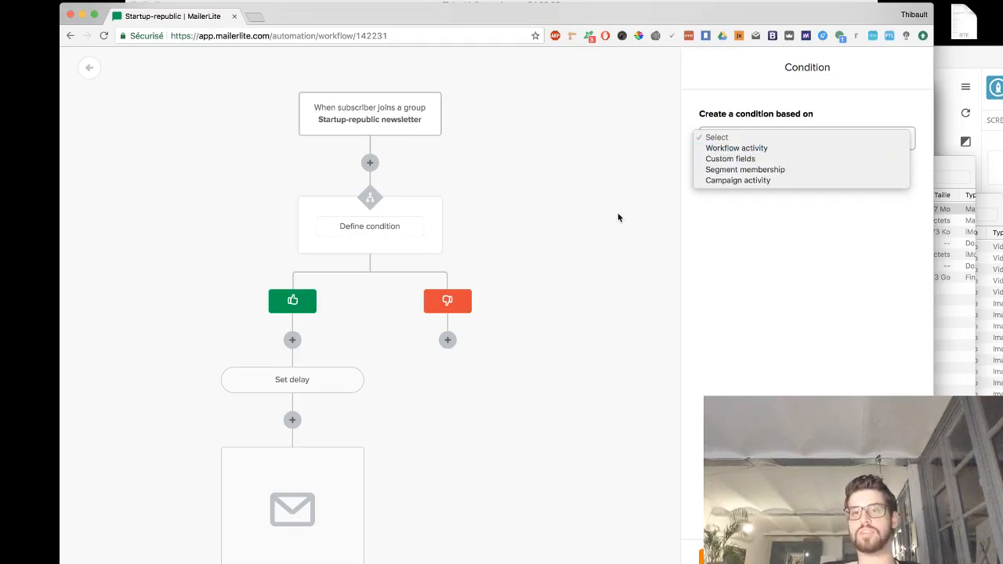
{"action": "left_click", "coordinate": [754, 148]}
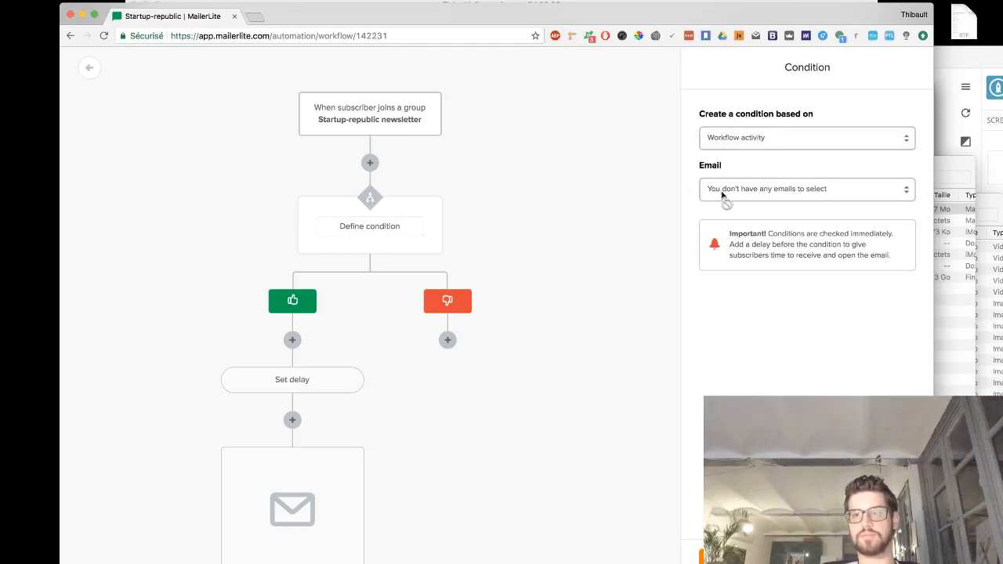
{"action": "left_click", "coordinate": [767, 137]}
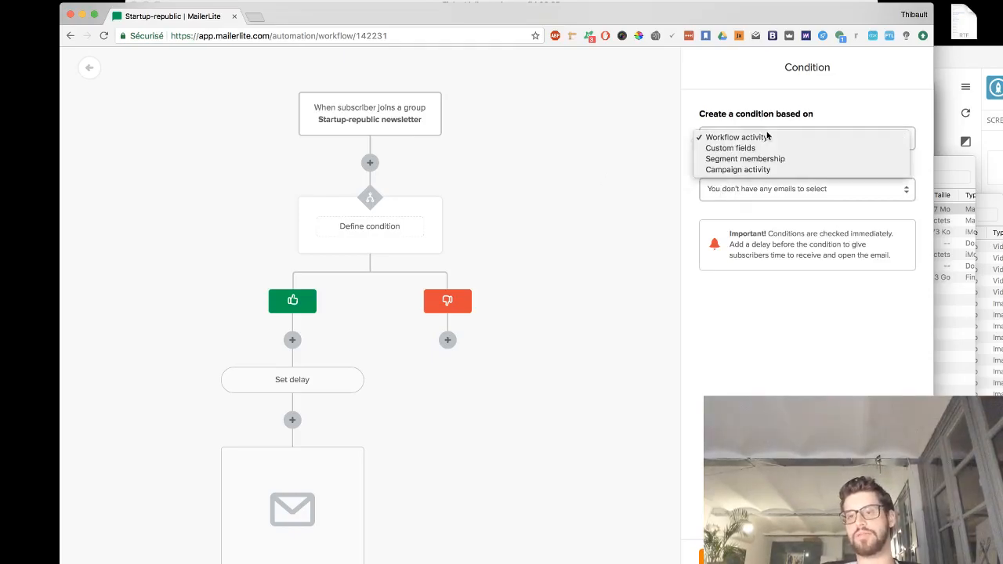
{"action": "left_click", "coordinate": [772, 138]}
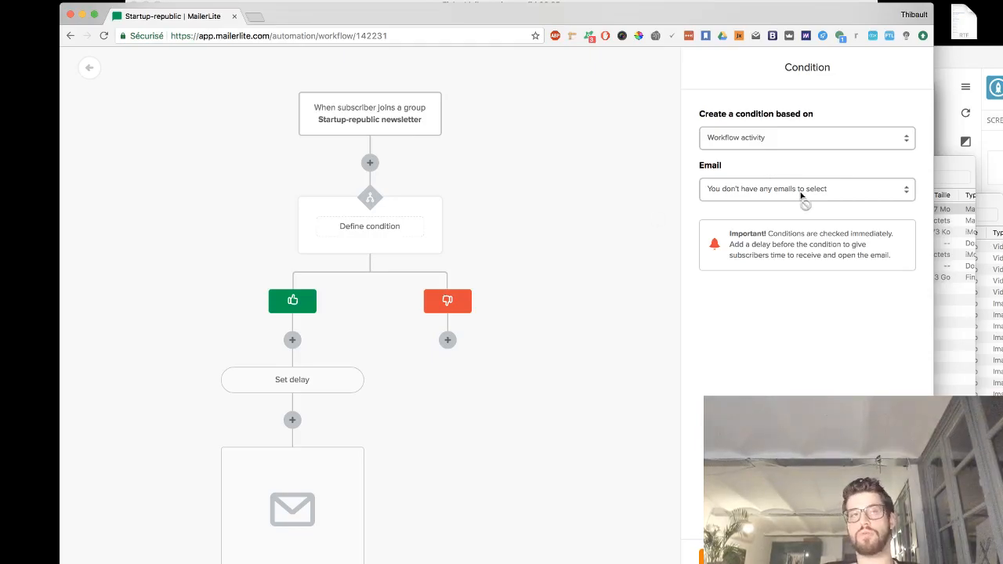
{"action": "left_click", "coordinate": [798, 146]}
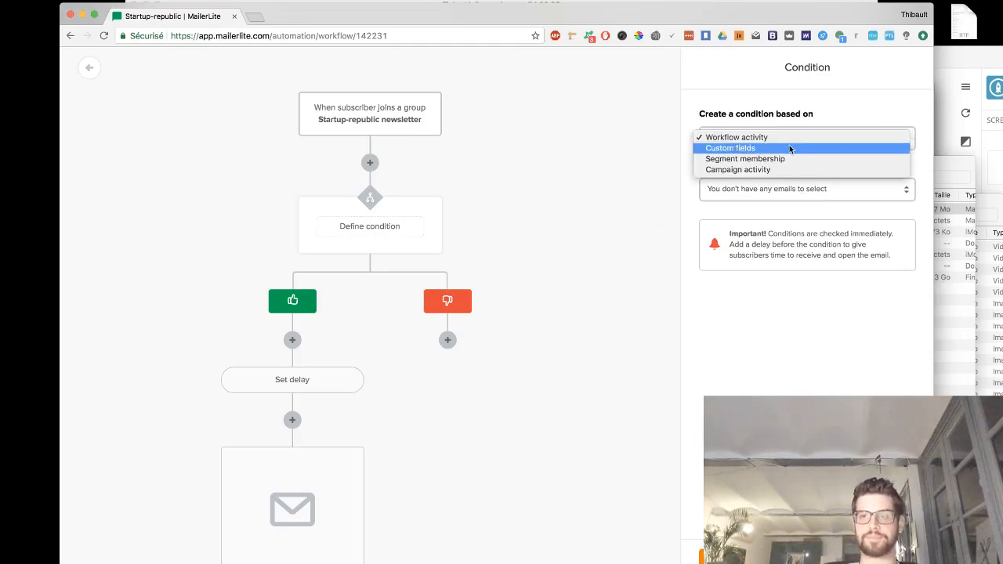
{"action": "left_click", "coordinate": [788, 147]}
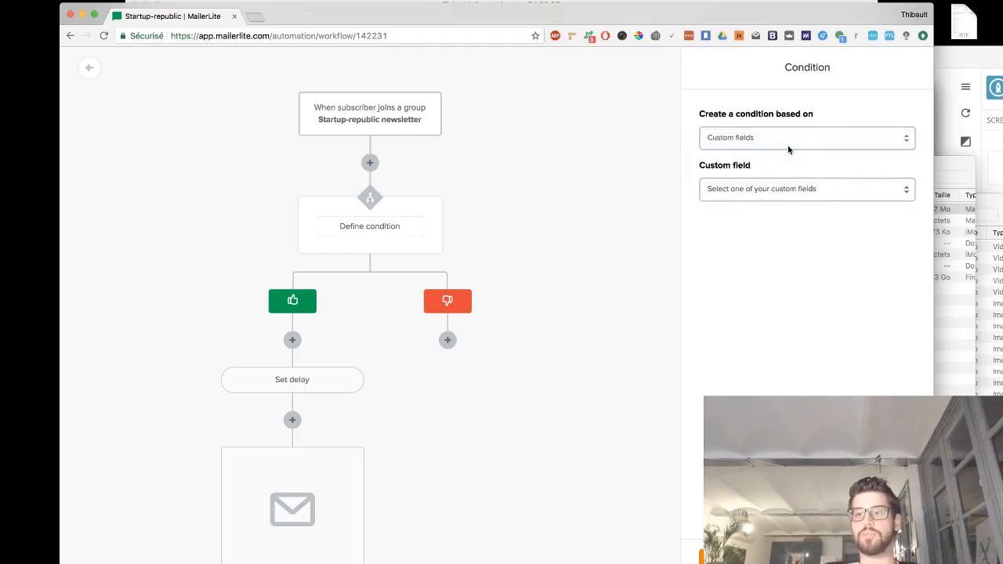
{"action": "left_click", "coordinate": [754, 189]}
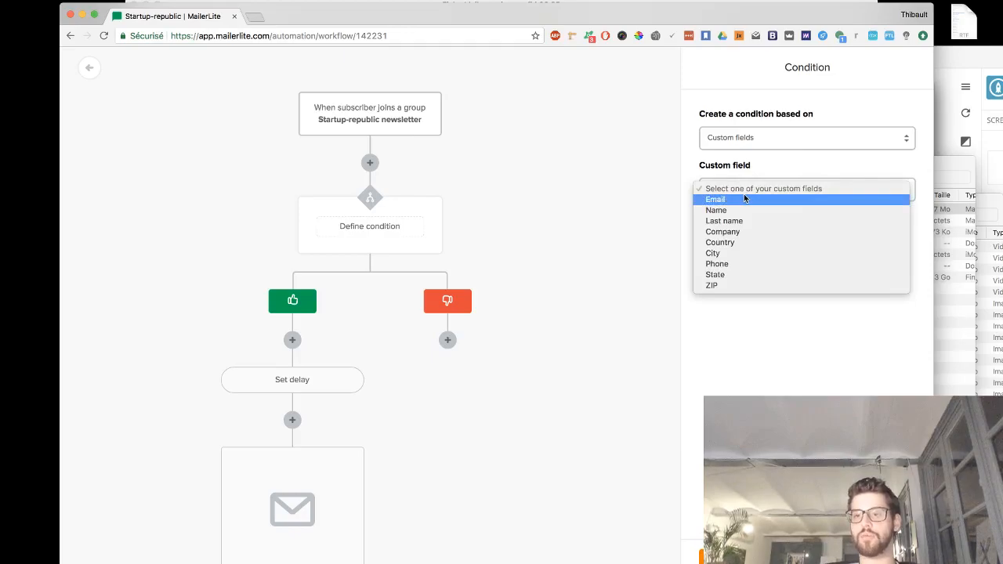
{"action": "left_click", "coordinate": [719, 253]}
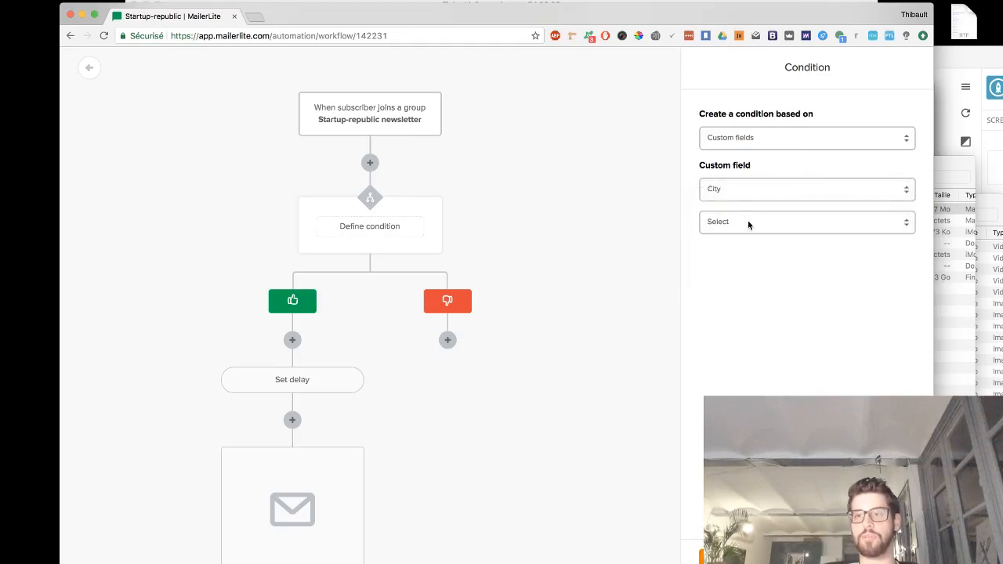
{"action": "left_click", "coordinate": [747, 222]}
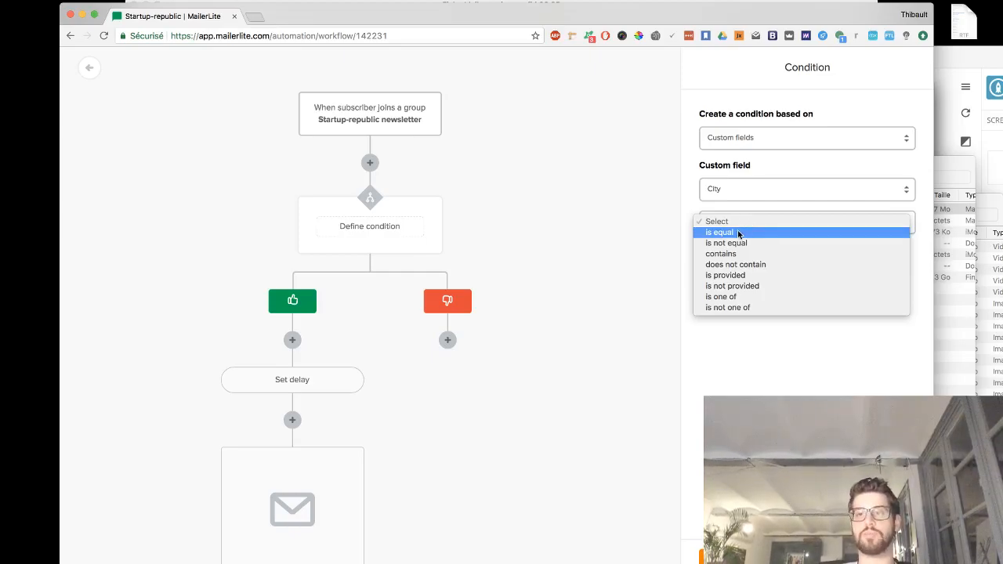
{"action": "left_click", "coordinate": [737, 234]}
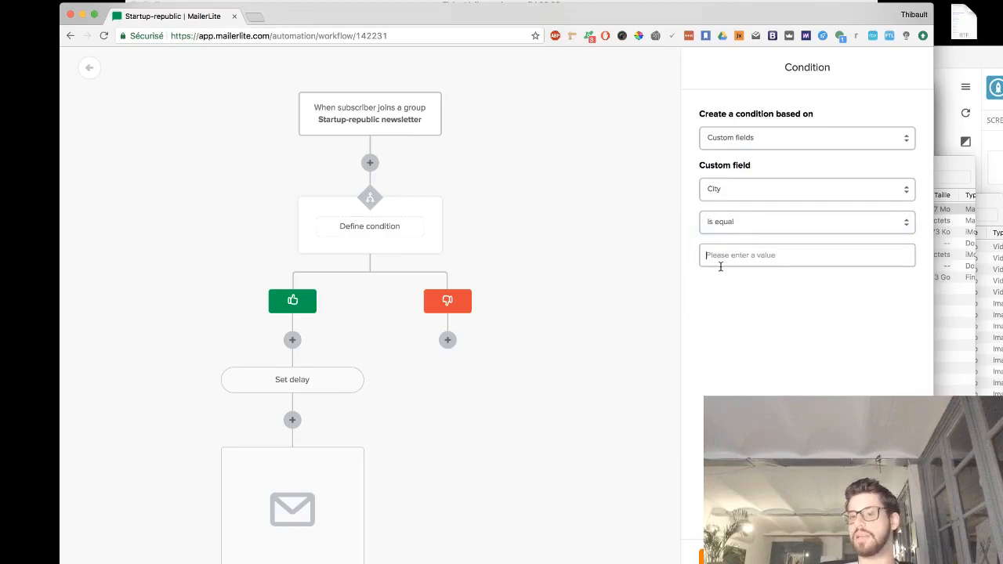
- Enter Marseille as the condition value and save the condition
{"action": "left_click", "coordinate": [720, 263]}
{"action": "type", "text": "Marseille"}
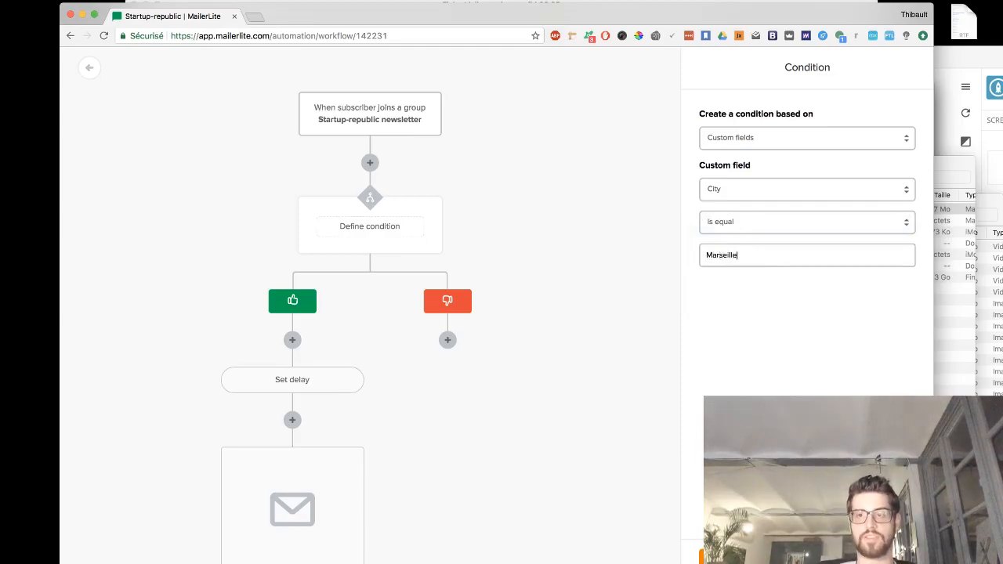
{"action": "left_click", "coordinate": [728, 557]}
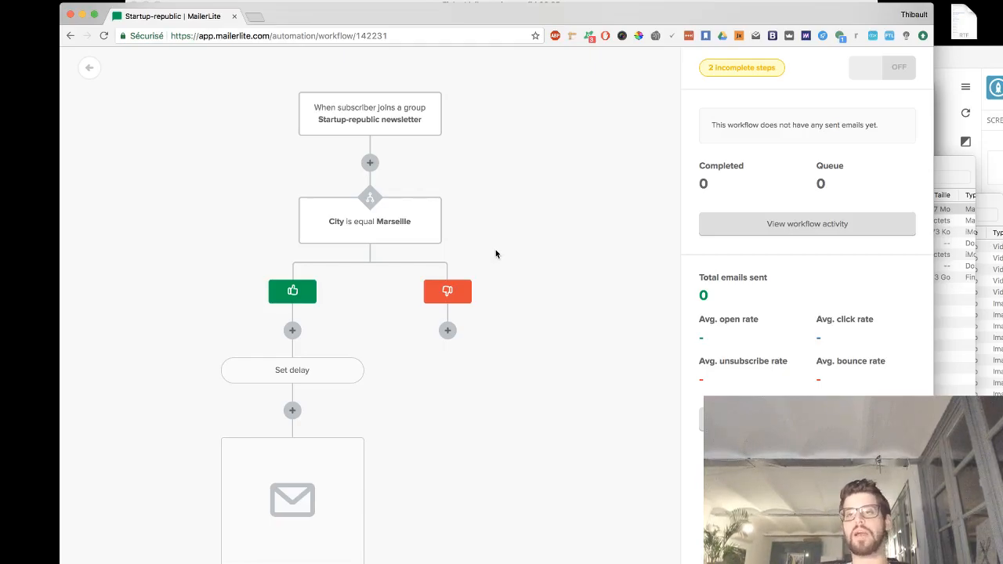
- Reopen the condition and review its based-on and custom field options
{"action": "left_click", "coordinate": [384, 207]}
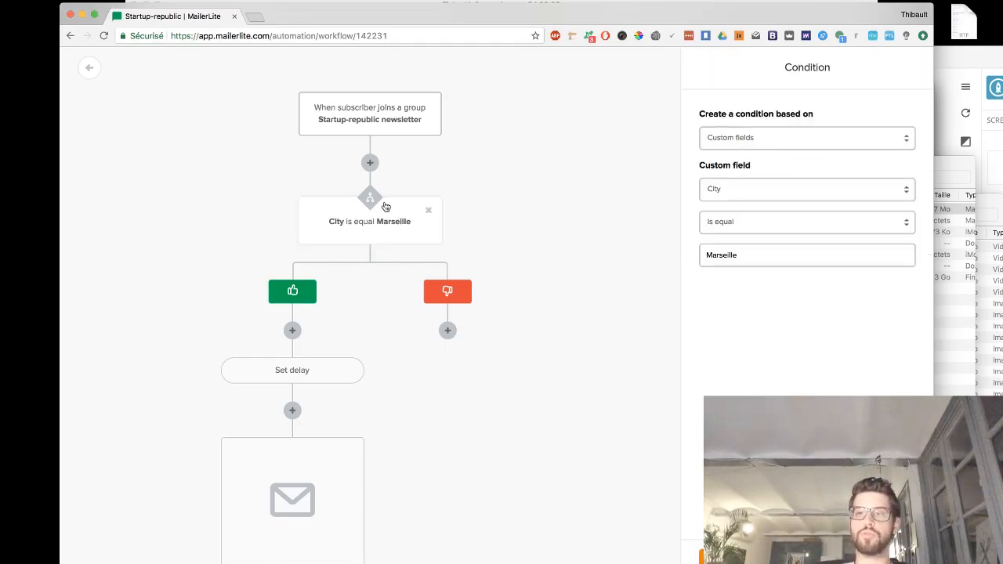
{"action": "left_click", "coordinate": [776, 145]}
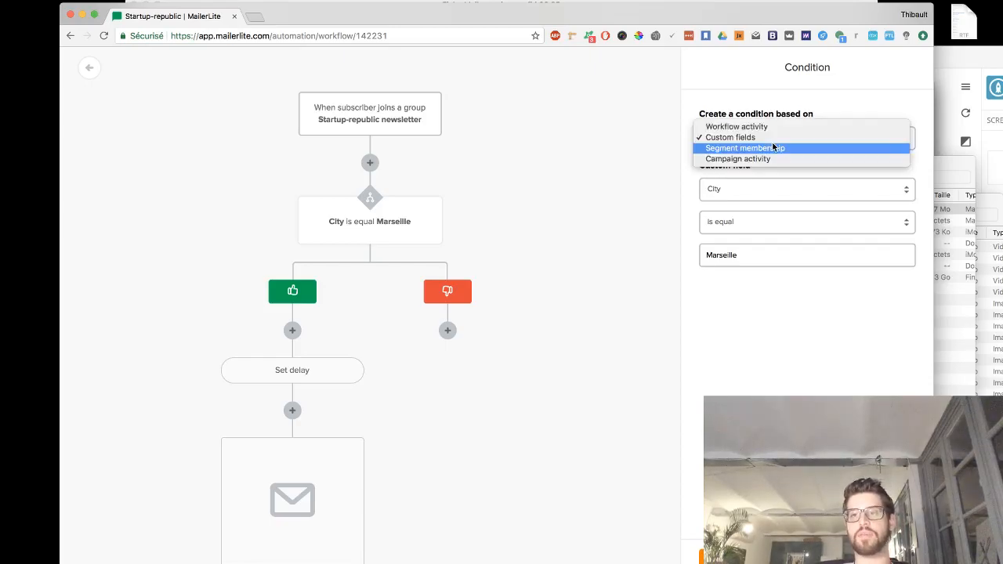
{"action": "left_click", "coordinate": [772, 137]}
{"action": "left_click", "coordinate": [745, 191]}
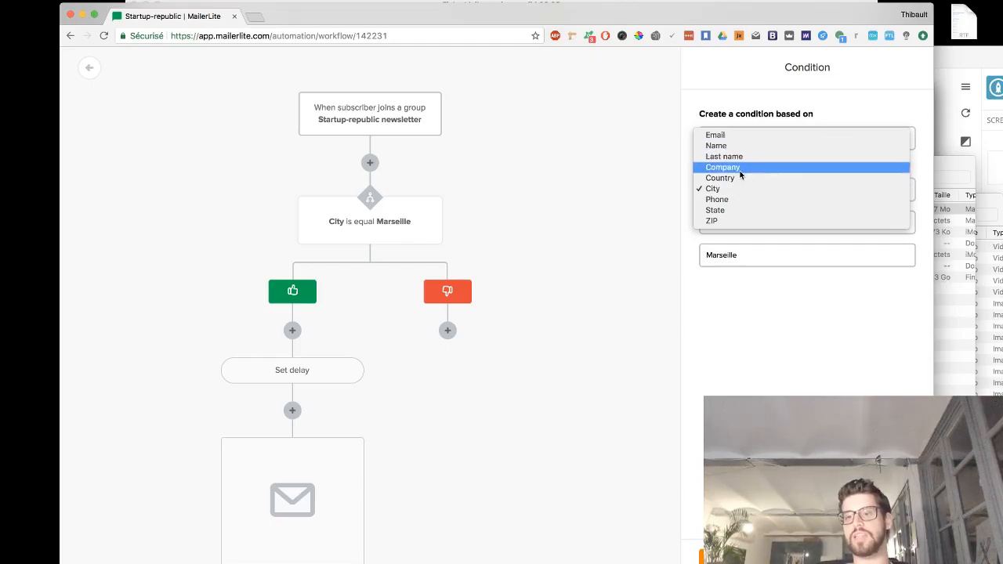
{"action": "left_click", "coordinate": [708, 297]}
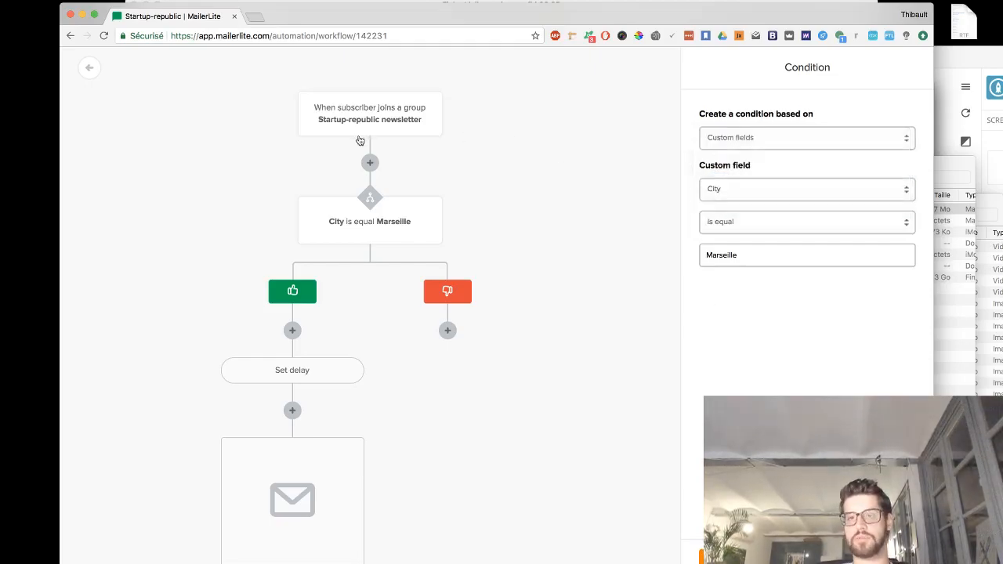
{"action": "left_click", "coordinate": [370, 164]}
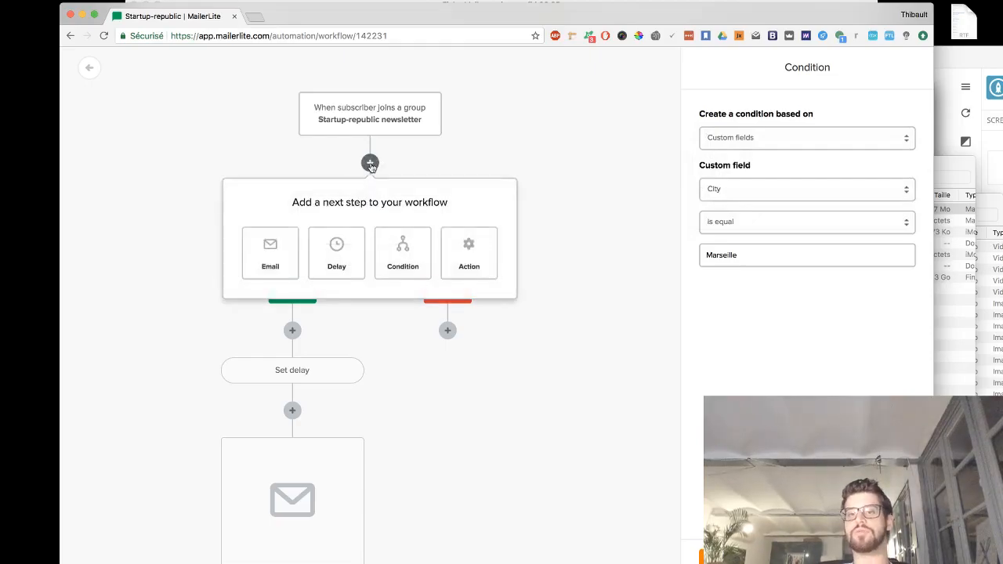
{"action": "left_click", "coordinate": [481, 256]}
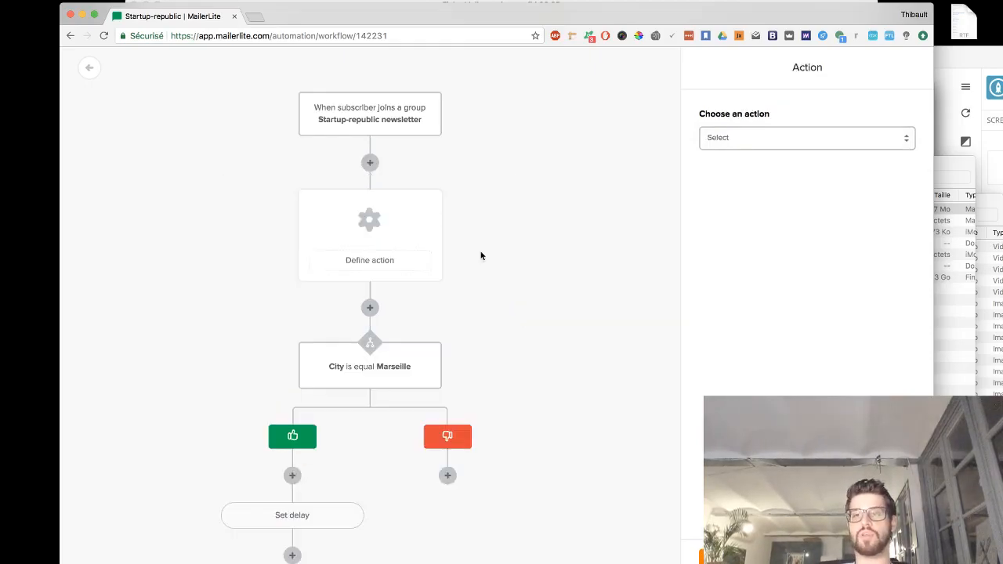
{"action": "left_click", "coordinate": [761, 131]}
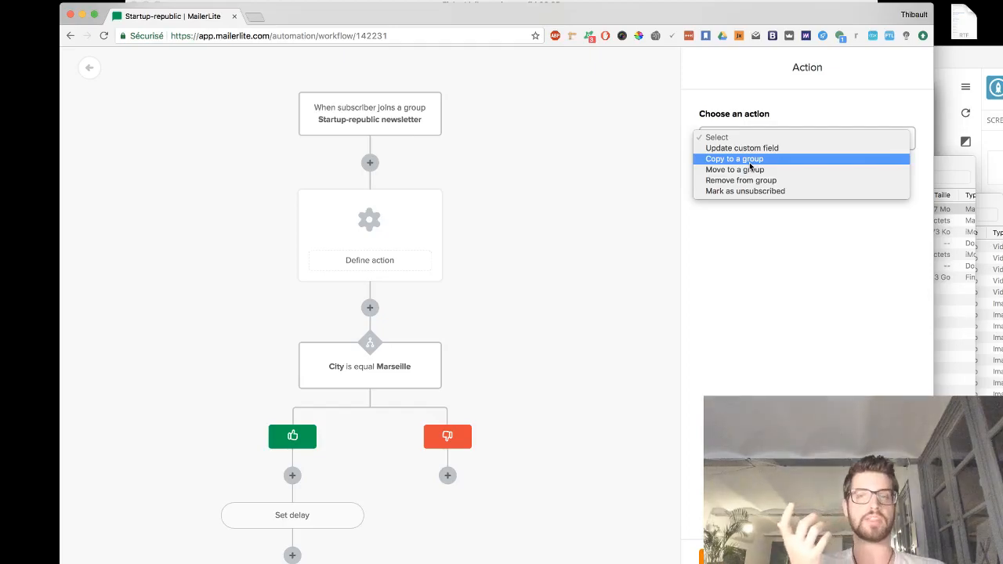
{"action": "left_click", "coordinate": [553, 205]}
{"action": "mouse_move", "coordinate": [419, 258]}
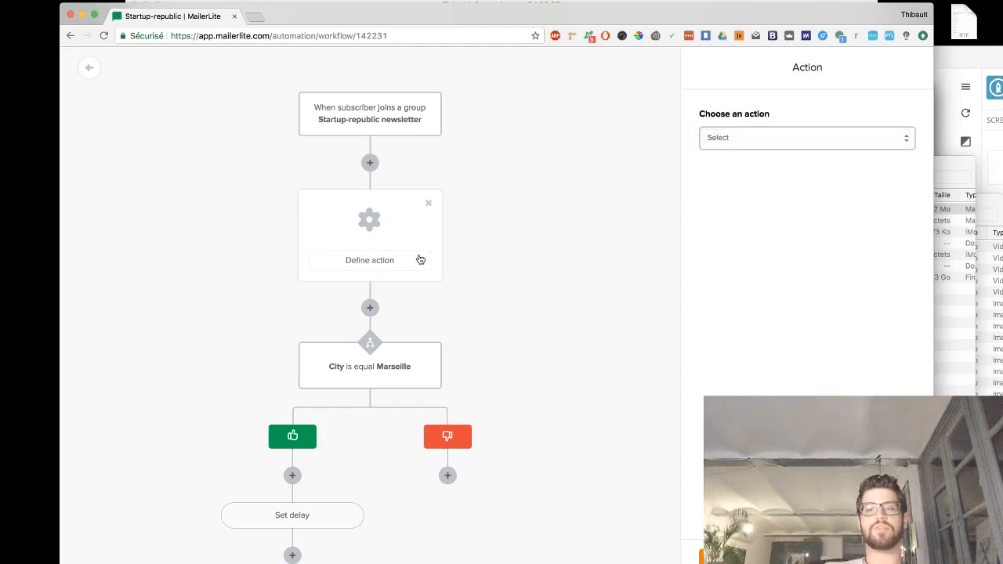
{"action": "left_click", "coordinate": [428, 206]}
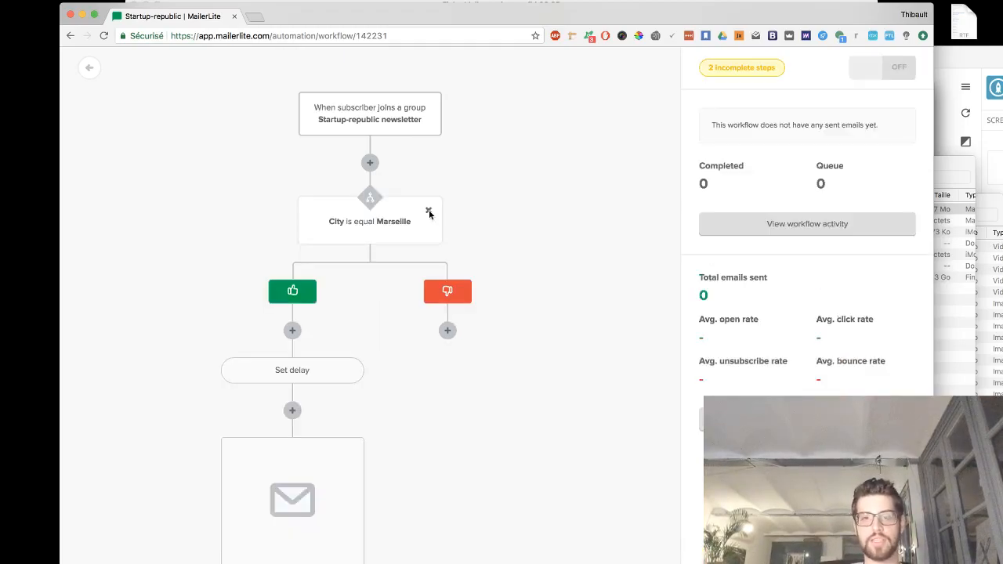
- Delete the condition and the delay step from the workflow
{"action": "left_click", "coordinate": [429, 211]}
{"action": "left_click", "coordinate": [586, 180]}
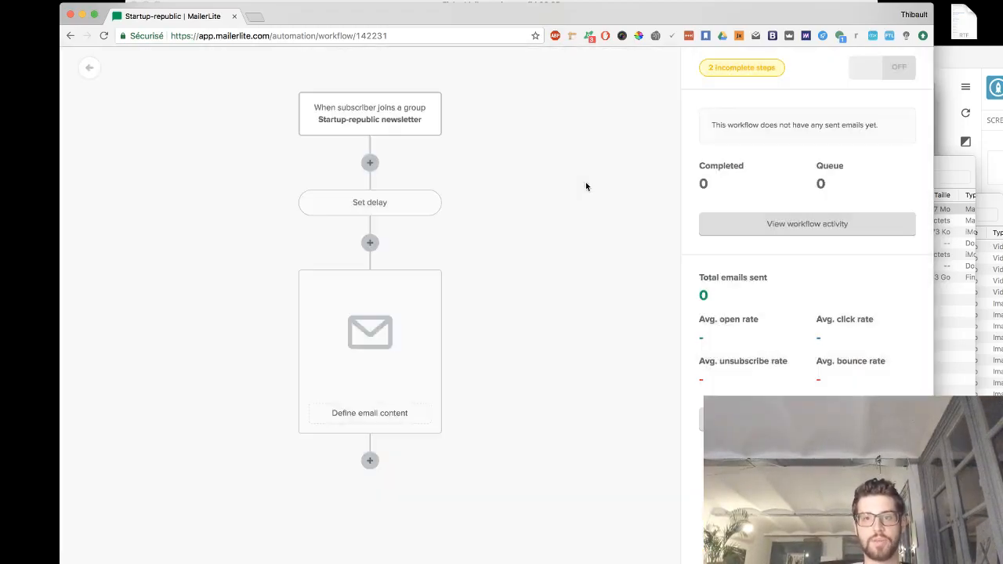
{"action": "left_click", "coordinate": [429, 204]}
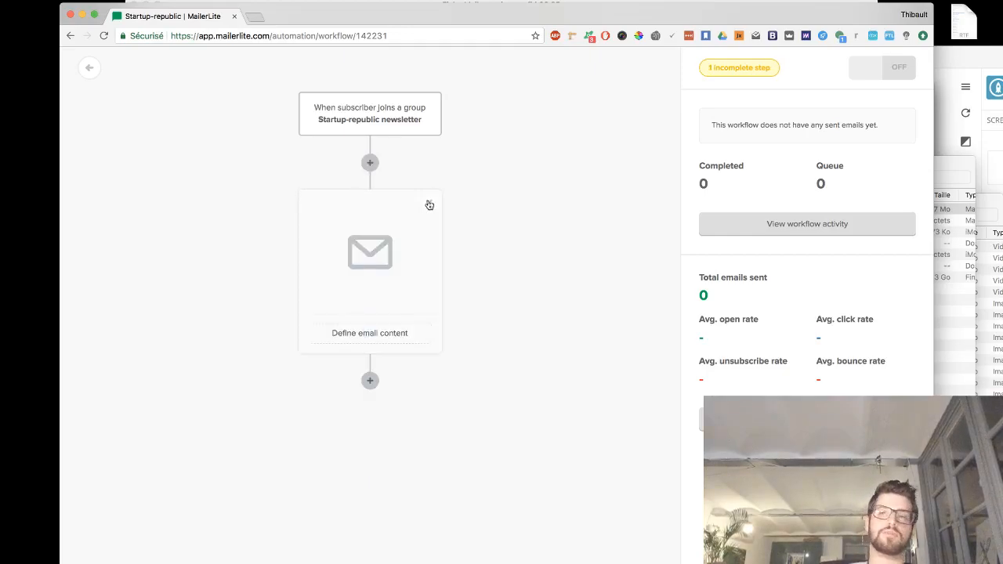
- Insert an email step right after the trigger
{"action": "left_click", "coordinate": [370, 163]}
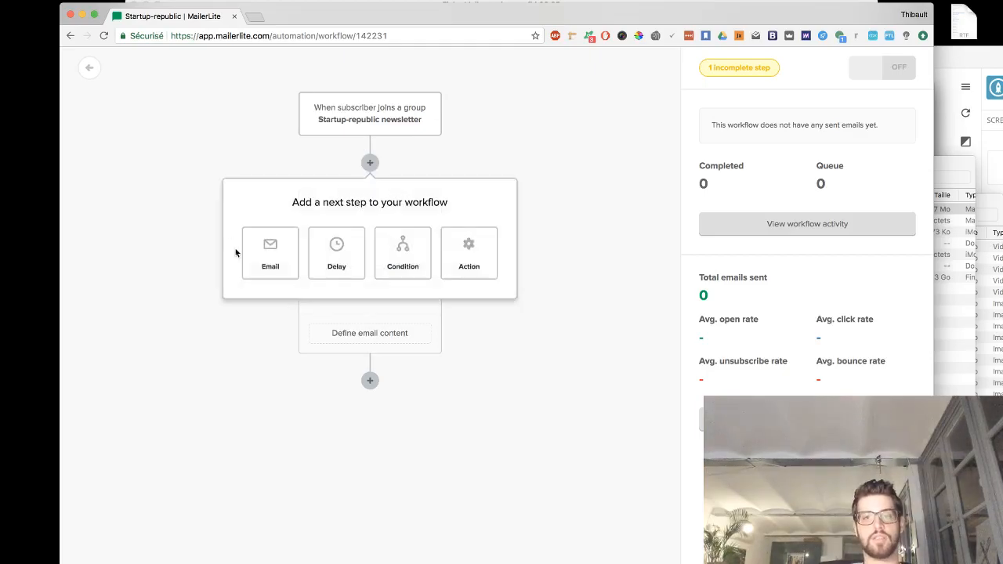
{"action": "left_click", "coordinate": [263, 260]}
{"action": "left_click", "coordinate": [372, 379]}
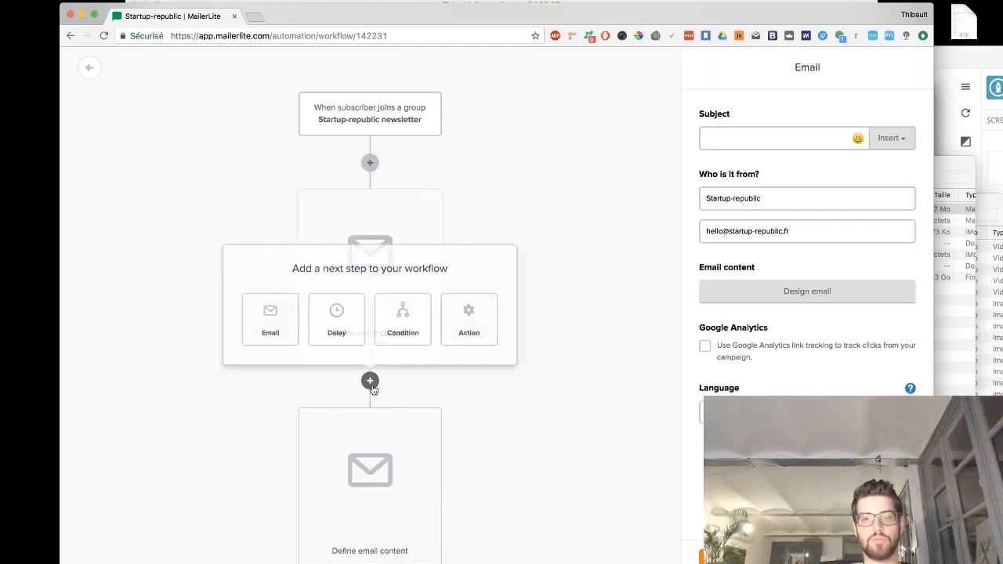
{"action": "left_click", "coordinate": [564, 251]}
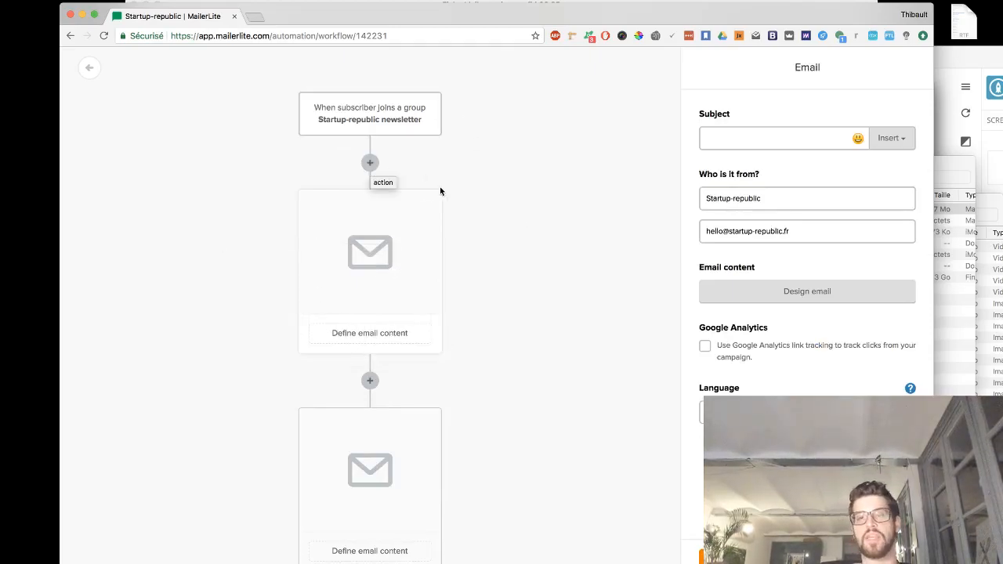
- Delete both email steps, leaving only the trigger
{"action": "left_click", "coordinate": [428, 420]}
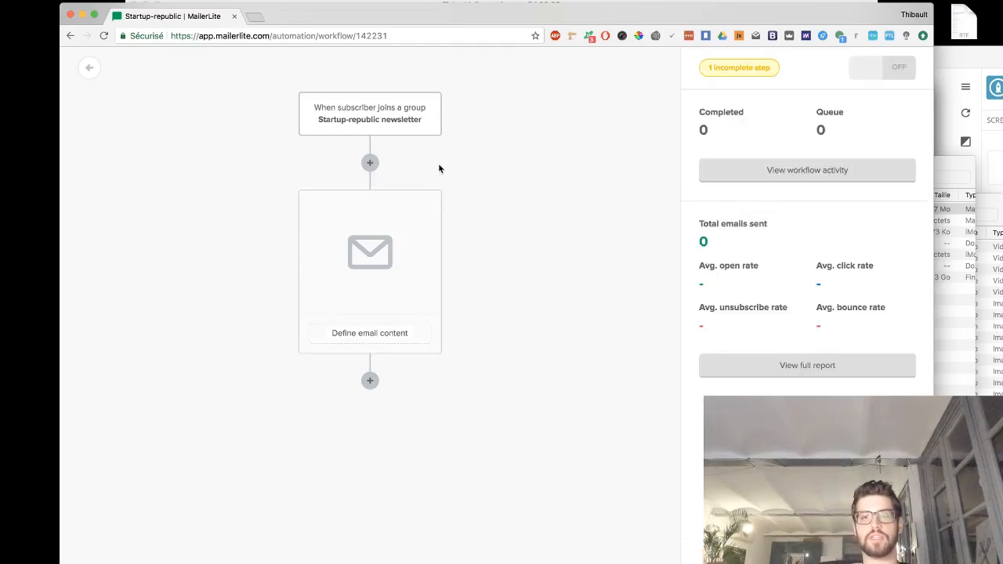
{"action": "left_click", "coordinate": [428, 203]}
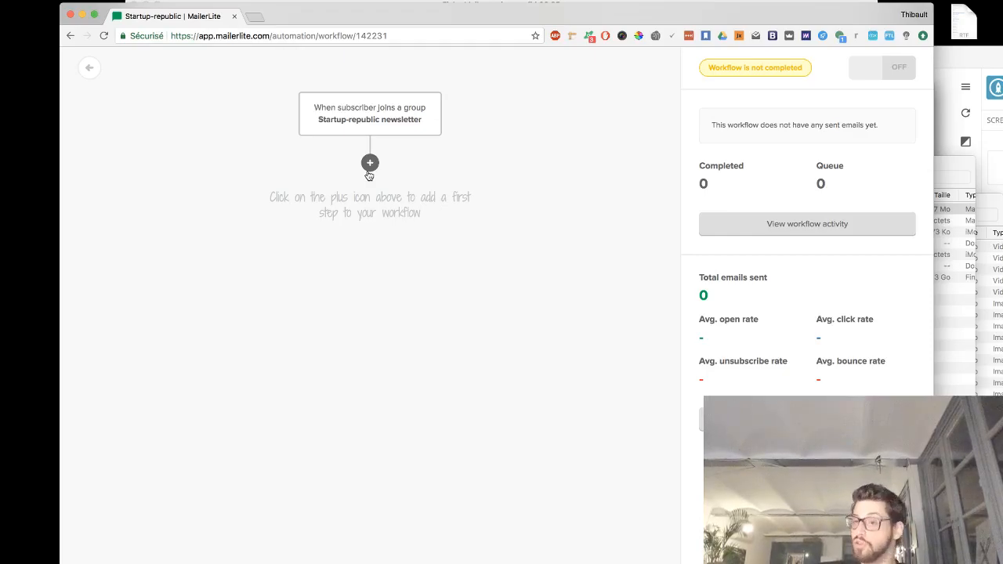
- Insert a condition after the trigger based on the custom field City
{"action": "left_click", "coordinate": [369, 164]}
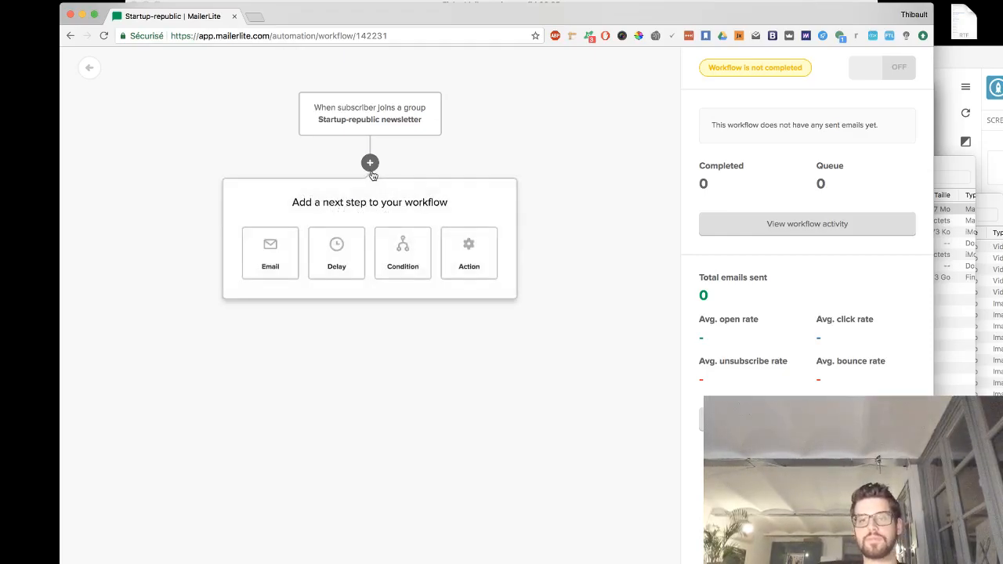
{"action": "left_click", "coordinate": [403, 258]}
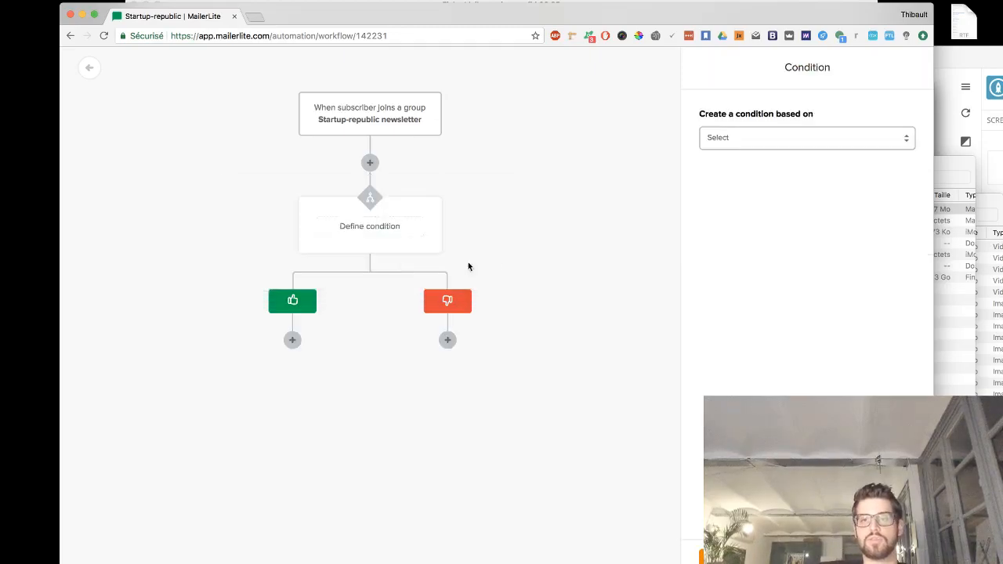
{"action": "left_click", "coordinate": [773, 139]}
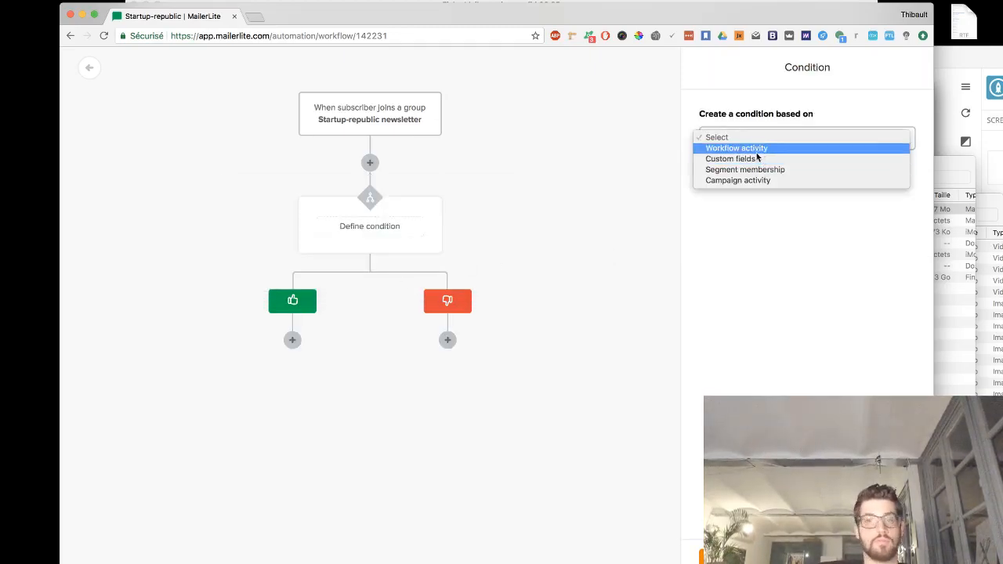
{"action": "left_click", "coordinate": [754, 159]}
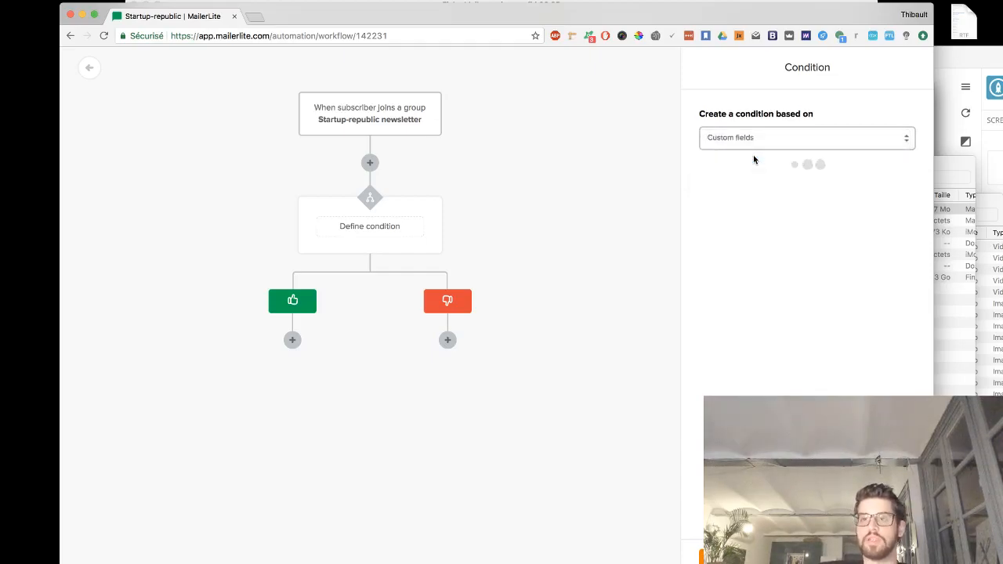
{"action": "left_click", "coordinate": [763, 188]}
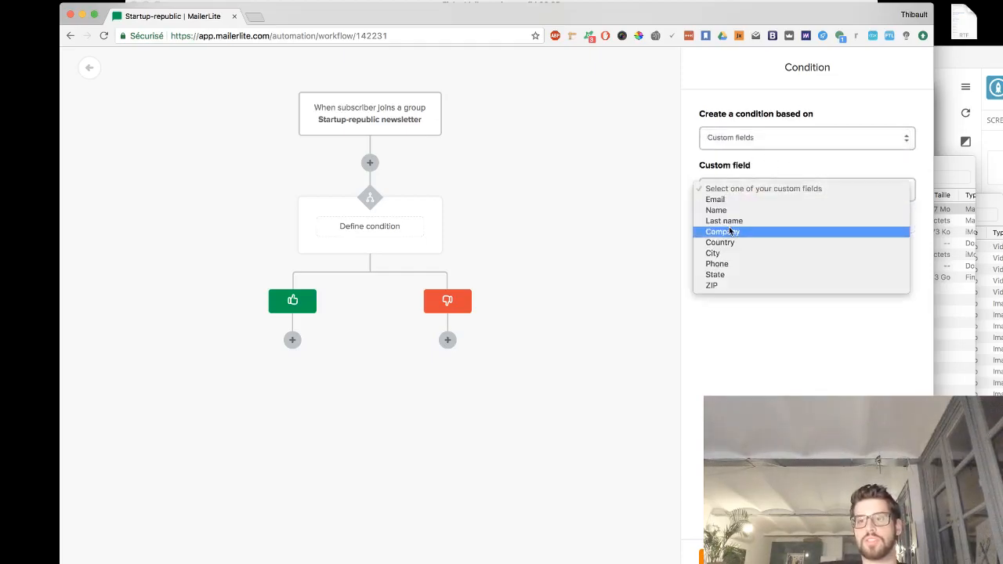
{"action": "left_click", "coordinate": [717, 252]}
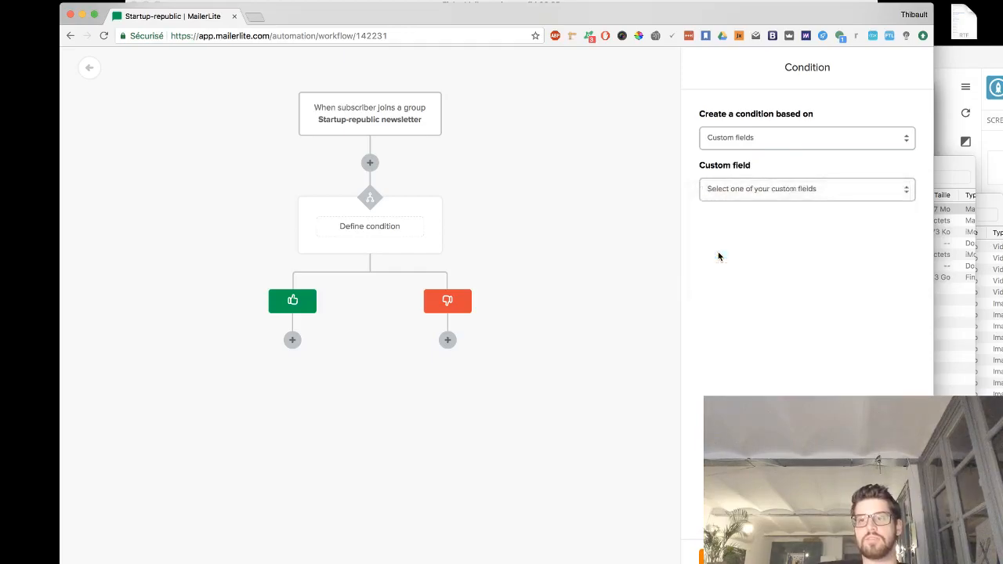
{"action": "left_click", "coordinate": [736, 223]}
{"action": "left_click", "coordinate": [736, 233]}
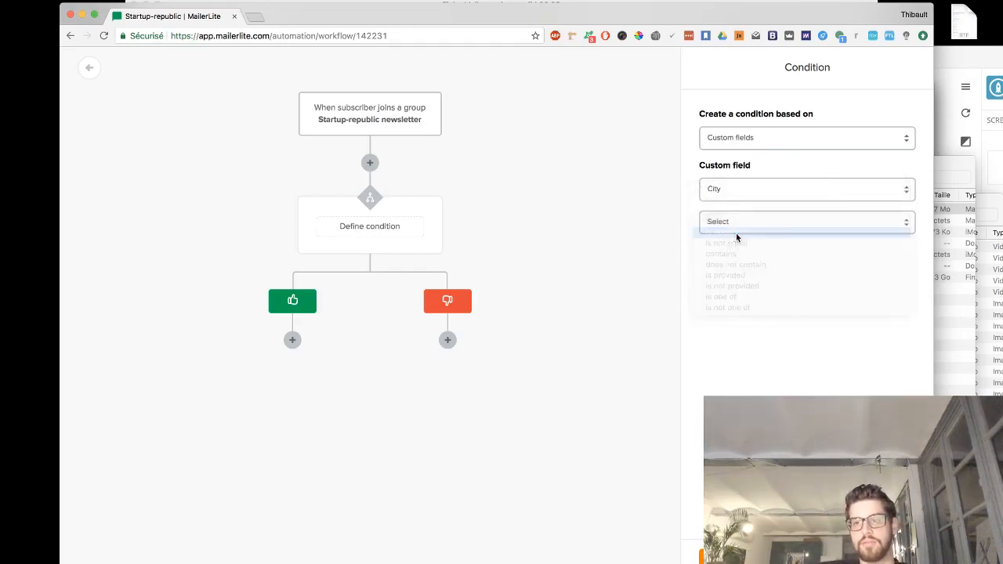
- Set the condition to City is equal Marseille and save it
{"action": "type", "text": "Marseille"}
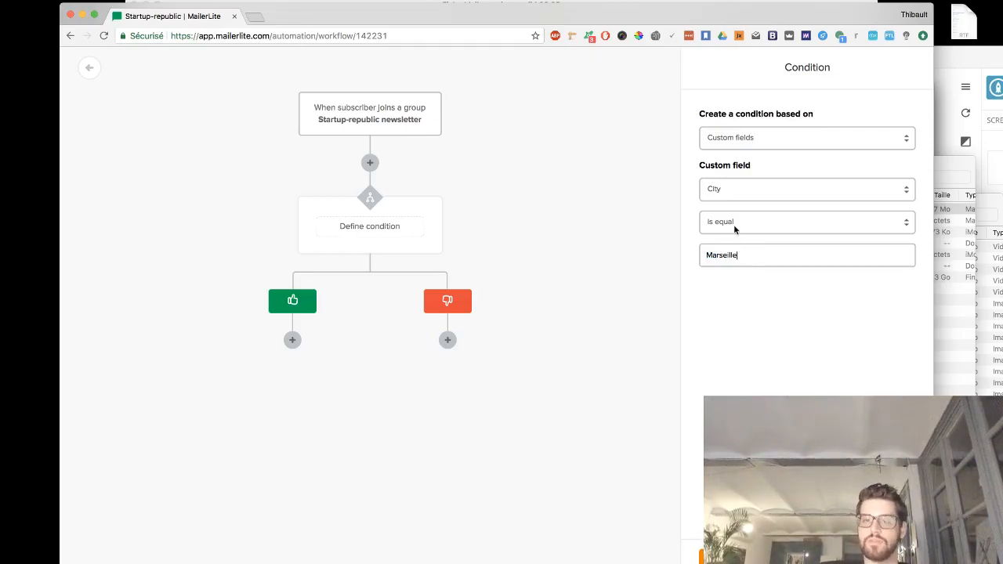
{"action": "left_click", "coordinate": [749, 253]}
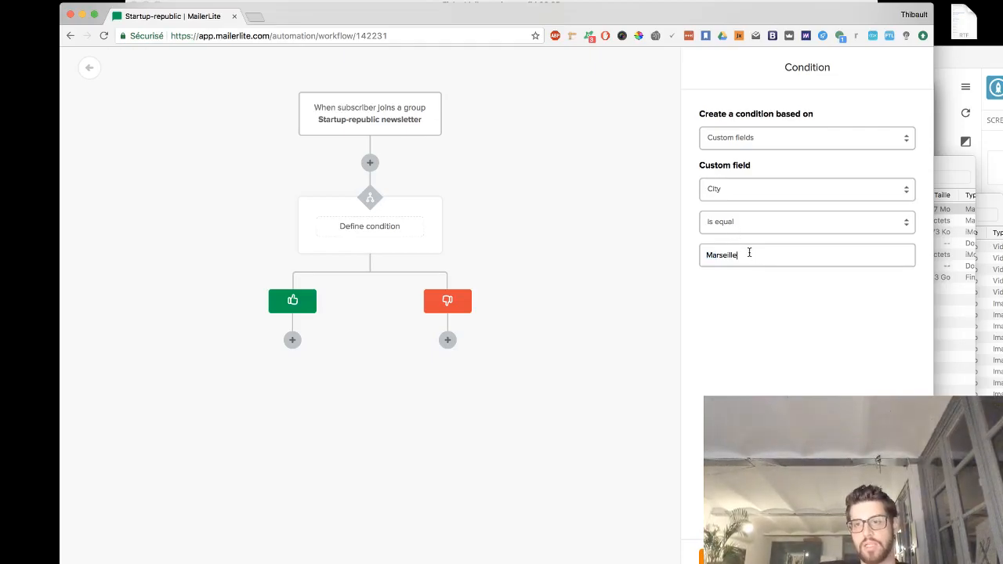
{"action": "left_click", "coordinate": [775, 224]}
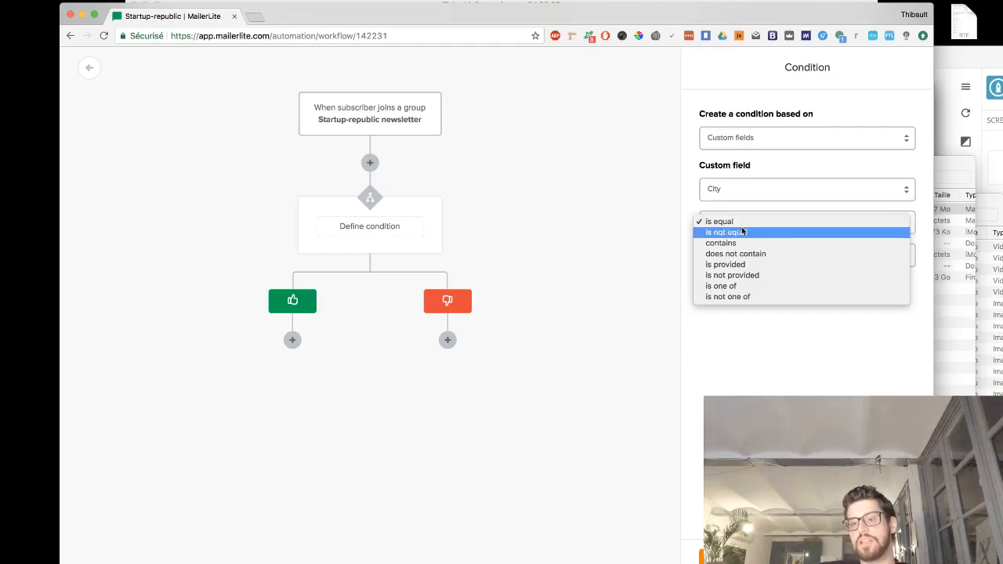
{"action": "left_click", "coordinate": [730, 242]}
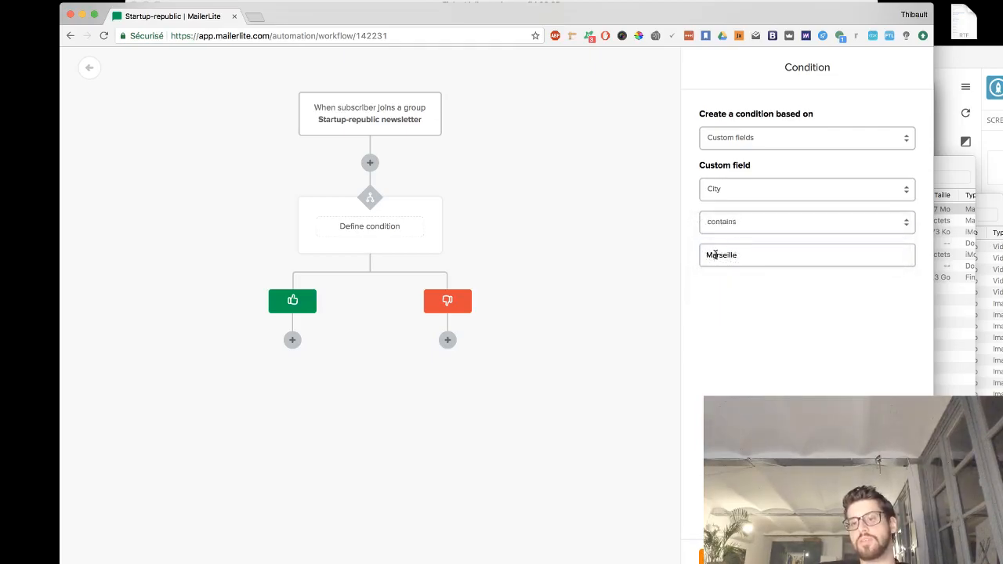
{"action": "left_click", "coordinate": [730, 226]}
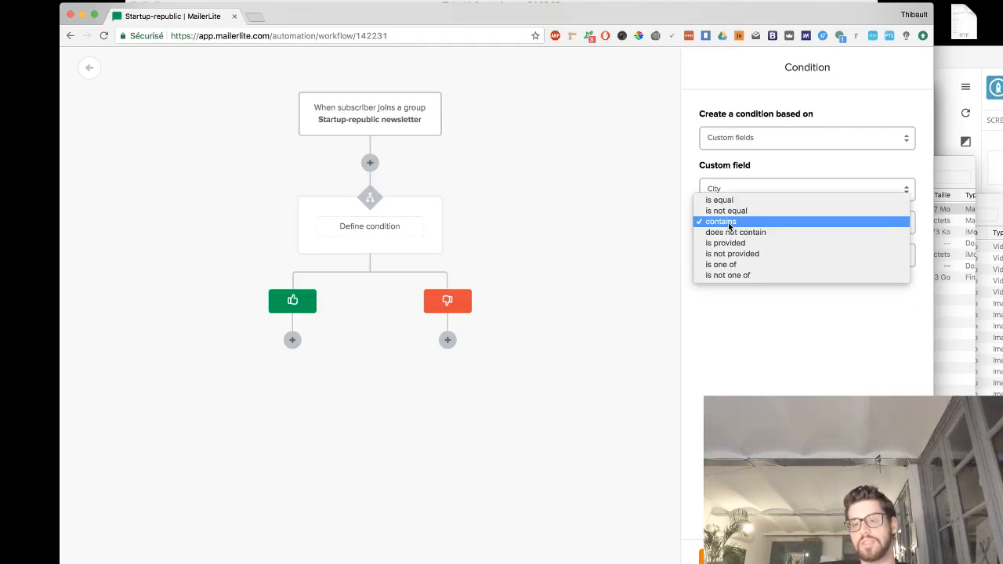
{"action": "left_click", "coordinate": [710, 345]}
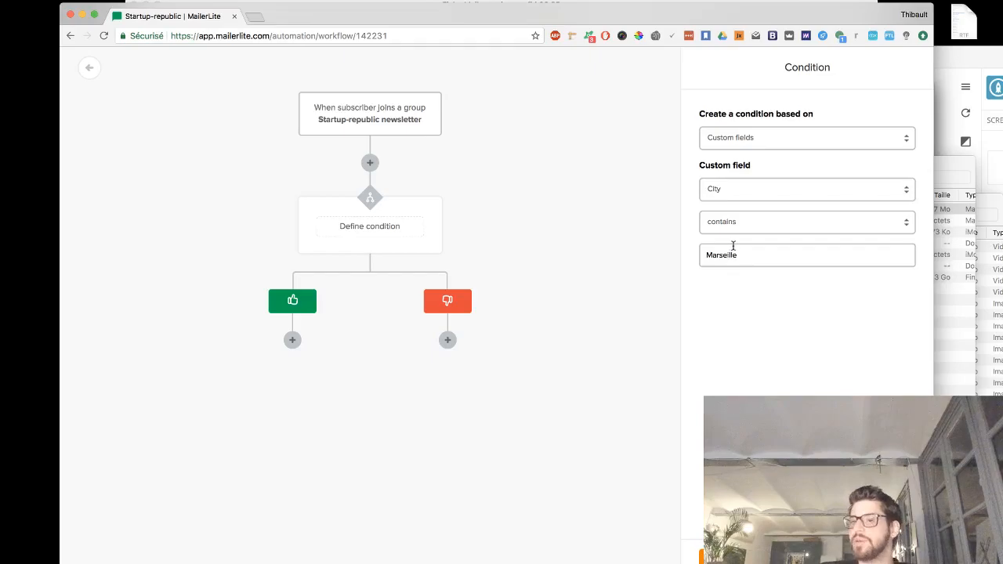
{"action": "left_click", "coordinate": [741, 254]}
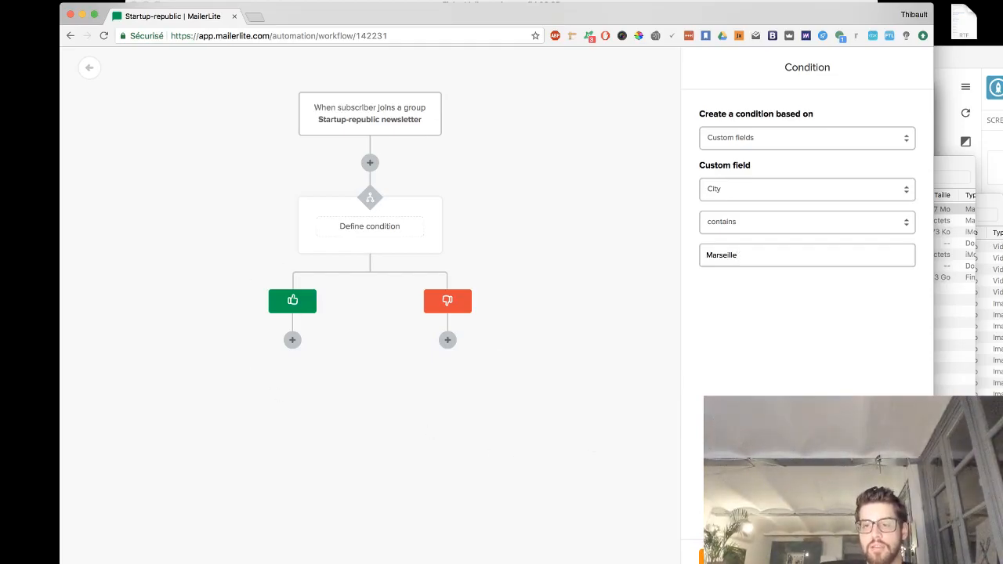
{"action": "left_click", "coordinate": [797, 228]}
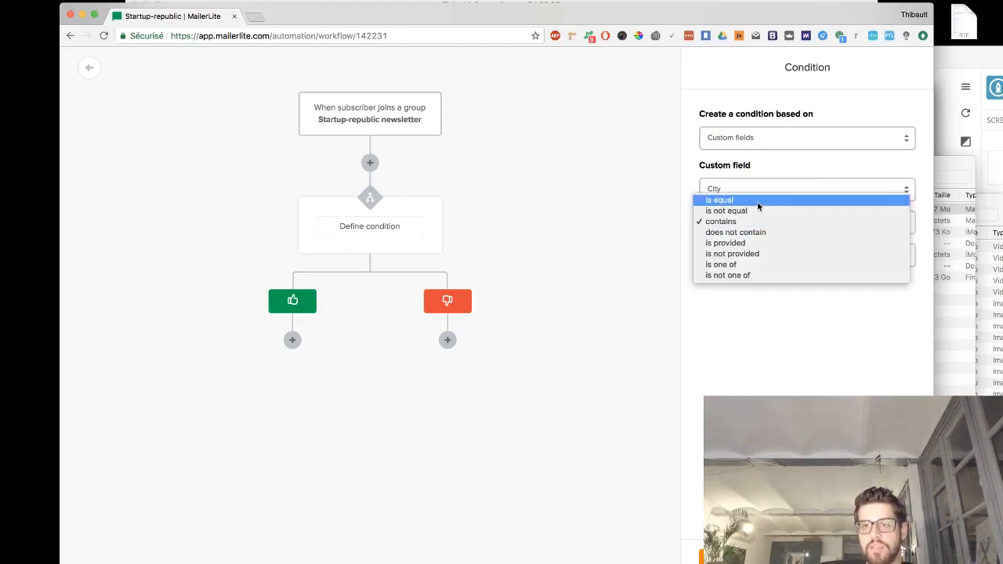
{"action": "left_click", "coordinate": [757, 201]}
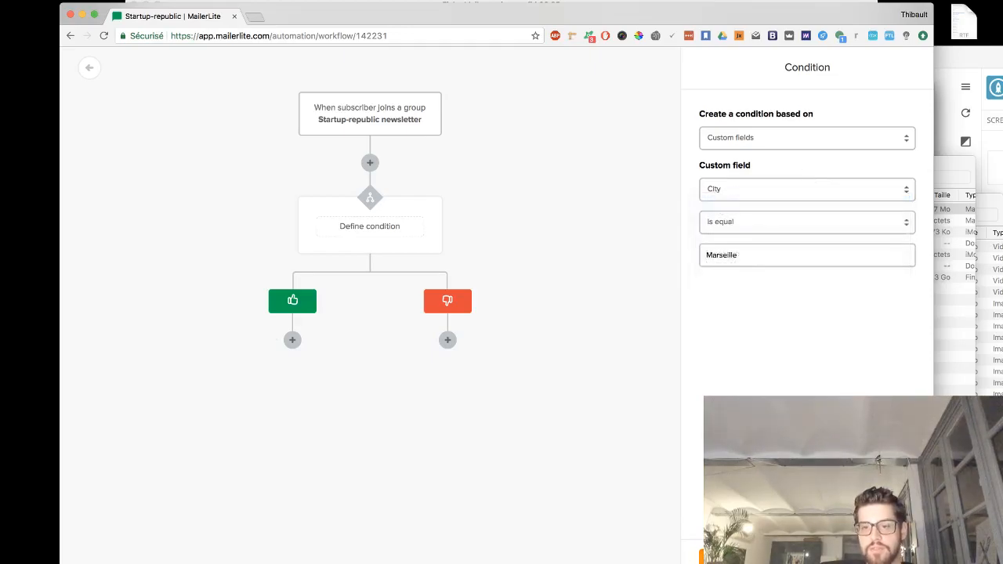
{"action": "left_click", "coordinate": [728, 557]}
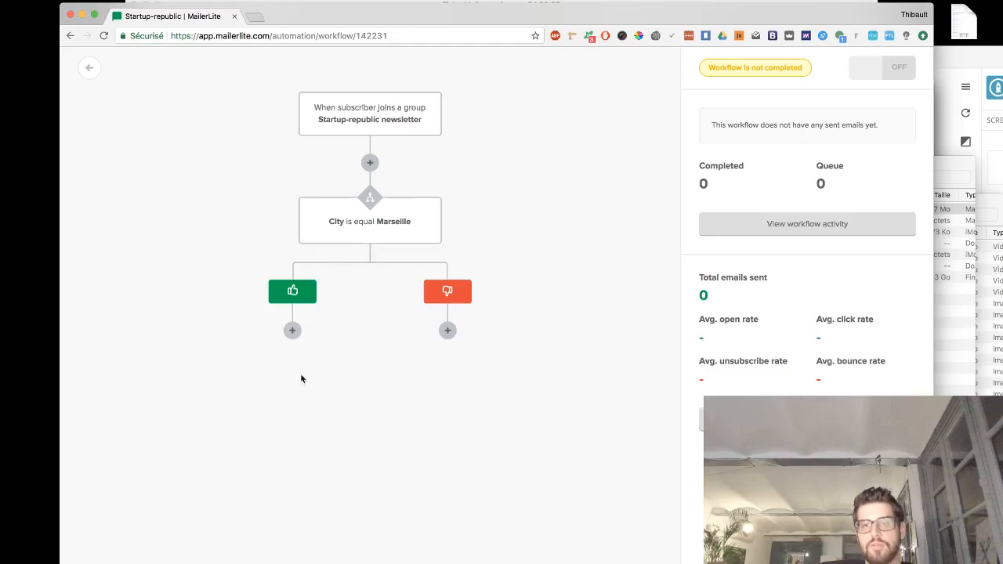
- Add an email on the condition's yes branch with the subject Bienvenue à la Spartan
{"action": "left_click", "coordinate": [291, 330]}
{"action": "left_click", "coordinate": [210, 278]}
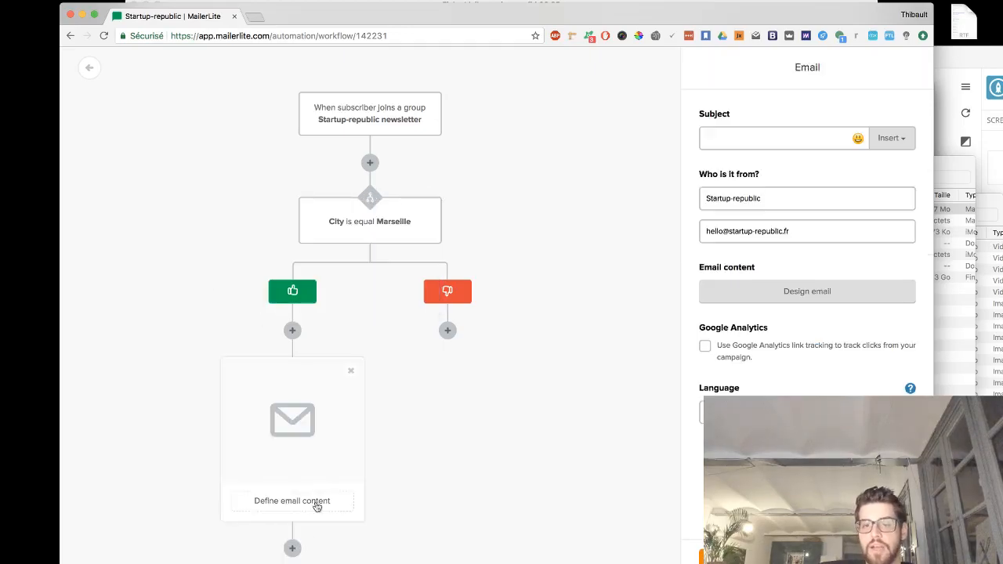
{"action": "left_click", "coordinate": [778, 134]}
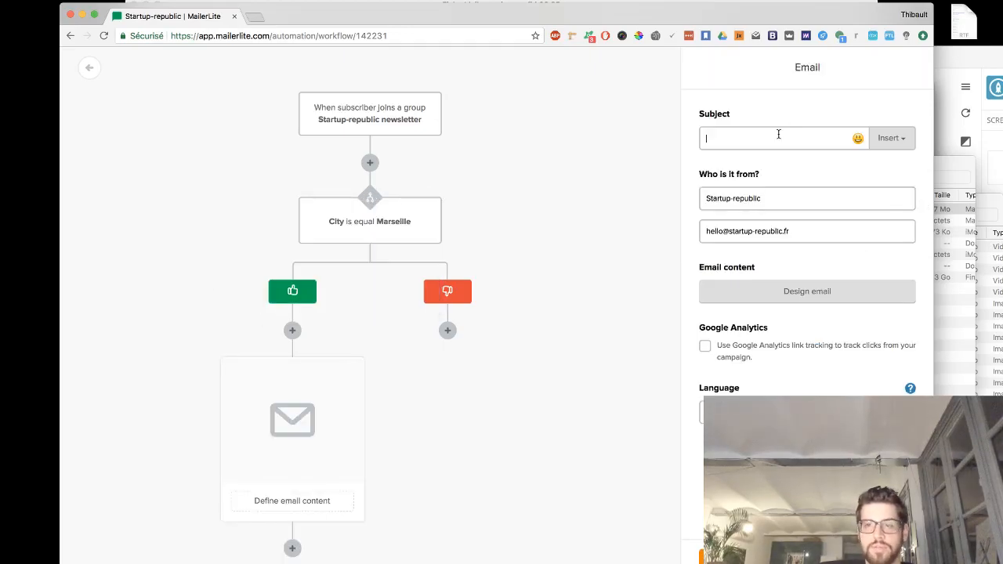
{"action": "type", "text": "Bienvenue à la Spartan"}
- Design the email body as "Bienvenue dans la Spartan. On se recontacte bientôt :)" and finish editing
{"action": "left_click", "coordinate": [791, 305]}
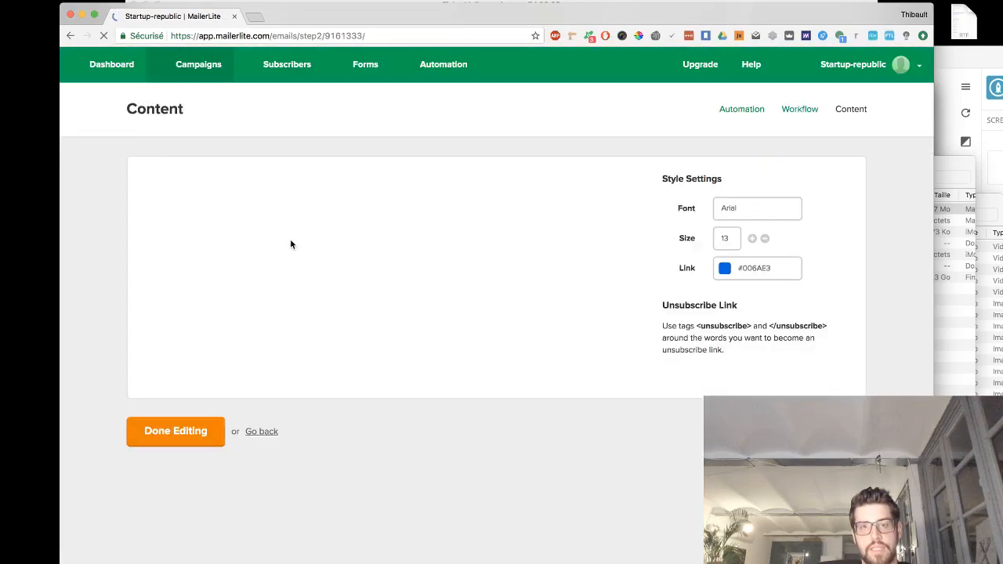
{"action": "left_click_drag", "start_coordinate": [257, 192], "coordinate": [98, 179]}
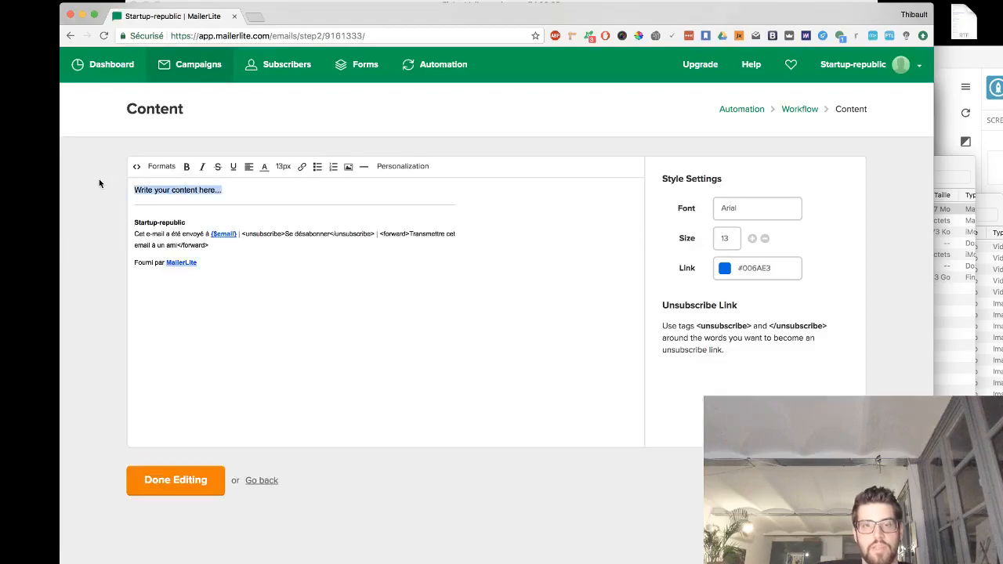
{"action": "type", "text": "B"}
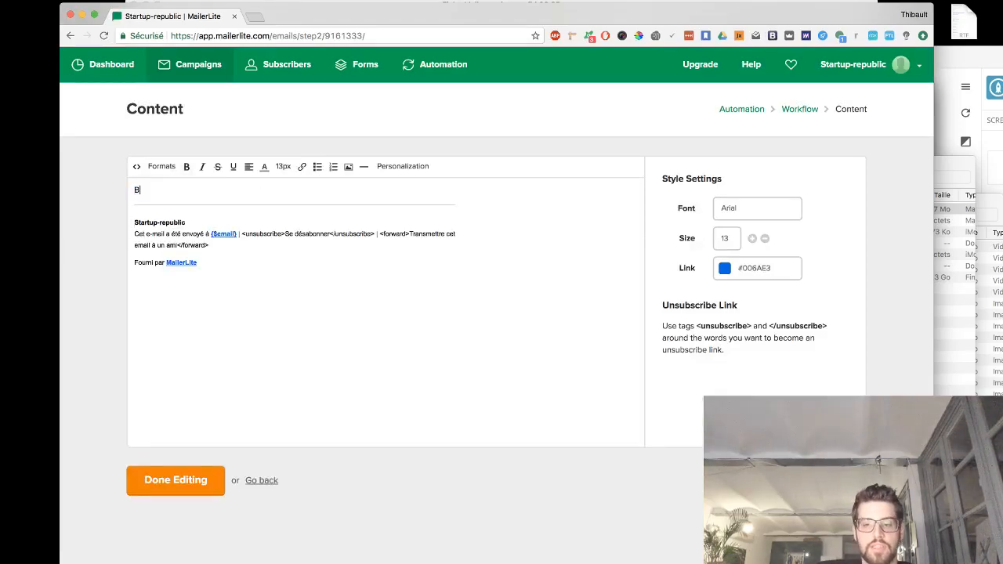
{"action": "type", "text": "ienvenue dans la Spartan. On se re"}
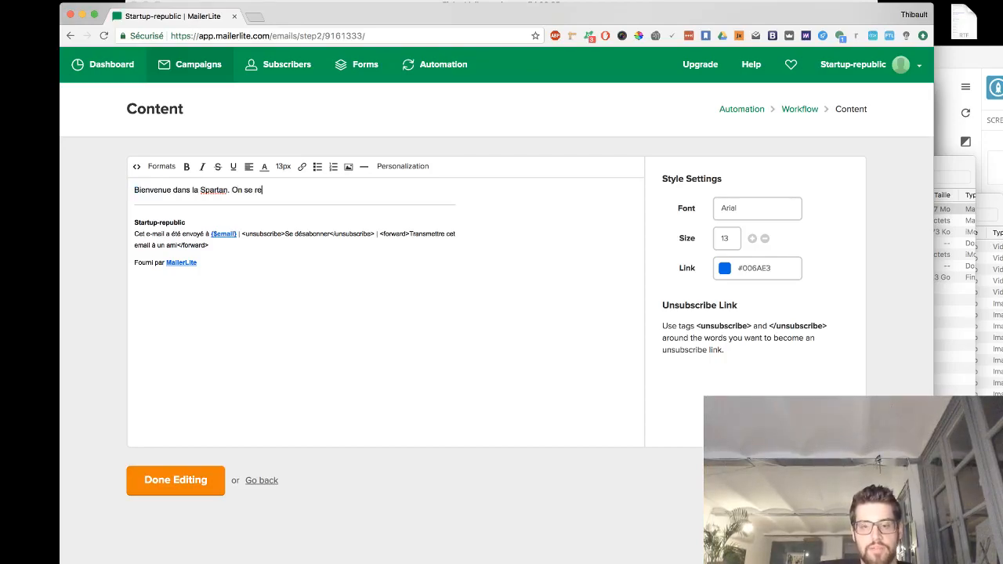
{"action": "type", "text": "contacte bient"}
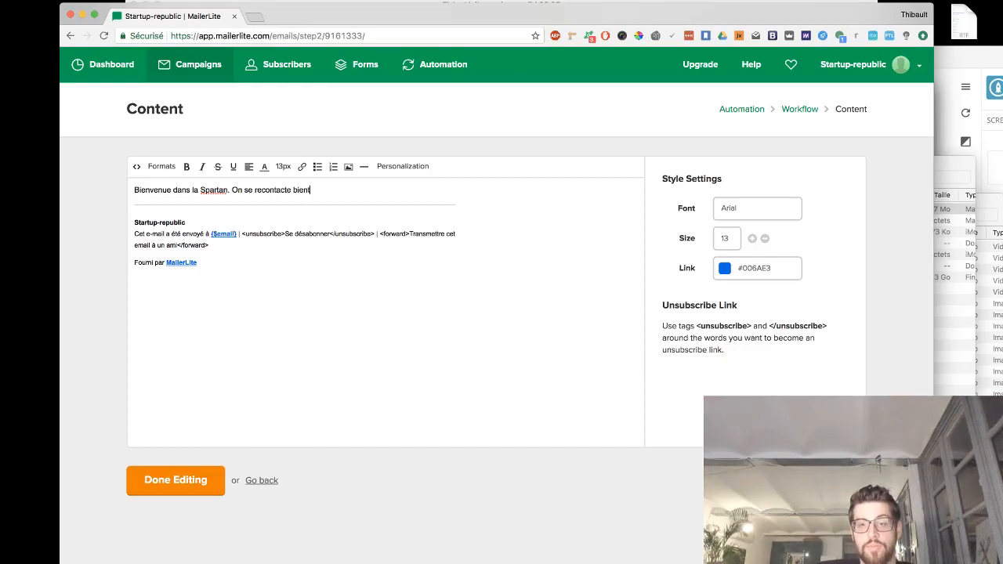
{"action": "type", "text": "ôt."}
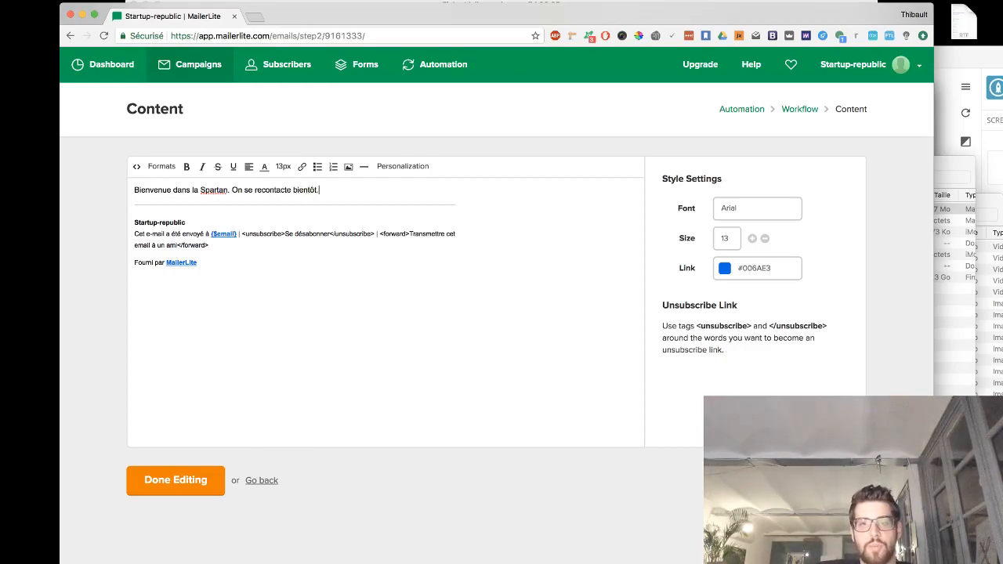
{"action": "type", "text": " !"}
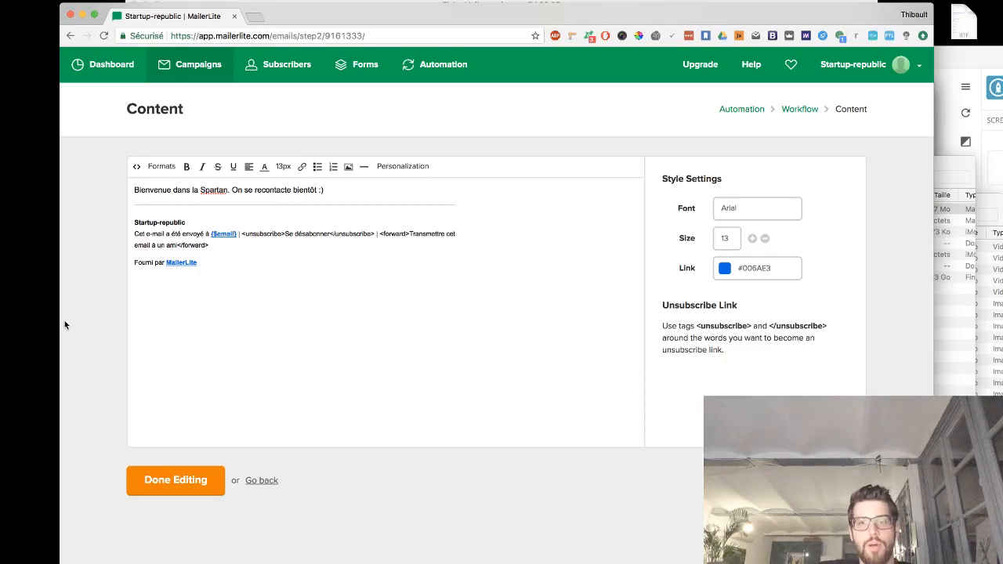
{"action": "left_click", "coordinate": [179, 482]}
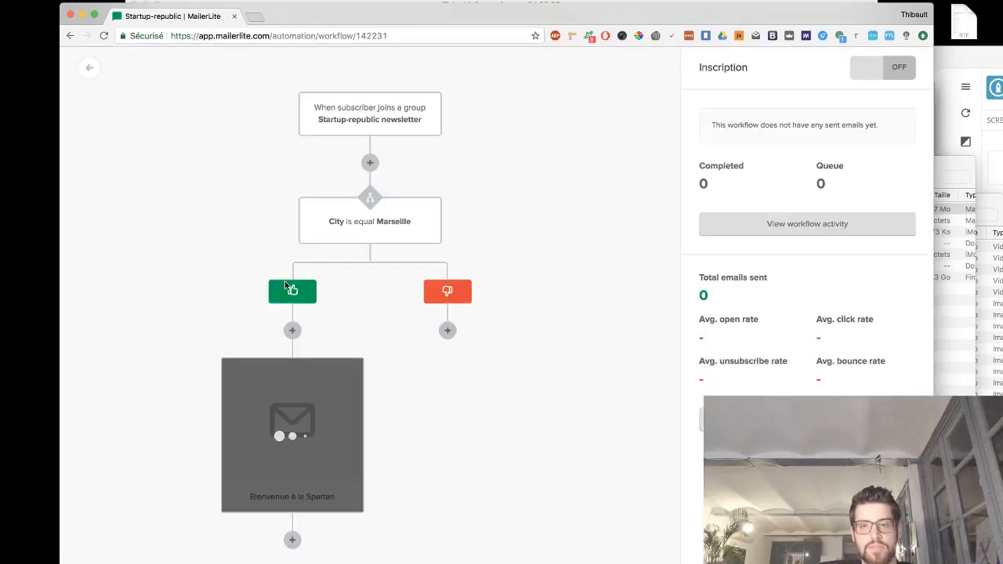
- Add an email on the condition's no branch with the subject Bouuuh quel dommage
{"action": "left_click", "coordinate": [447, 330]}
{"action": "left_click", "coordinate": [365, 290]}
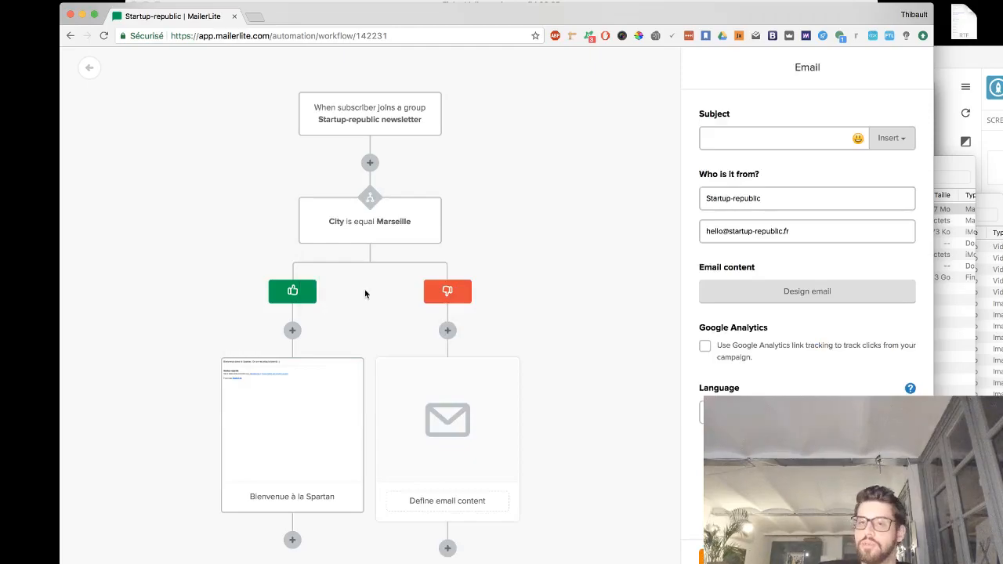
{"action": "left_click", "coordinate": [754, 146]}
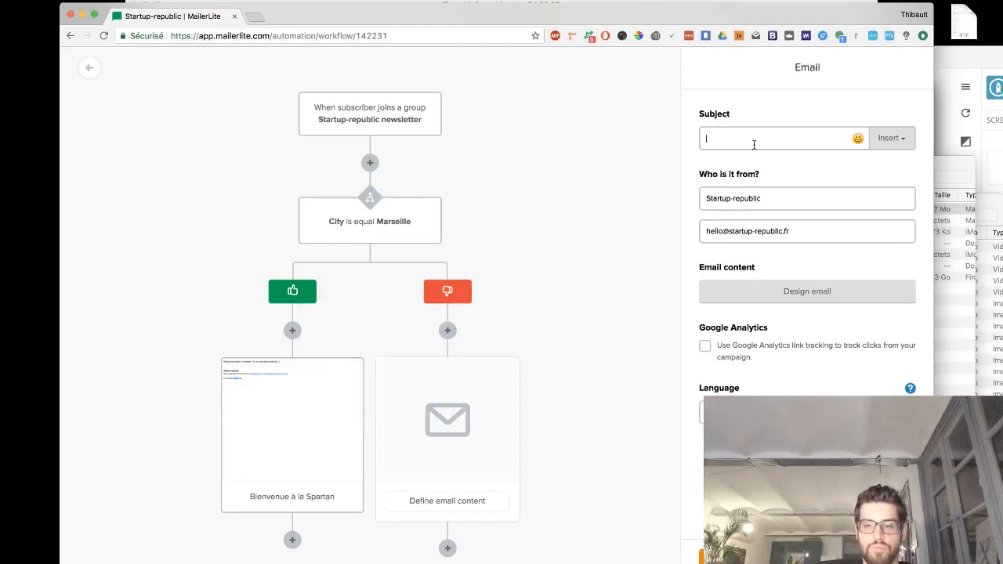
{"action": "type", "text": "Bouuuh quel dommage"}
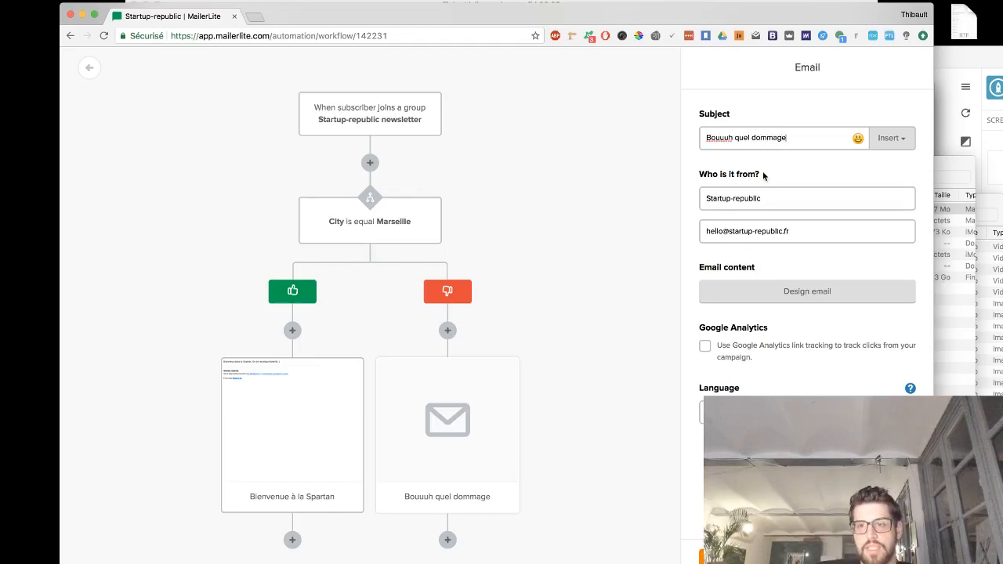
- Design that email's body as "Malheureusement, la Spartan n'a lieu que dans le sud, pour le moment..." and finish editing
{"action": "left_click", "coordinate": [803, 296]}
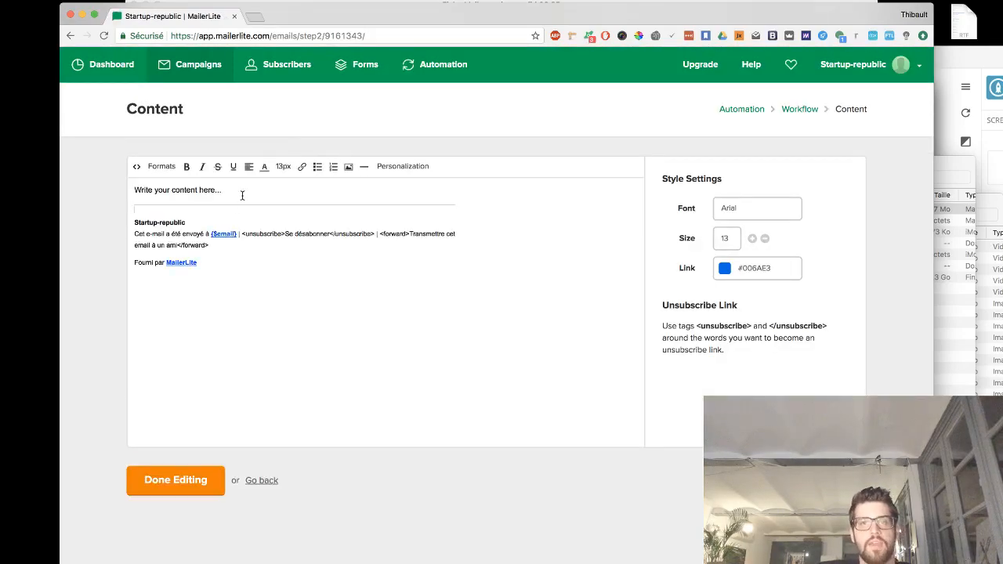
{"action": "left_click_drag", "start_coordinate": [242, 195], "coordinate": [21, 191]}
{"action": "type", "text": "Malheurzu"}
{"action": "key", "text": "BackSpace"}
{"action": "key", "text": "BackSpace"}
{"action": "type", "text": "eusement, la Spar"}
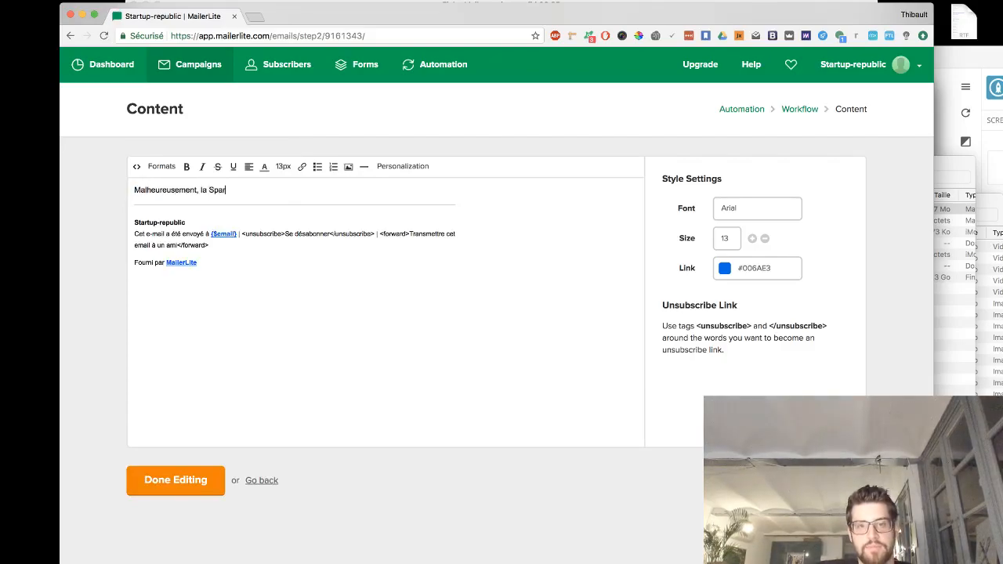
{"action": "type", "text": "tan n'a lieu que dans le s"}
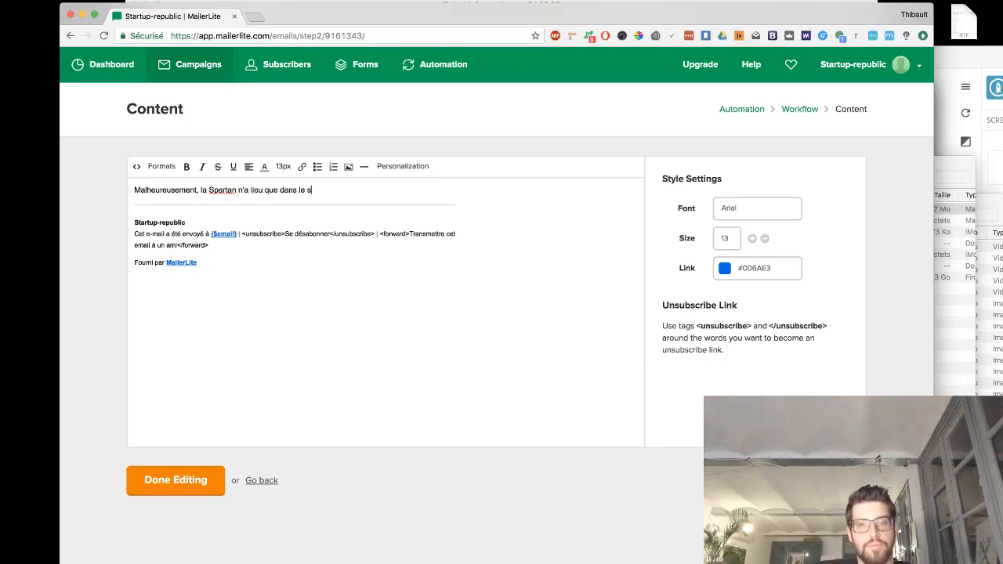
{"action": "type", "text": "ud, pour le moment..."}
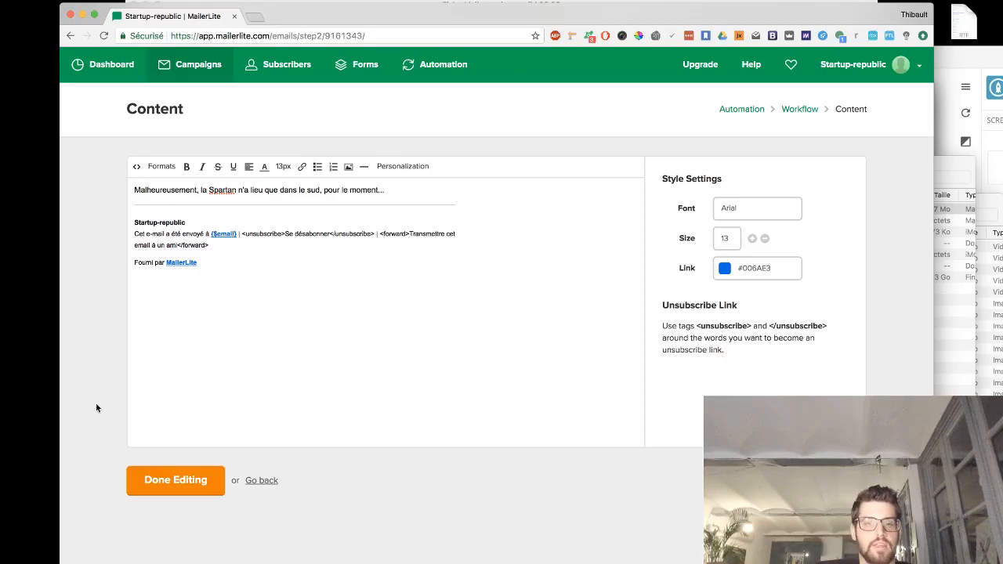
{"action": "left_click", "coordinate": [173, 482]}
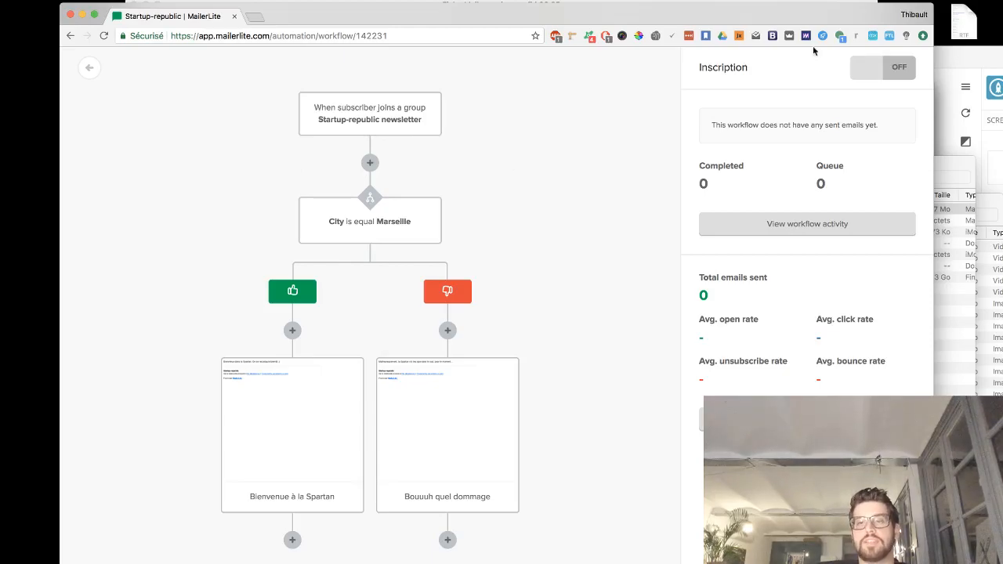
- Switch the Inscription workflow on and go to mailerlite.com to log in to the account
{"action": "left_click", "coordinate": [877, 69]}
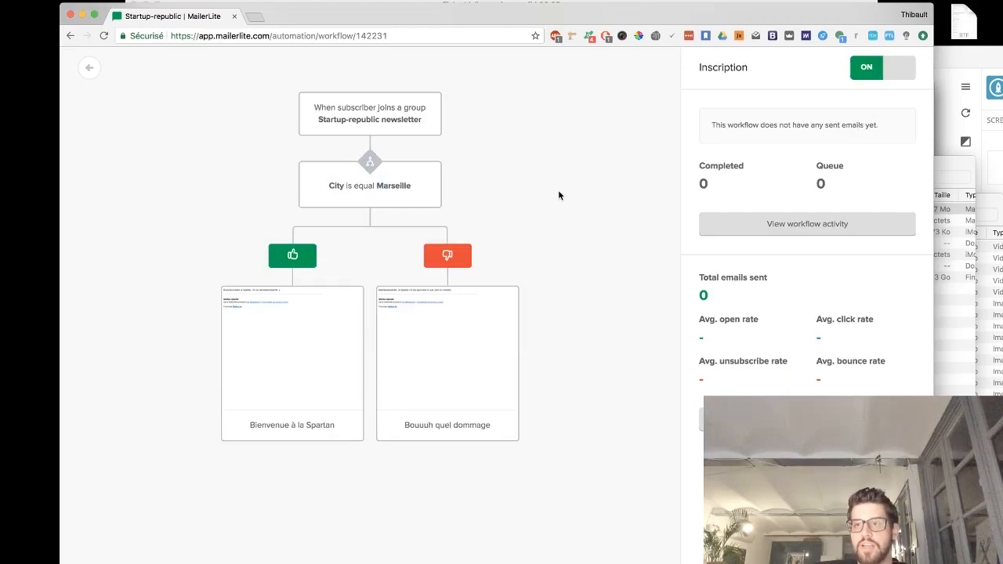
{"action": "left_click", "coordinate": [235, 37]}
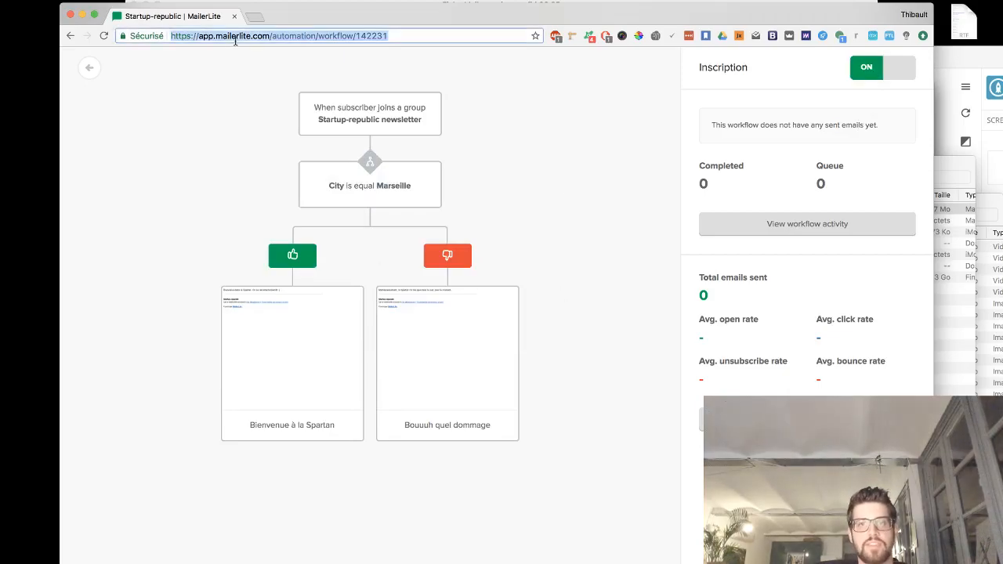
{"action": "type", "text": "mailerlite.com"}
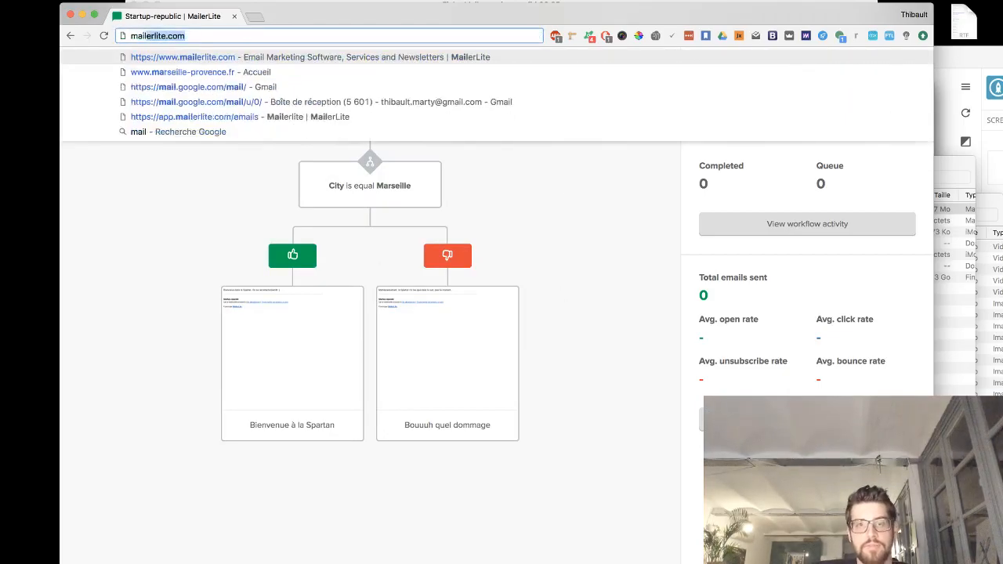
{"action": "key", "text": "Return"}
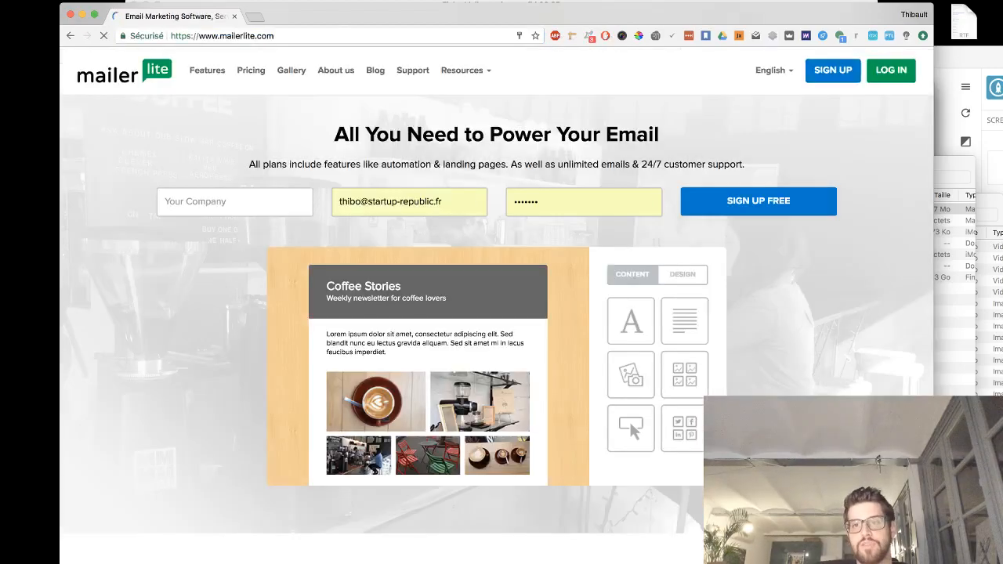
{"action": "left_click", "coordinate": [889, 79]}
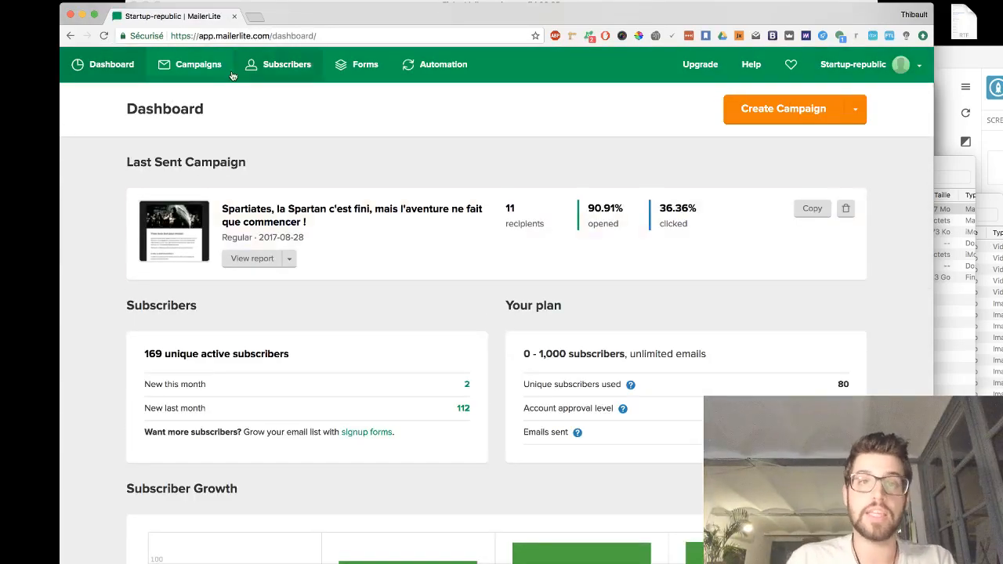
- Open the embedded form Newsletter Startup Republic for editing from the forms list
{"action": "left_click", "coordinate": [361, 66]}
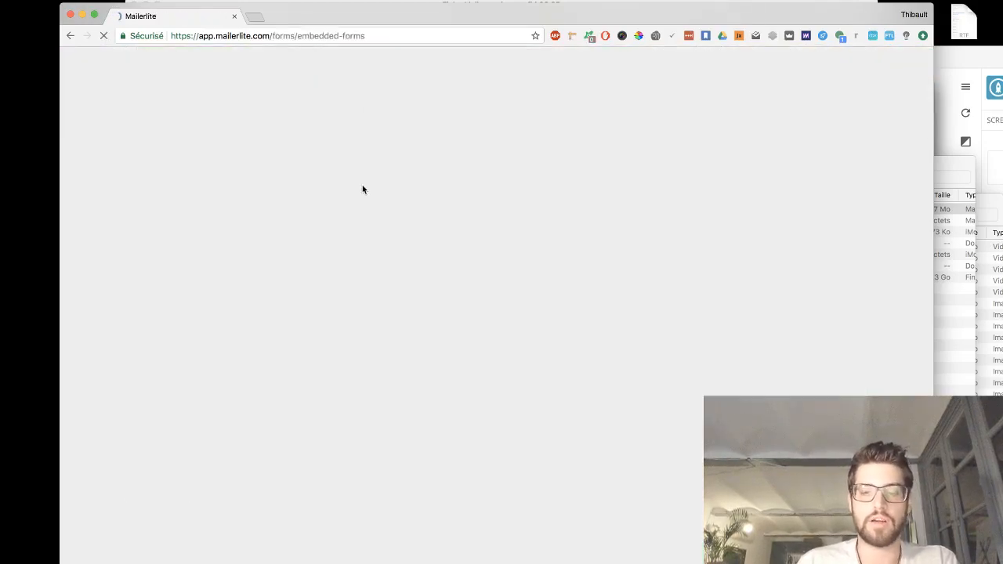
{"action": "scroll", "coordinate": [363, 188], "scroll_direction": "down", "scroll_amount": 2}
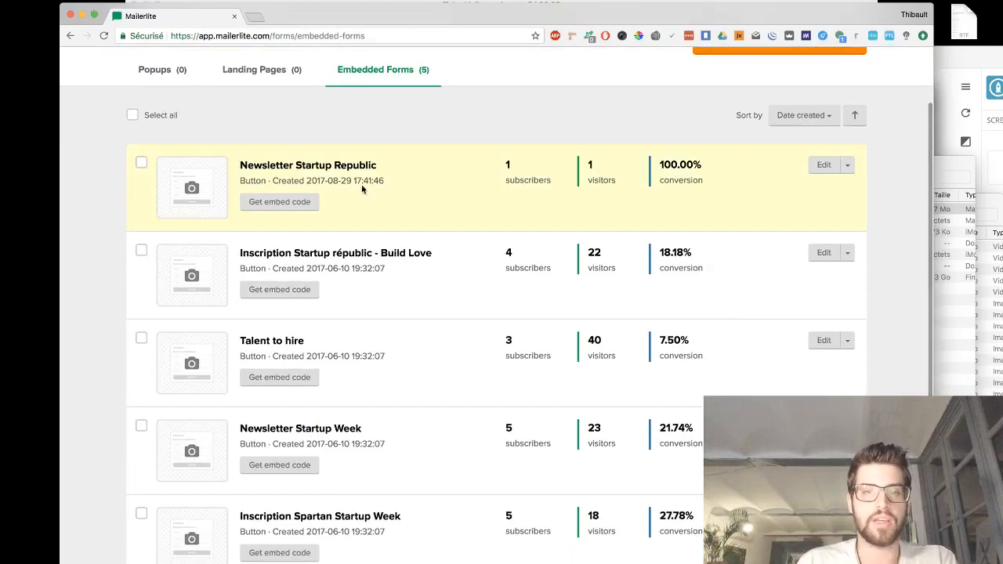
{"action": "scroll", "coordinate": [304, 282], "scroll_direction": "down", "scroll_amount": 2}
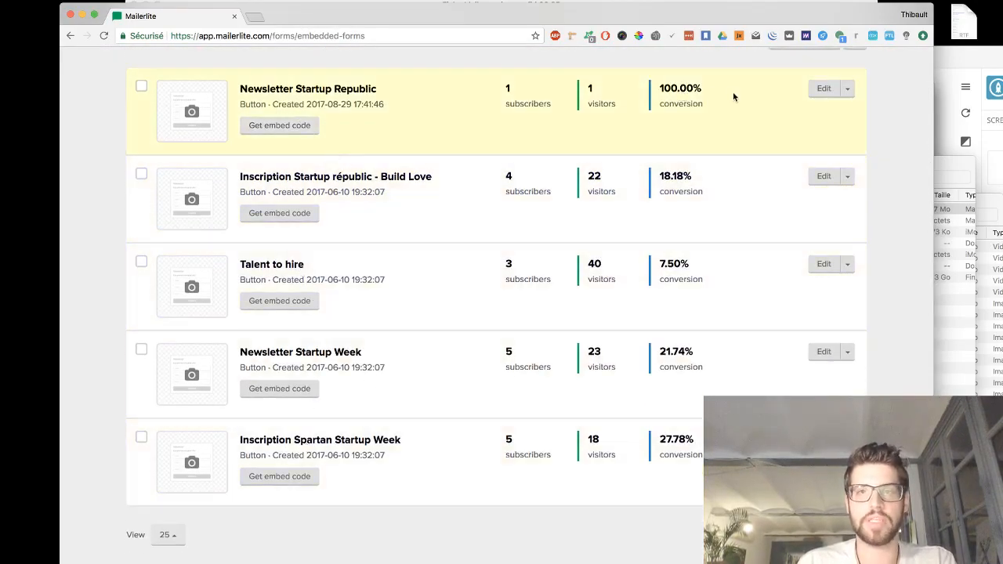
{"action": "left_click", "coordinate": [822, 89]}
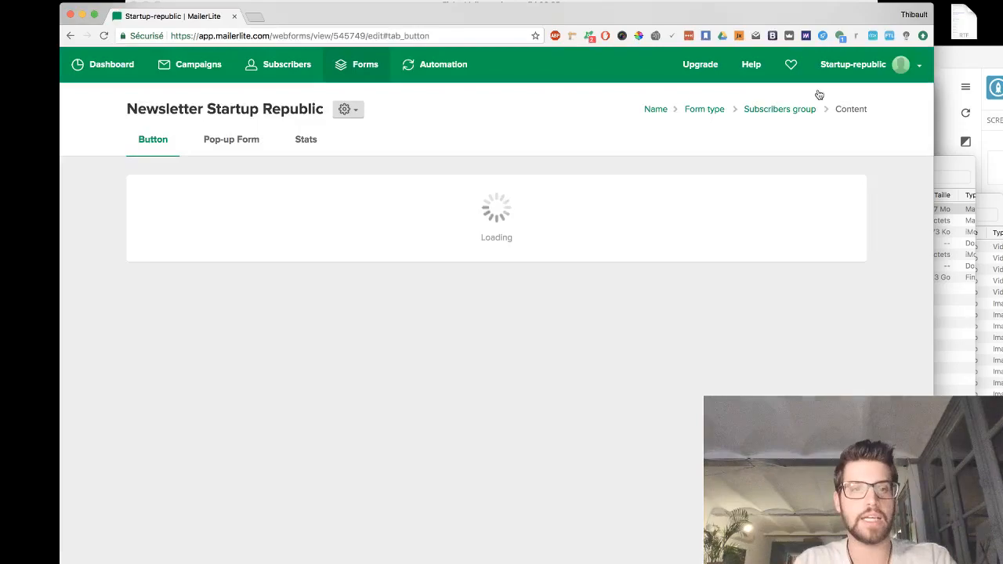
- Add the City field to the form's pop-up fields
{"action": "scroll", "coordinate": [322, 248], "scroll_direction": "down", "scroll_amount": 3}
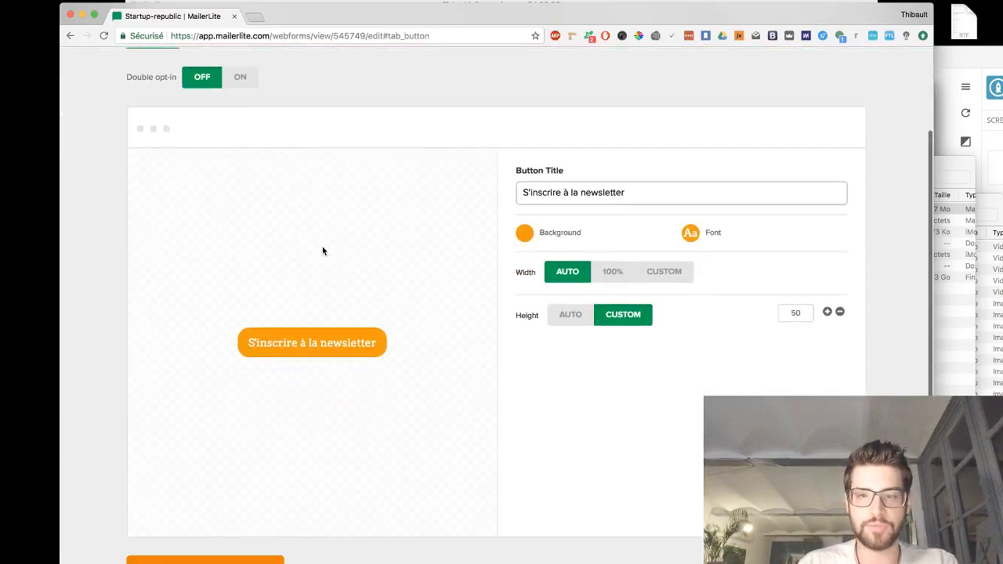
{"action": "scroll", "coordinate": [316, 374], "scroll_direction": "down", "scroll_amount": 2}
{"action": "scroll", "coordinate": [316, 376], "scroll_direction": "up", "scroll_amount": 5}
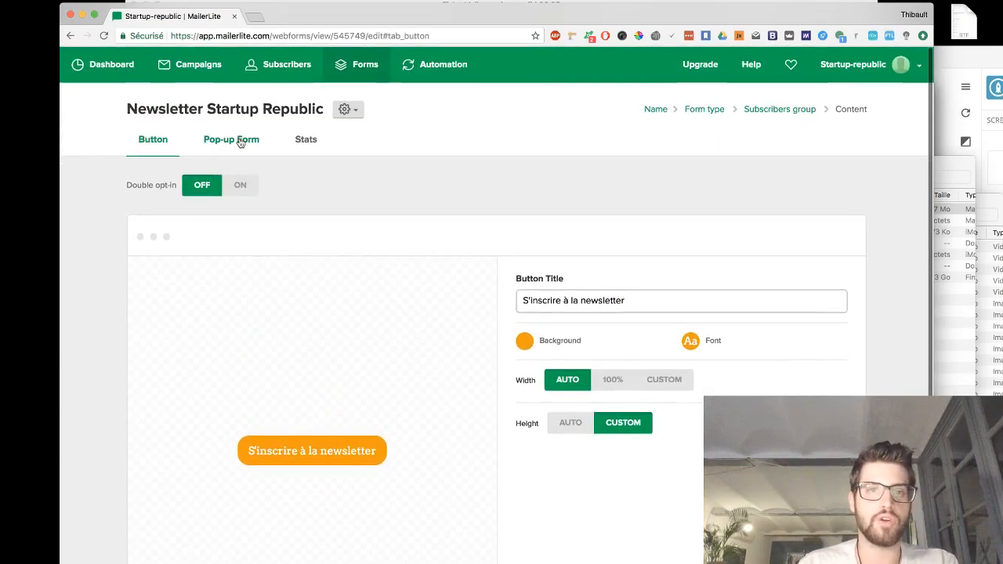
{"action": "left_click", "coordinate": [239, 140]}
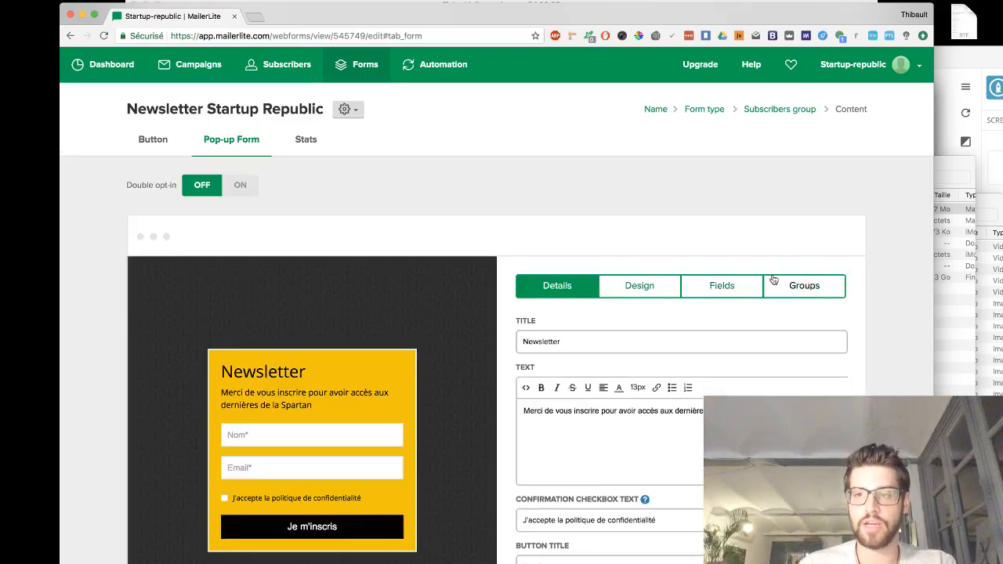
{"action": "left_click", "coordinate": [759, 283]}
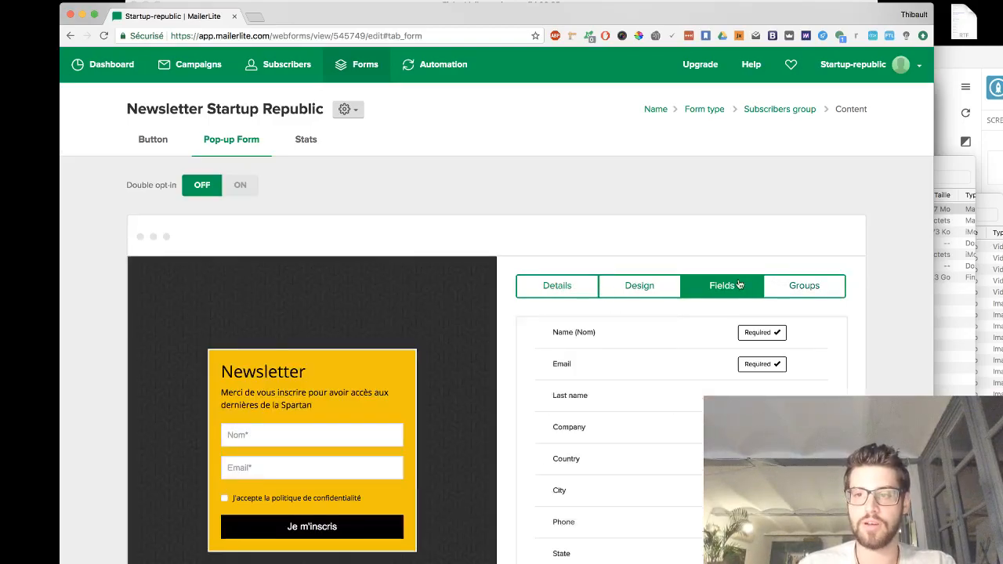
{"action": "scroll", "coordinate": [739, 283], "scroll_direction": "down", "scroll_amount": 2}
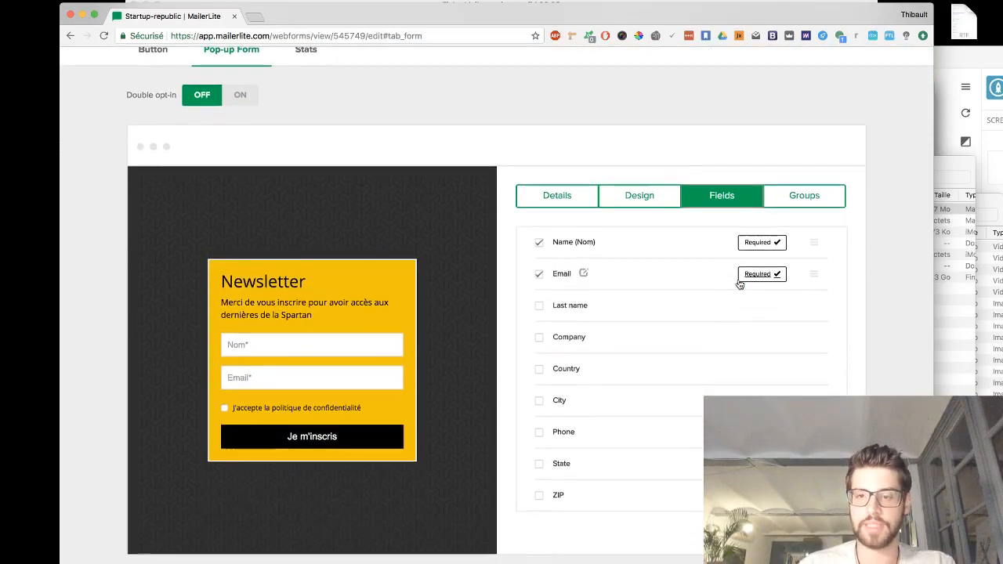
{"action": "left_click", "coordinate": [540, 401]}
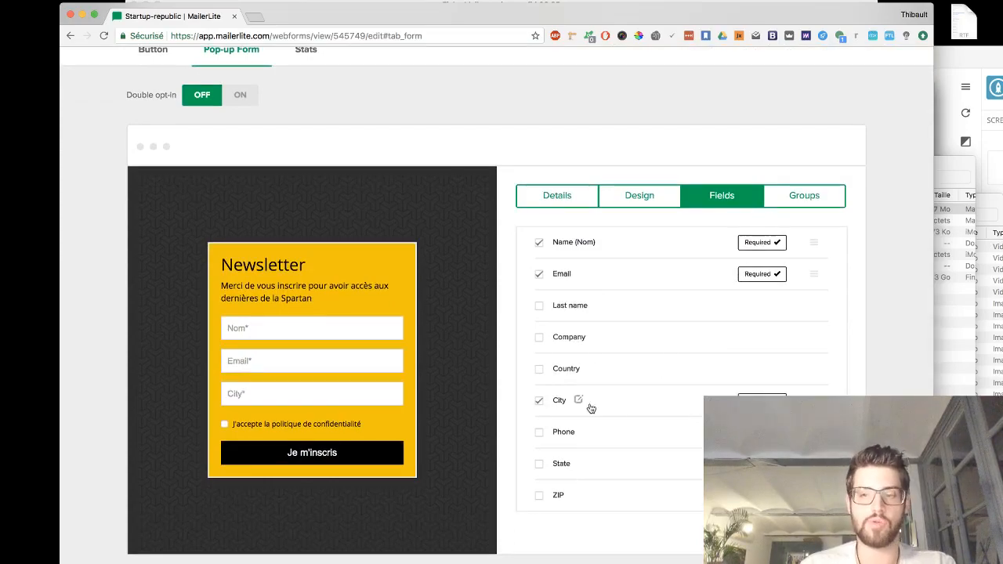
- Assign the pop-up form to the Startup-republic newsletter group
{"action": "scroll", "coordinate": [590, 408], "scroll_direction": "down", "scroll_amount": 2}
{"action": "left_click", "coordinate": [181, 524]}
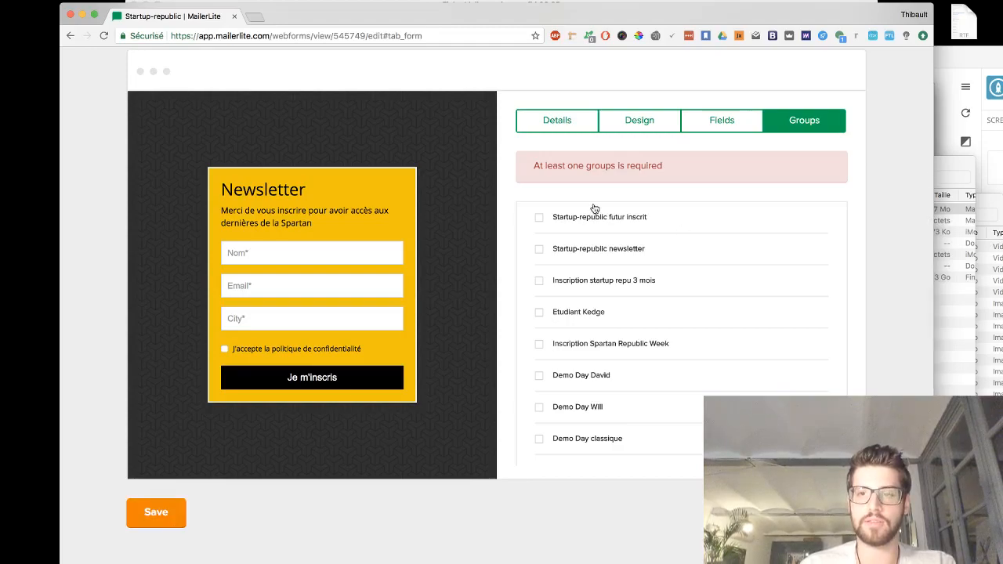
{"action": "left_click", "coordinate": [539, 249]}
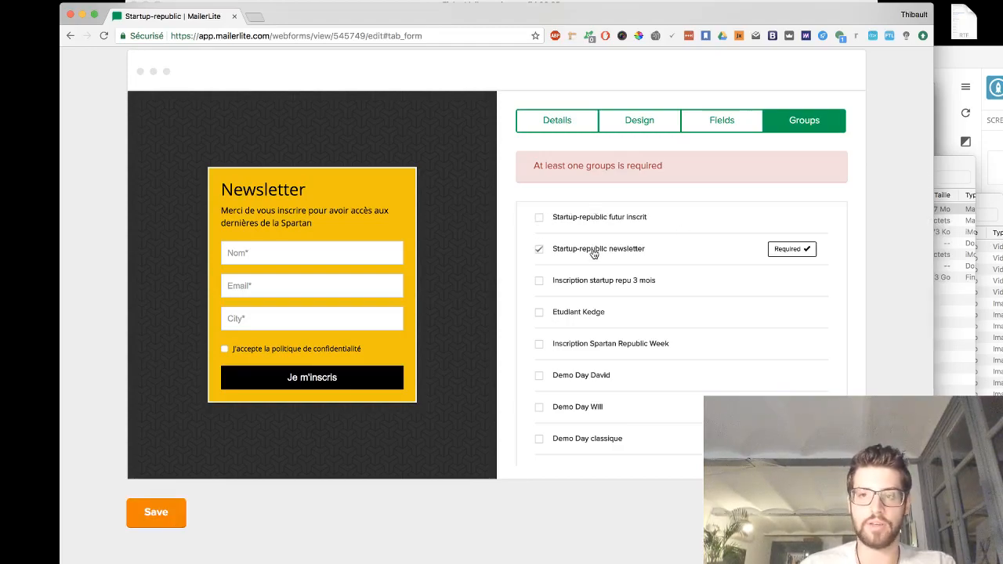
- Save the pop-up form and open the Spartan tuto landing page editor in Unbounce in a new tab
{"action": "left_click", "coordinate": [136, 514]}
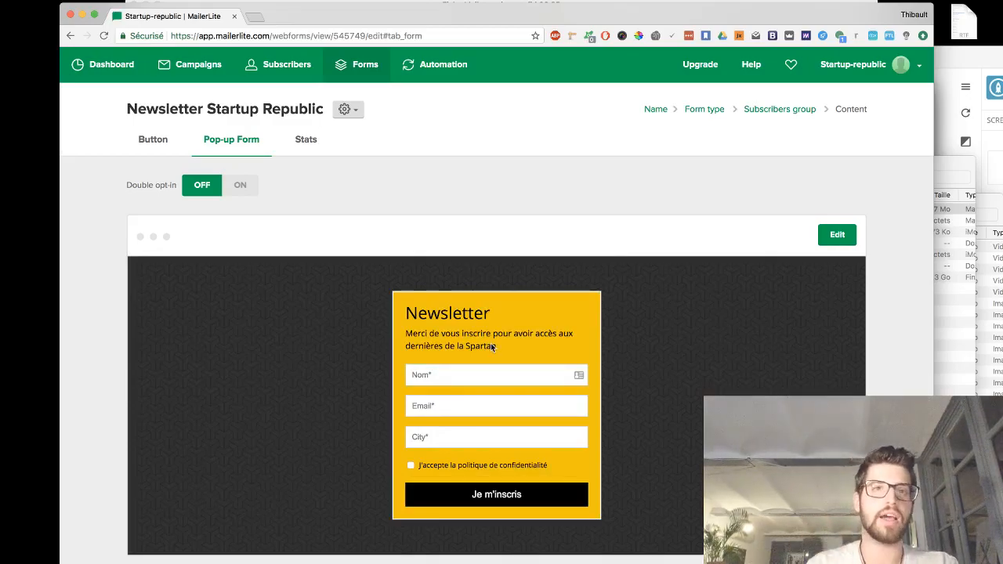
{"action": "left_click", "coordinate": [253, 20]}
{"action": "type", "text": "unbou"}
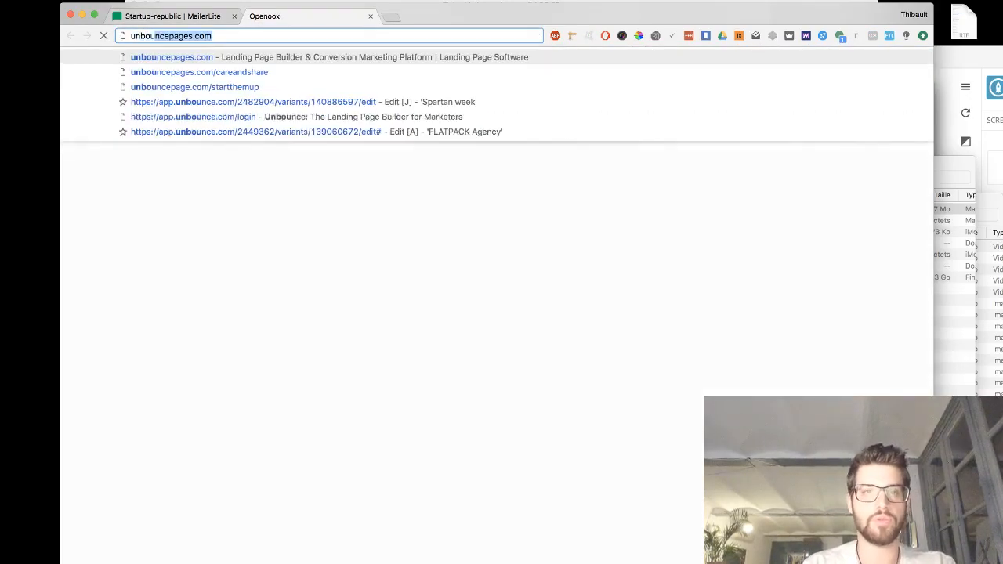
{"action": "key", "text": "super+a"}
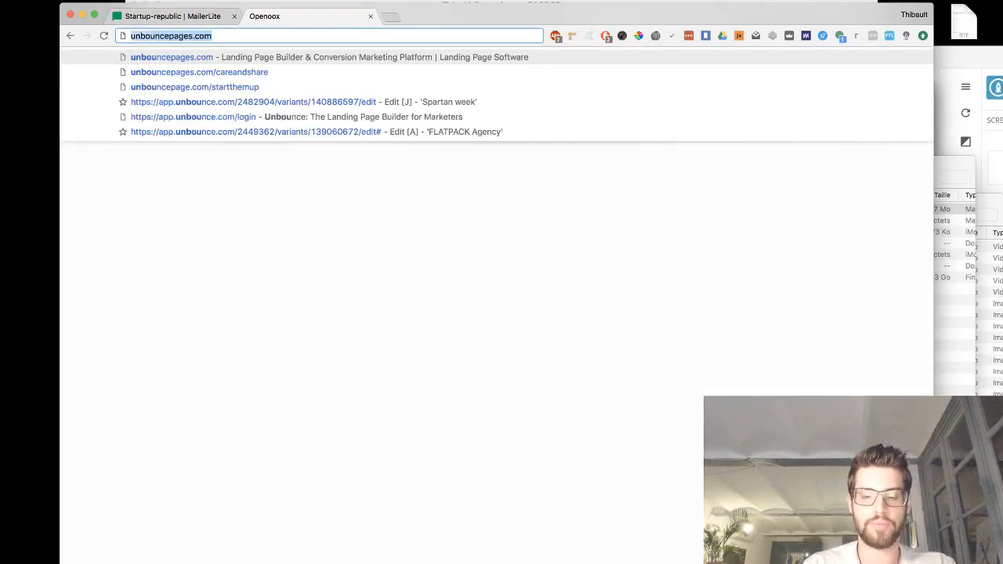
{"action": "type", "text": "uno"}
{"action": "key", "text": "BackSpace"}
{"action": "type", "text": "bl"}
{"action": "key", "text": "BackSpace"}
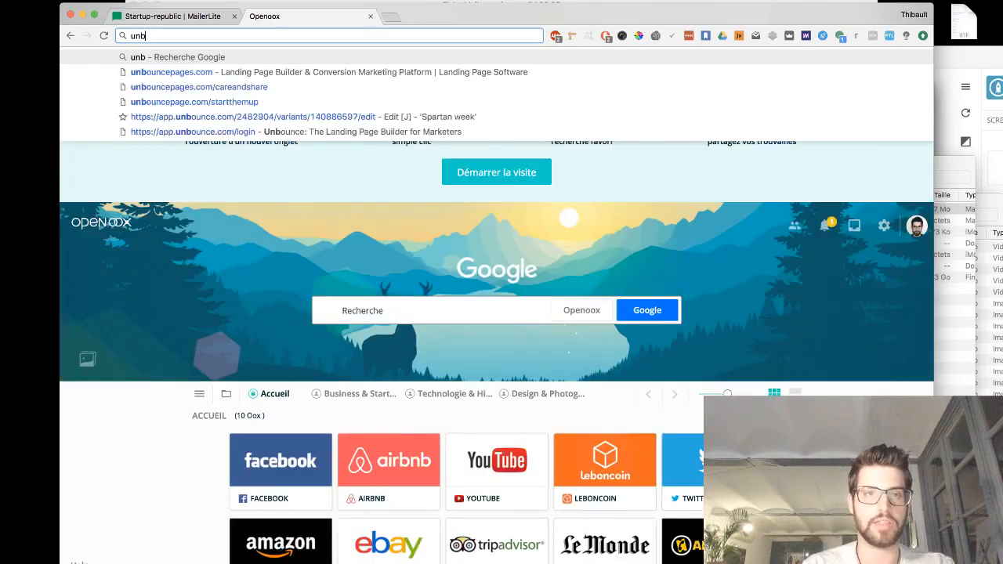
{"action": "type", "text": "o"}
{"action": "key", "text": "Return"}
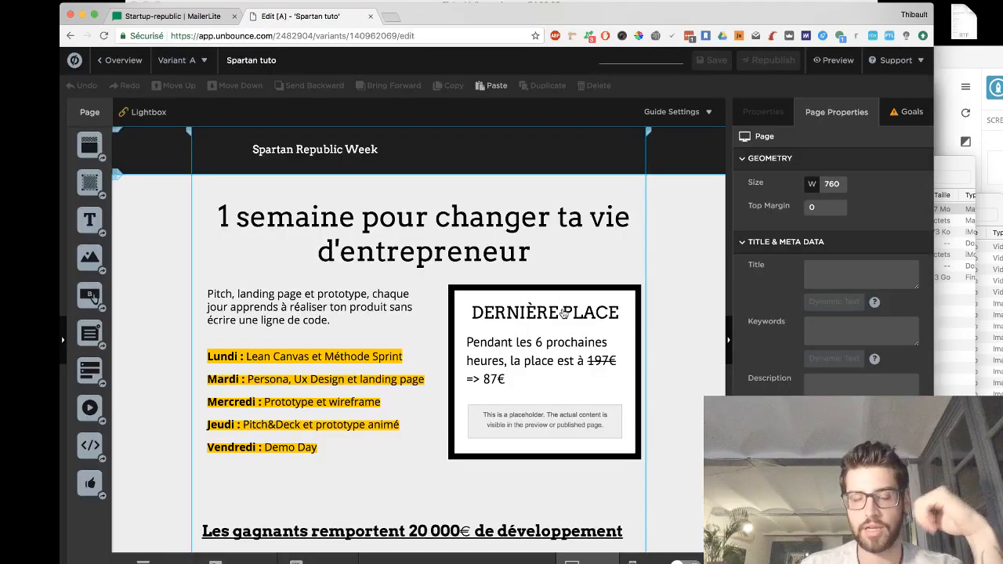
- Save and republish the Spartan tuto page, then open its live URL
{"action": "scroll", "coordinate": [563, 313], "scroll_direction": "down", "scroll_amount": 1}
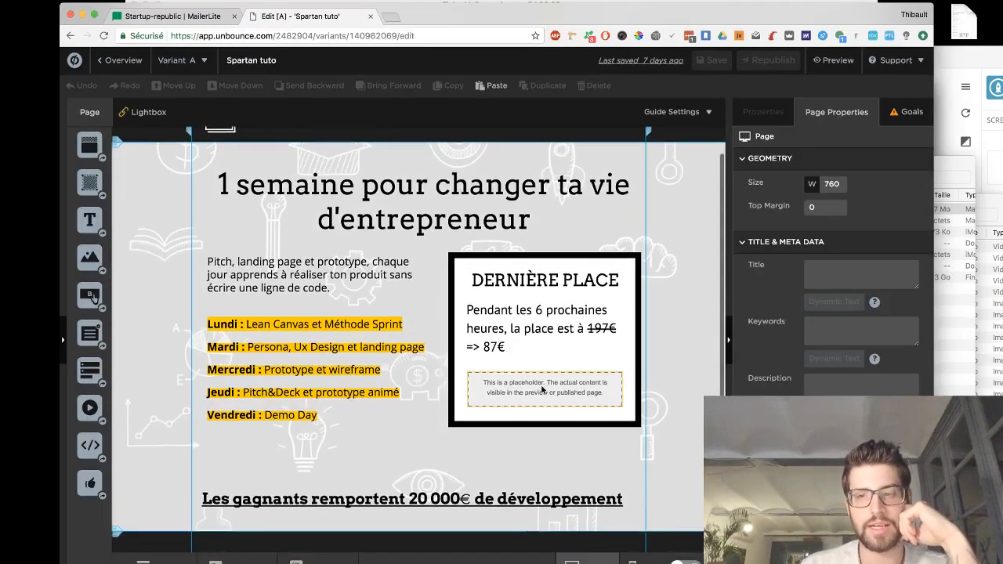
{"action": "left_click", "coordinate": [829, 62]}
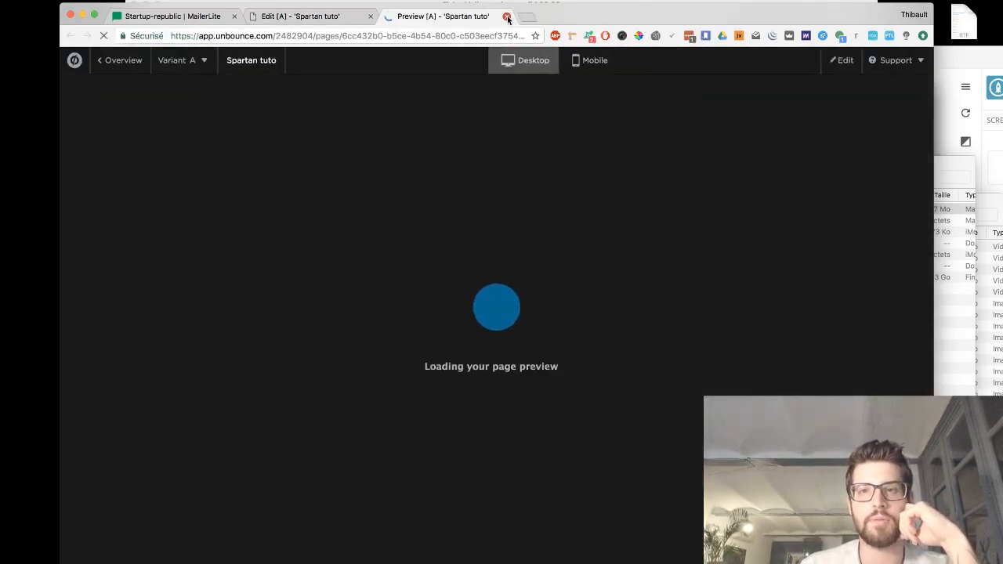
{"action": "left_click", "coordinate": [507, 16]}
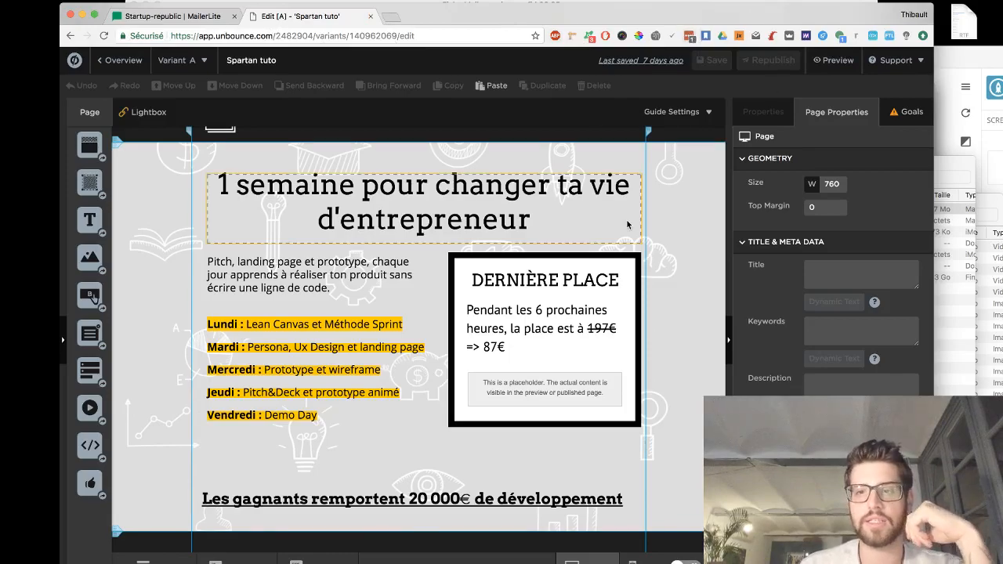
{"action": "key", "text": "super+s"}
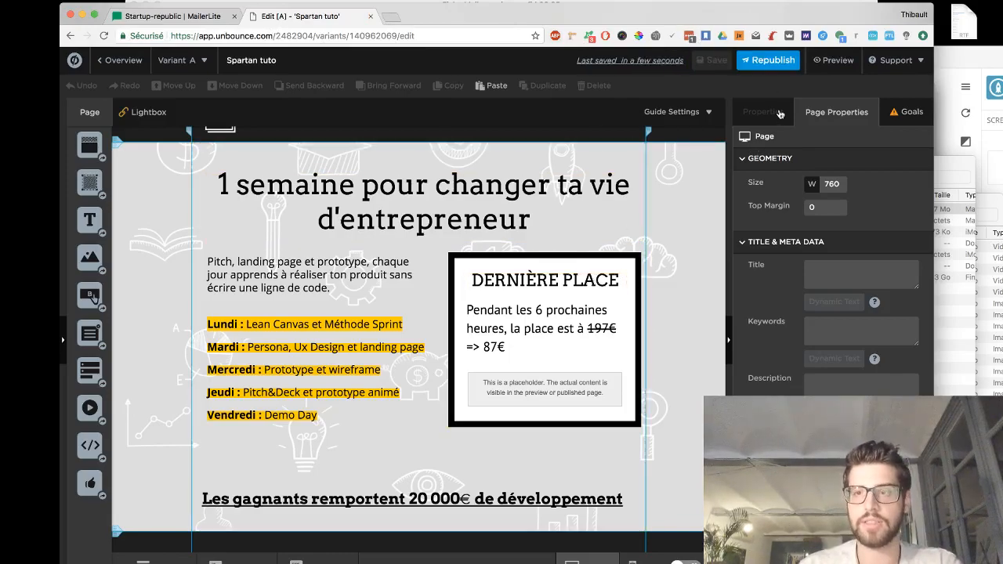
{"action": "left_click", "coordinate": [772, 61]}
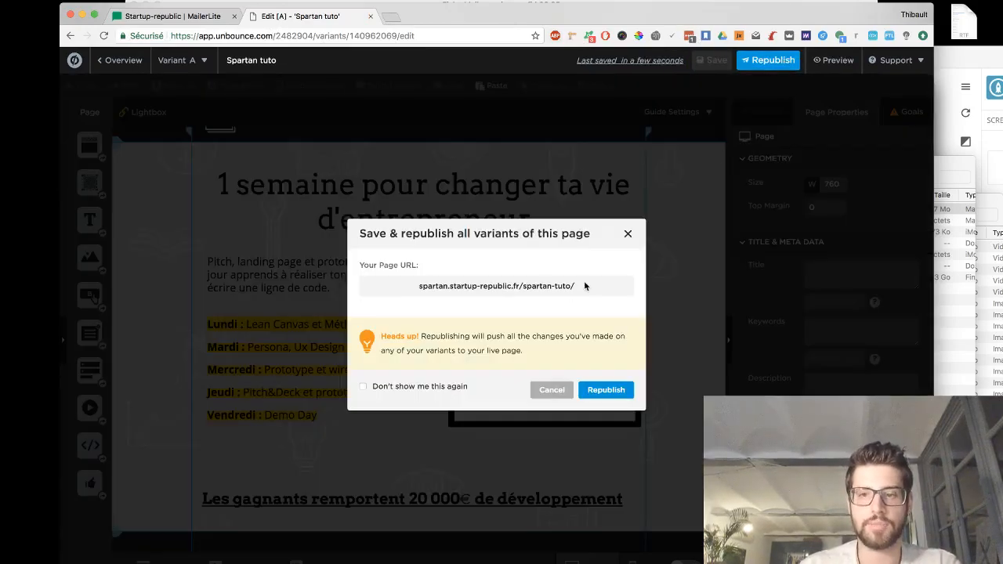
{"action": "left_click", "coordinate": [607, 391]}
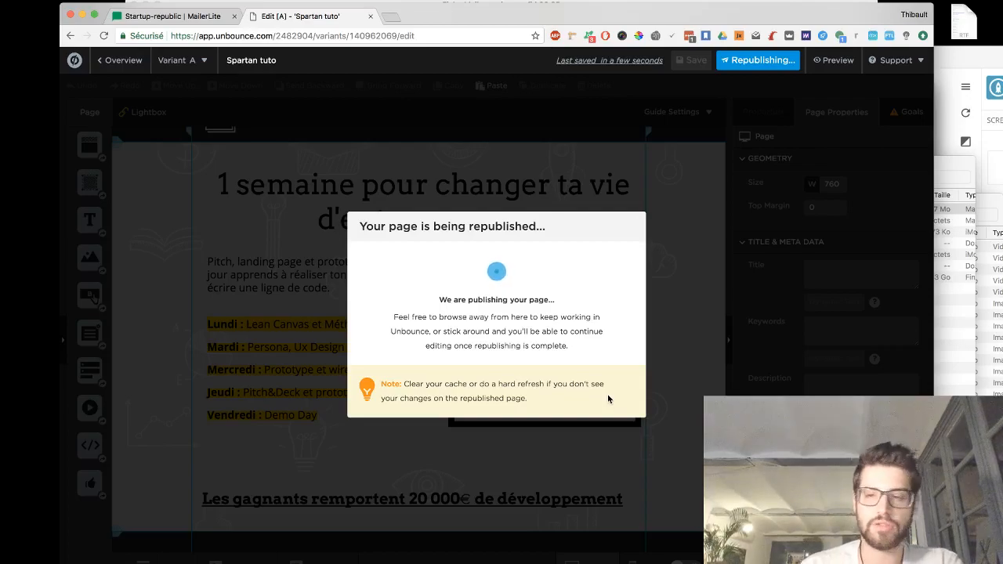
{"action": "left_click", "coordinate": [517, 287]}
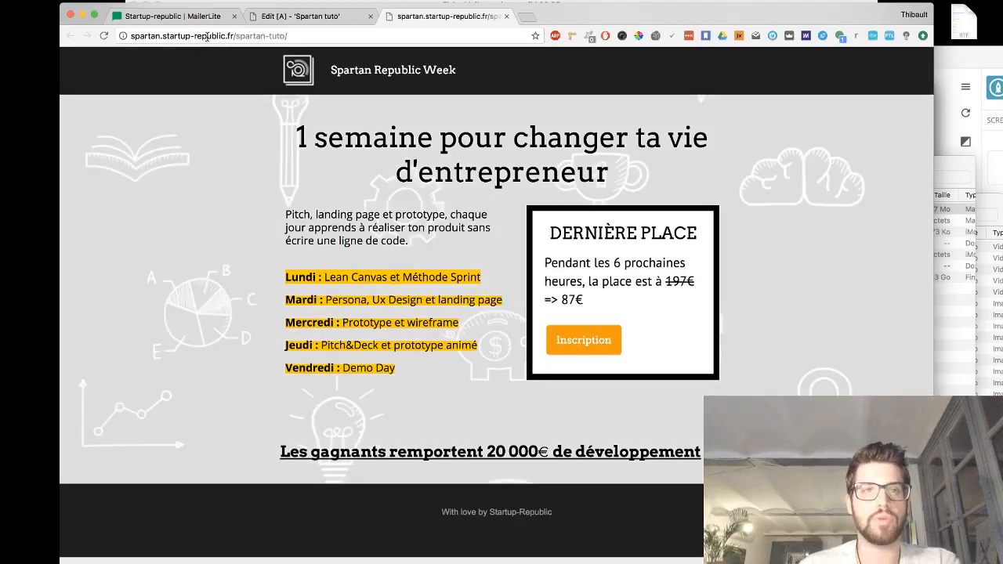
- Save the form's button version in MailerLite and copy its JavaScript embed code
{"action": "left_click", "coordinate": [180, 16]}
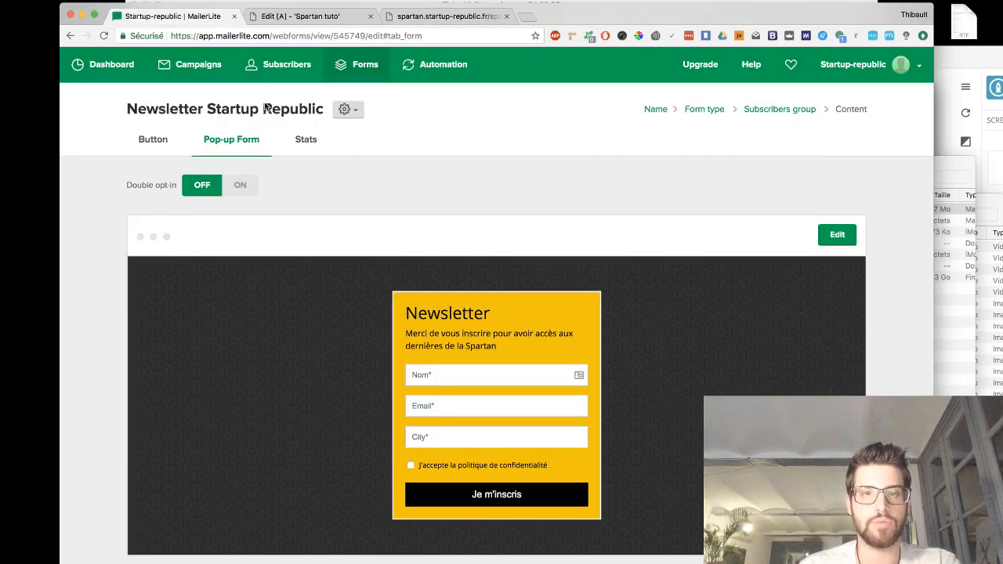
{"action": "left_click", "coordinate": [150, 139]}
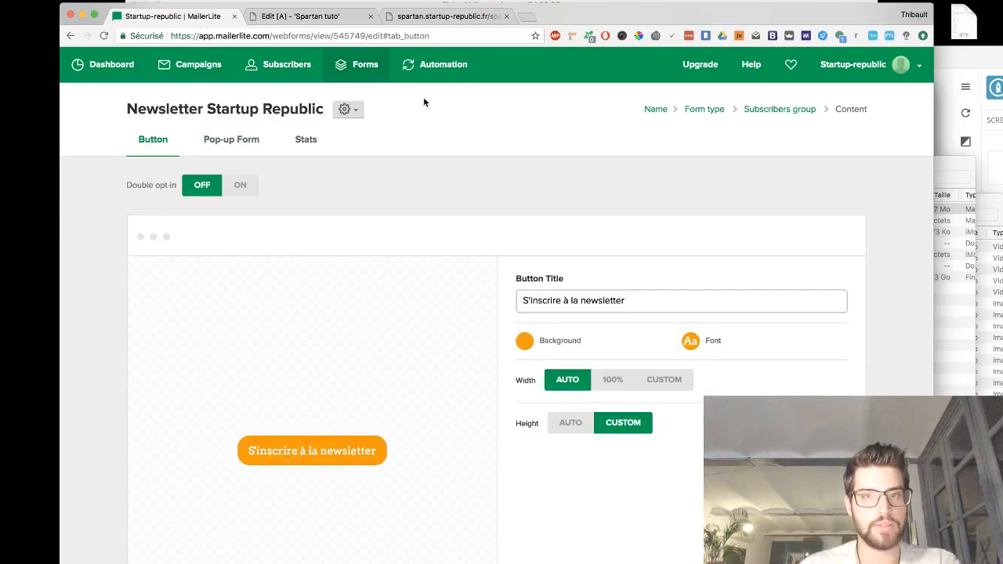
{"action": "left_click", "coordinate": [425, 19]}
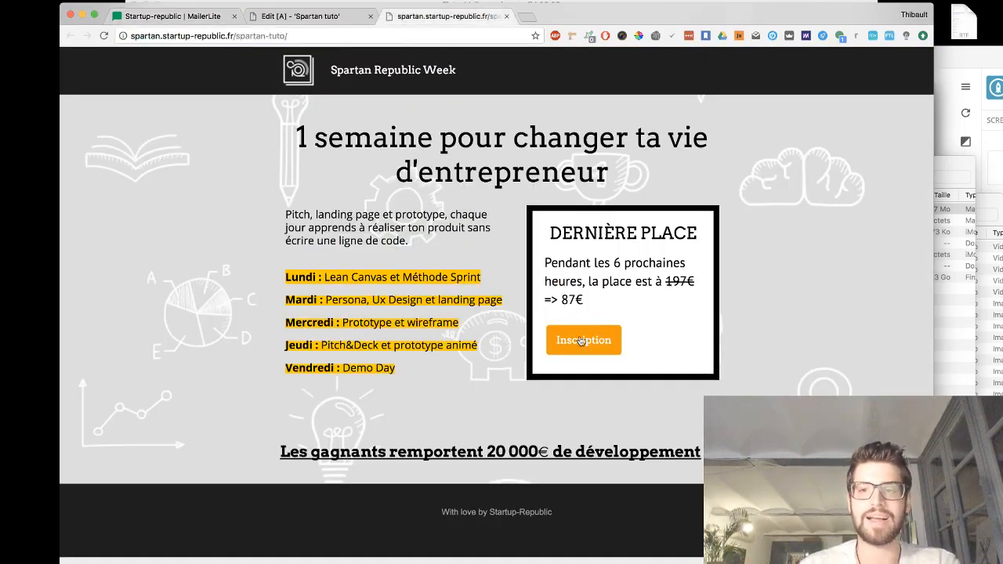
{"action": "left_click", "coordinate": [136, 24]}
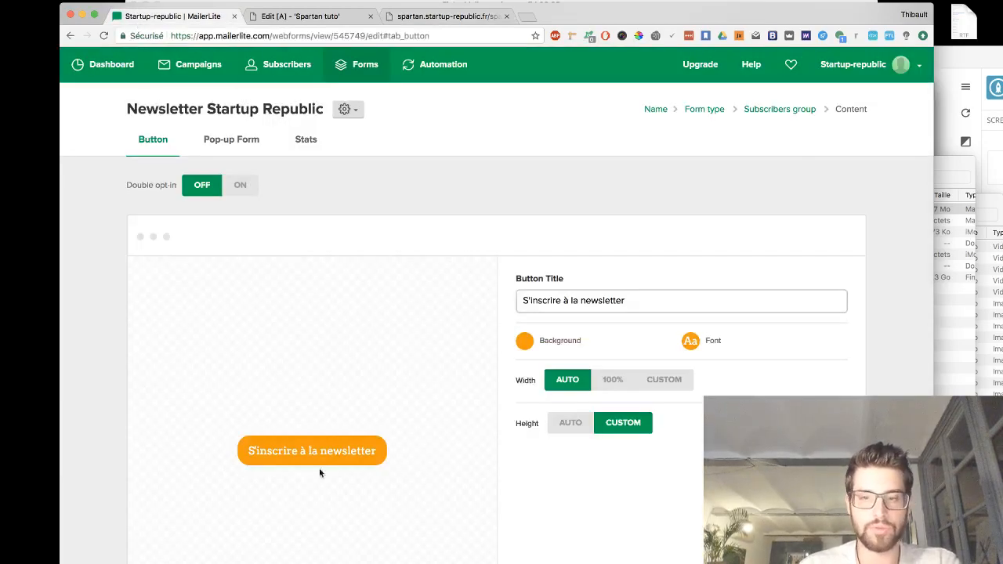
{"action": "scroll", "coordinate": [273, 208], "scroll_direction": "down", "scroll_amount": 2}
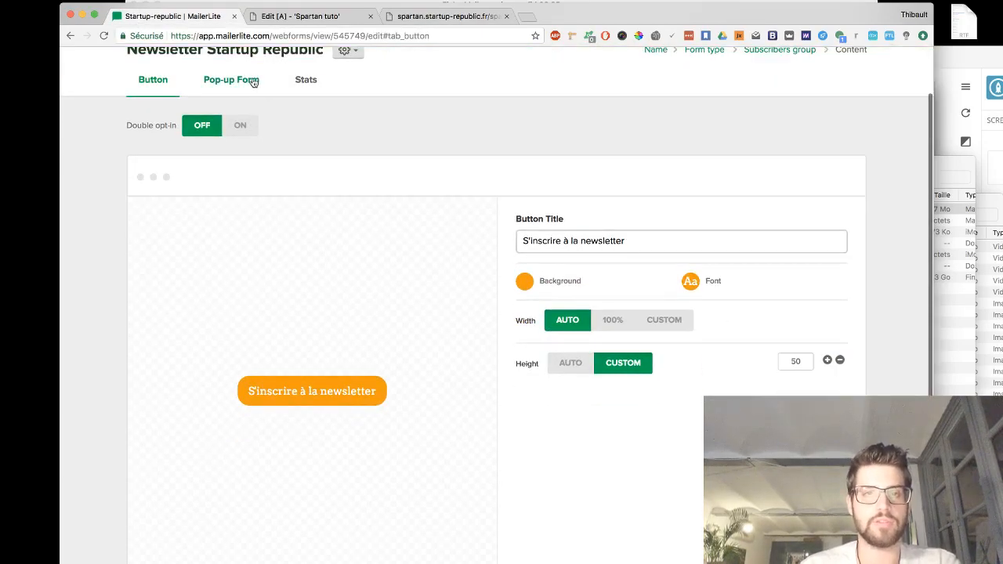
{"action": "left_click", "coordinate": [295, 87]}
{"action": "scroll", "coordinate": [470, 267], "scroll_direction": "down", "scroll_amount": 3}
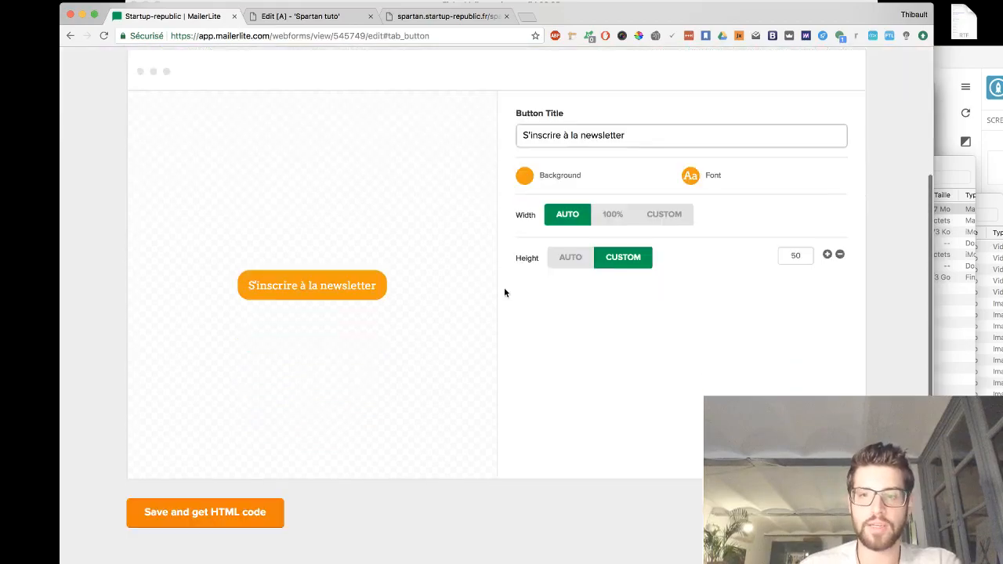
{"action": "left_click", "coordinate": [268, 513]}
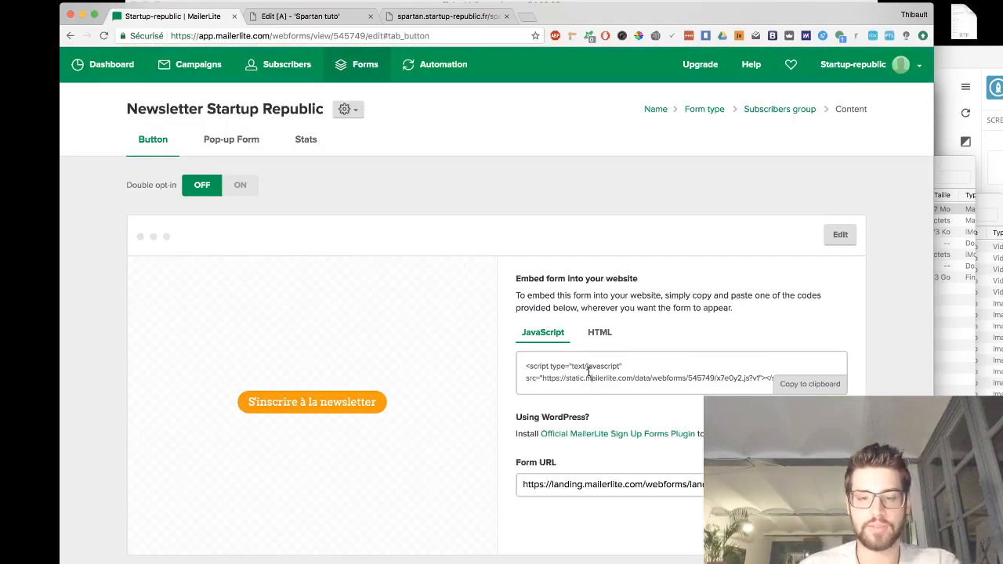
{"action": "left_click", "coordinate": [588, 371]}
{"action": "key", "text": "ctrl+c"}
- Replace the code of the custom HTML element on the Unbounce page with the copied MailerLite embed script
{"action": "left_click", "coordinate": [427, 16]}
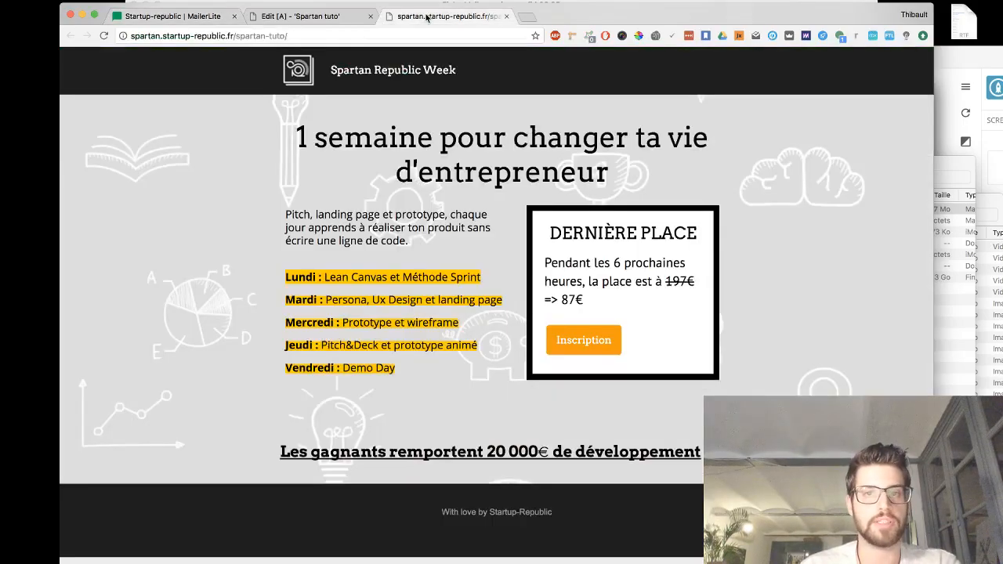
{"action": "left_click", "coordinate": [322, 15]}
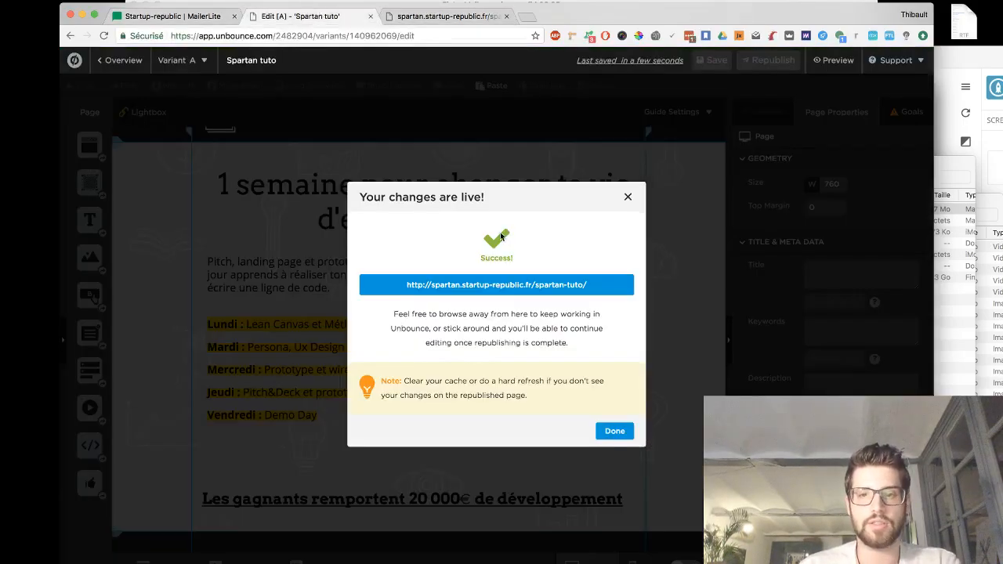
{"action": "left_click", "coordinate": [625, 199]}
{"action": "double_click", "coordinate": [578, 325]}
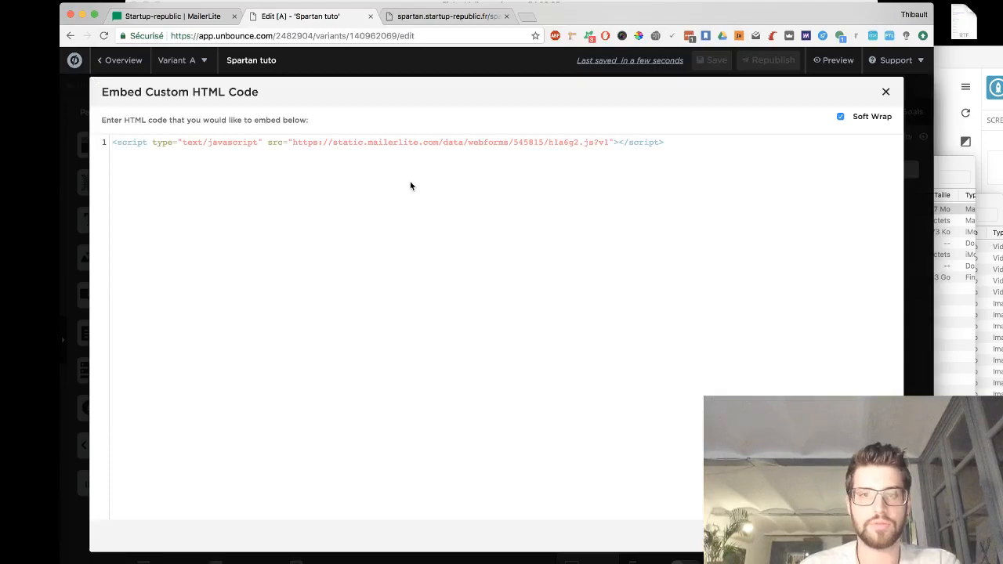
{"action": "key", "text": "ctrl+a"}
{"action": "key", "text": "ctrl+v"}
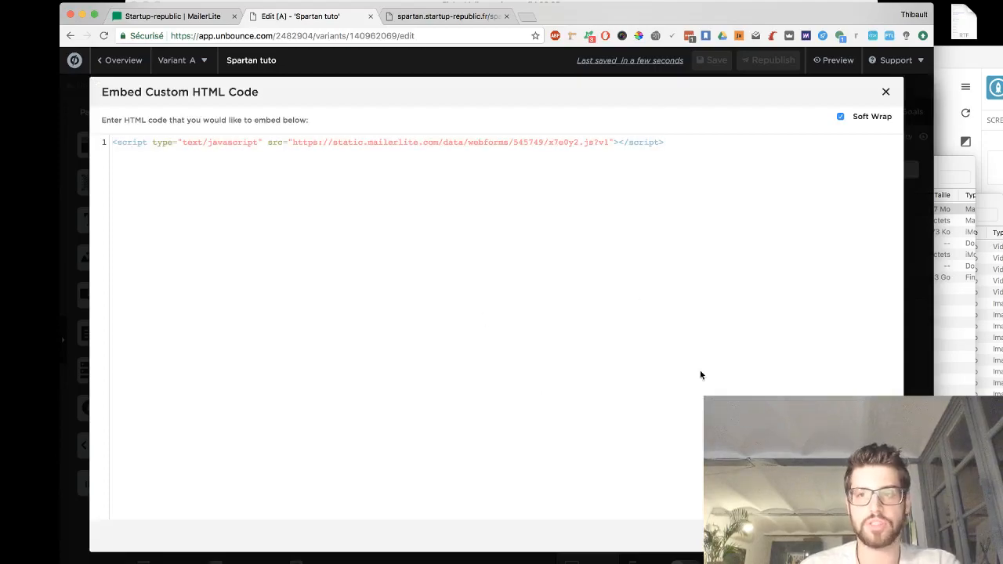
{"action": "left_click", "coordinate": [862, 536]}
- Republish the Spartan tuto page and open the live page
{"action": "left_click", "coordinate": [705, 64]}
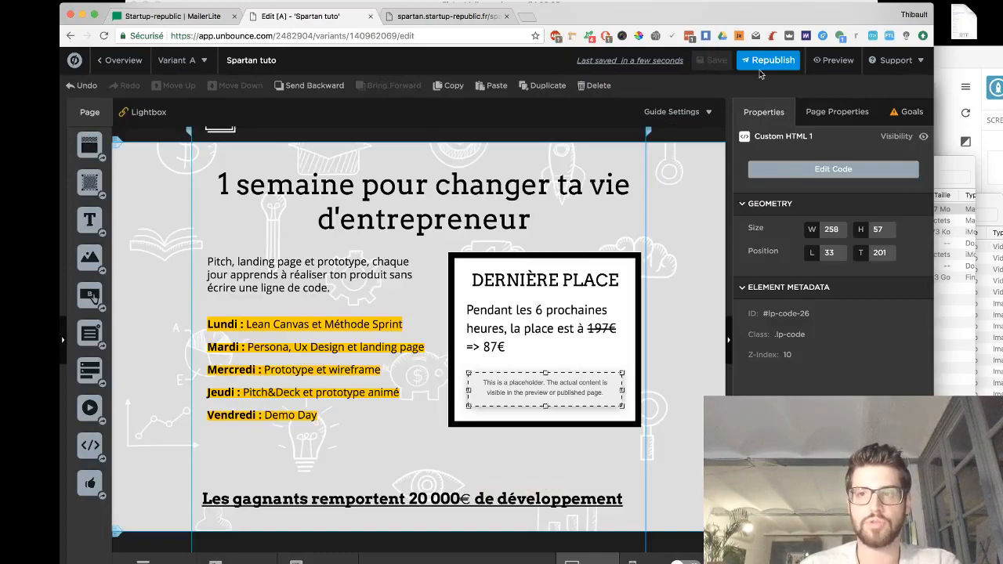
{"action": "left_click", "coordinate": [762, 66]}
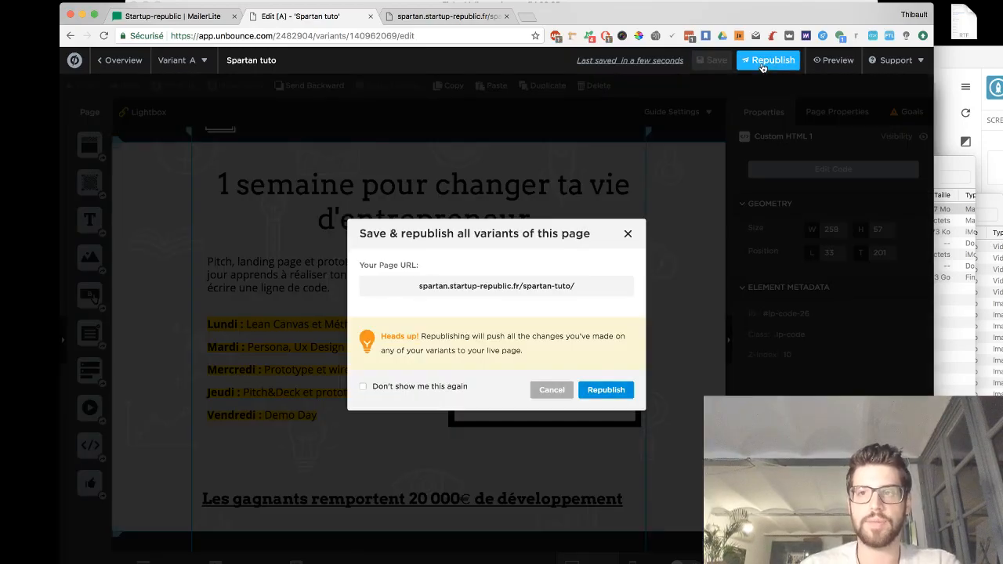
{"action": "left_click", "coordinate": [603, 384]}
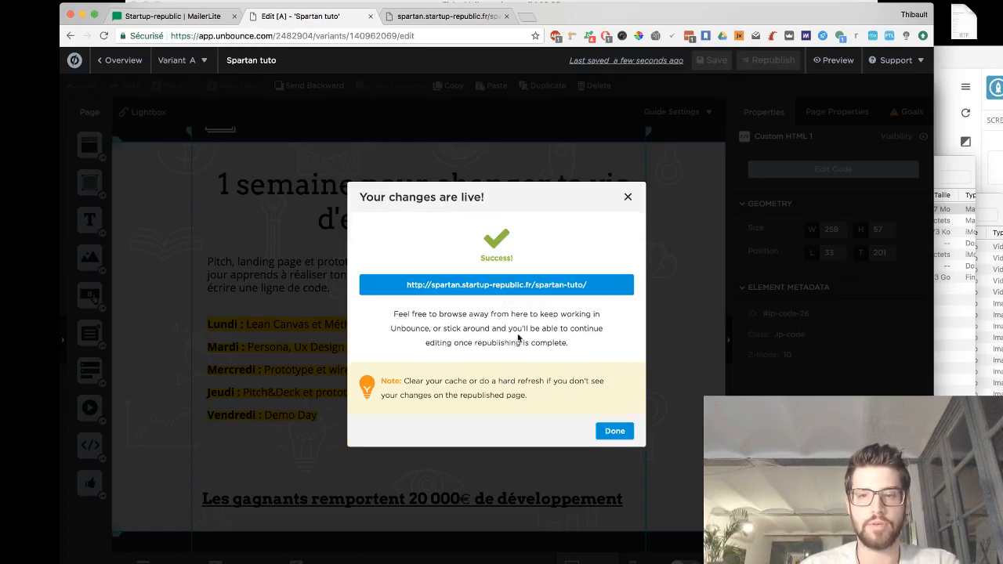
{"action": "left_click", "coordinate": [519, 286]}
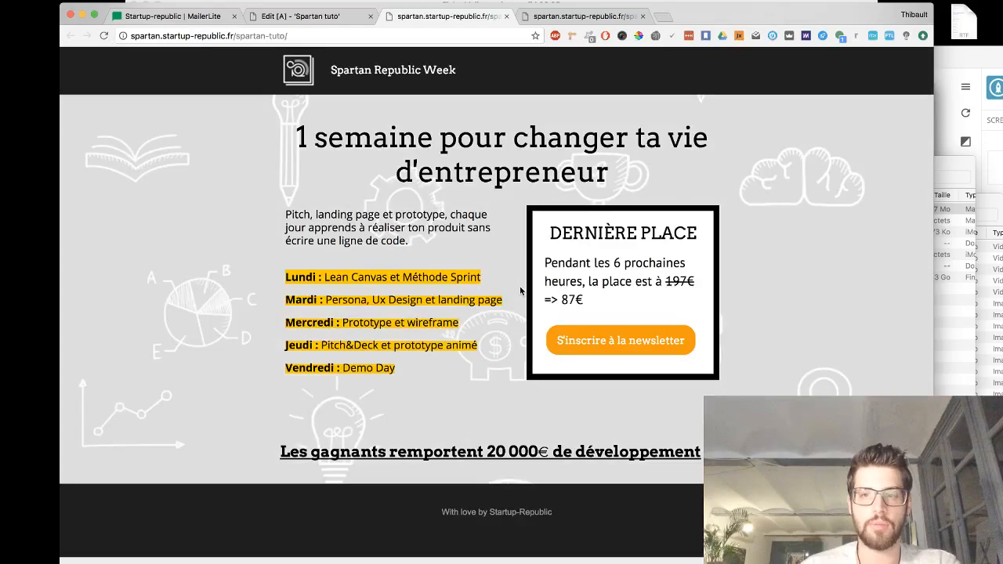
- Test the live newsletter pop-up by entering a name, an e-mail address and Marseille as City, accepting the policy and submitting
{"action": "left_click", "coordinate": [657, 343]}
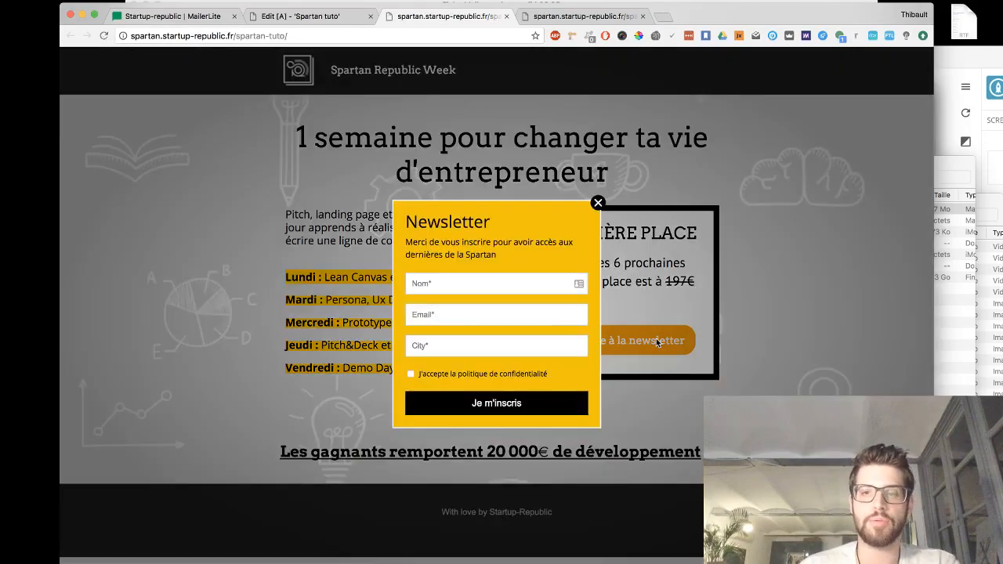
{"action": "left_click", "coordinate": [470, 285]}
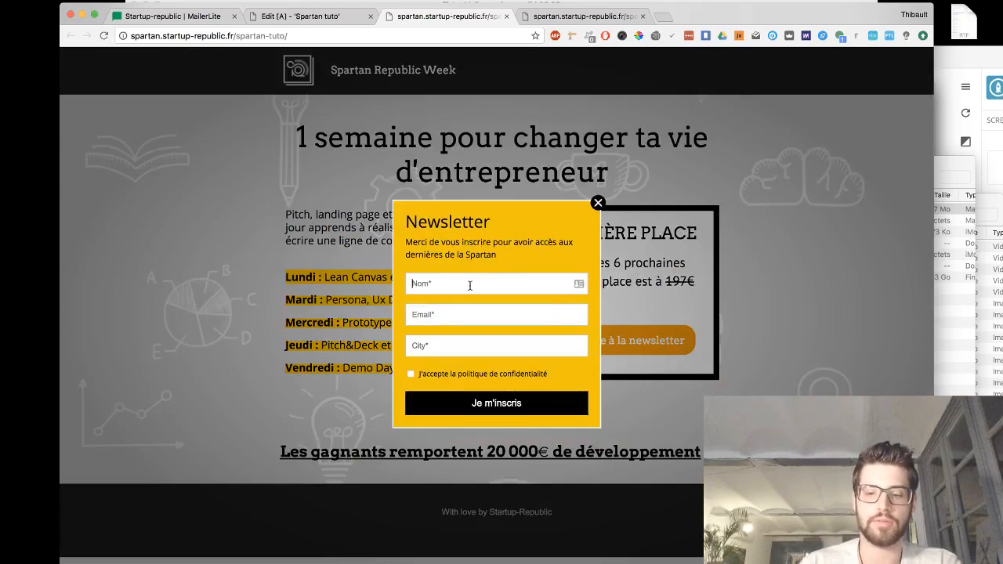
{"action": "type", "text": "marty"}
{"action": "key", "text": "Tab"}
{"action": "type", "text": "thibo"}
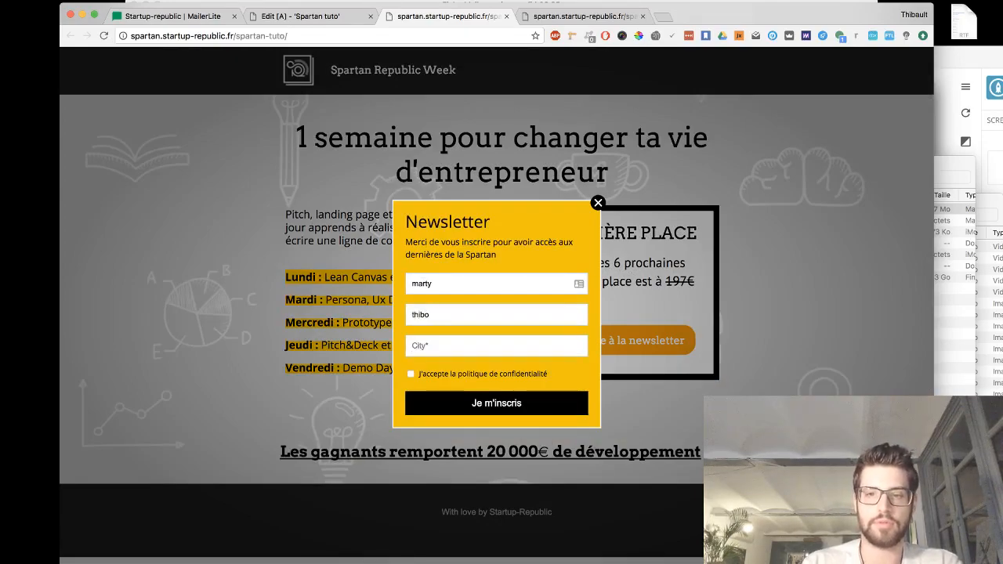
{"action": "key", "text": "Down"}
{"action": "key", "text": "Return"}
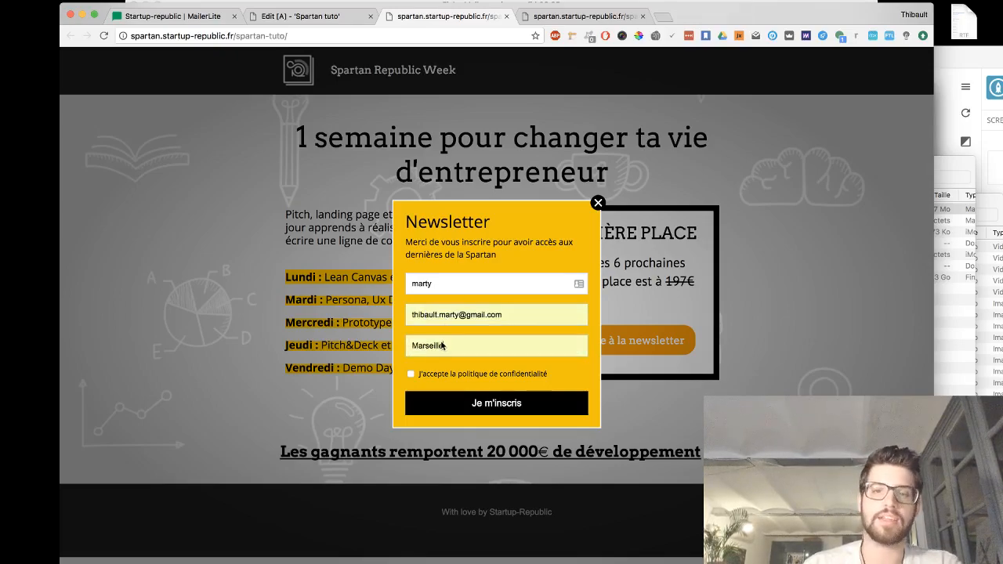
{"action": "left_click", "coordinate": [410, 375]}
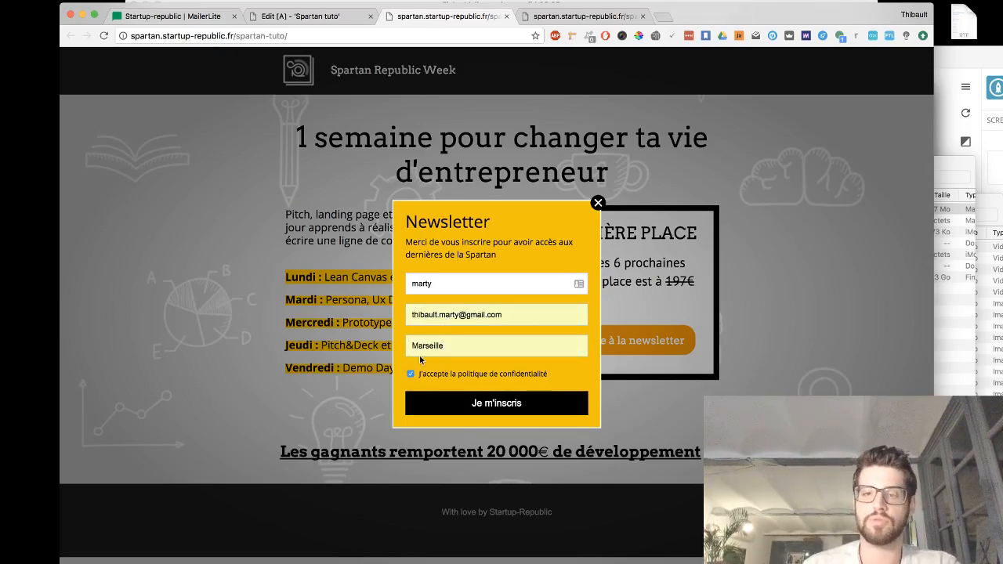
{"action": "left_click", "coordinate": [495, 409]}
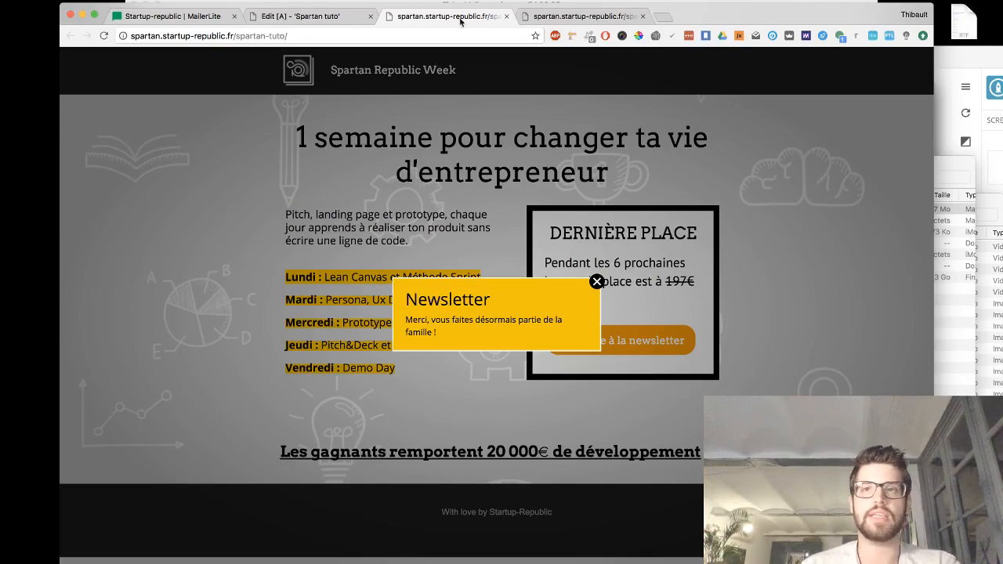
- Open Gmail in a new tab and go to the inbox
{"action": "left_click", "coordinate": [665, 18]}
{"action": "type", "text": "gmai"}
{"action": "key", "text": "Return"}
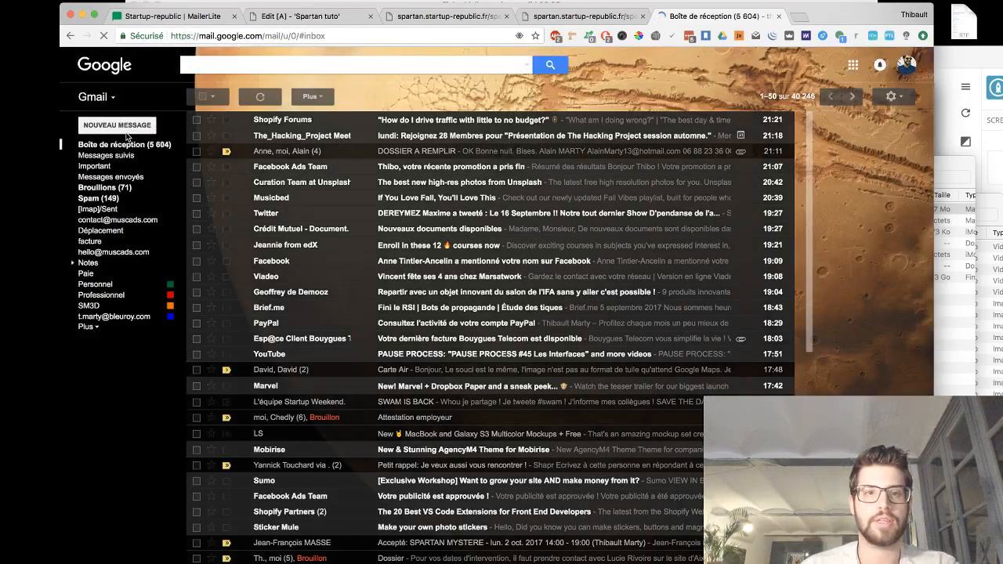
{"action": "left_click", "coordinate": [120, 146]}
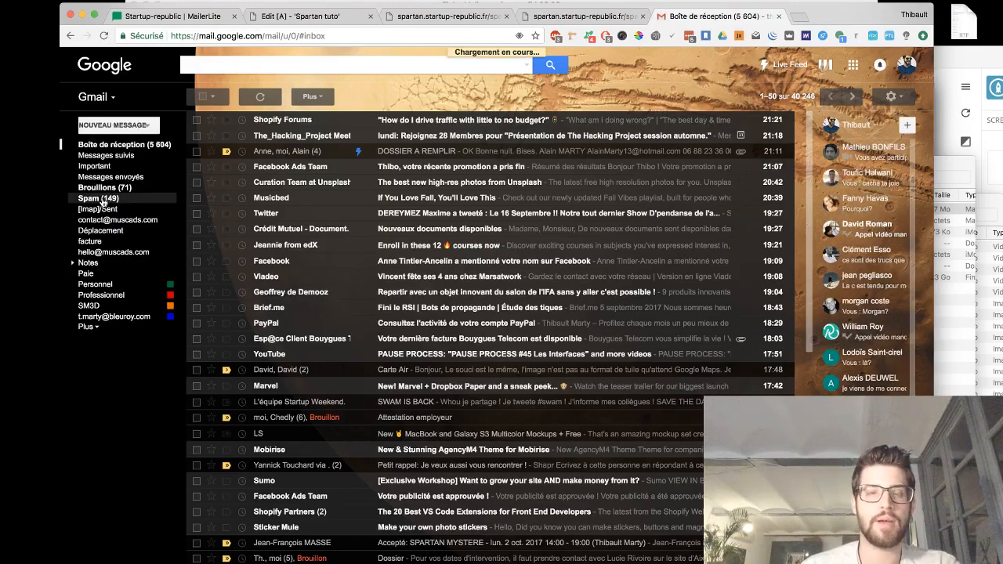
- Check the Spam folder and inbox, and look over the live page and Unbounce editor tabs
{"action": "left_click", "coordinate": [103, 200]}
{"action": "left_click", "coordinate": [126, 146]}
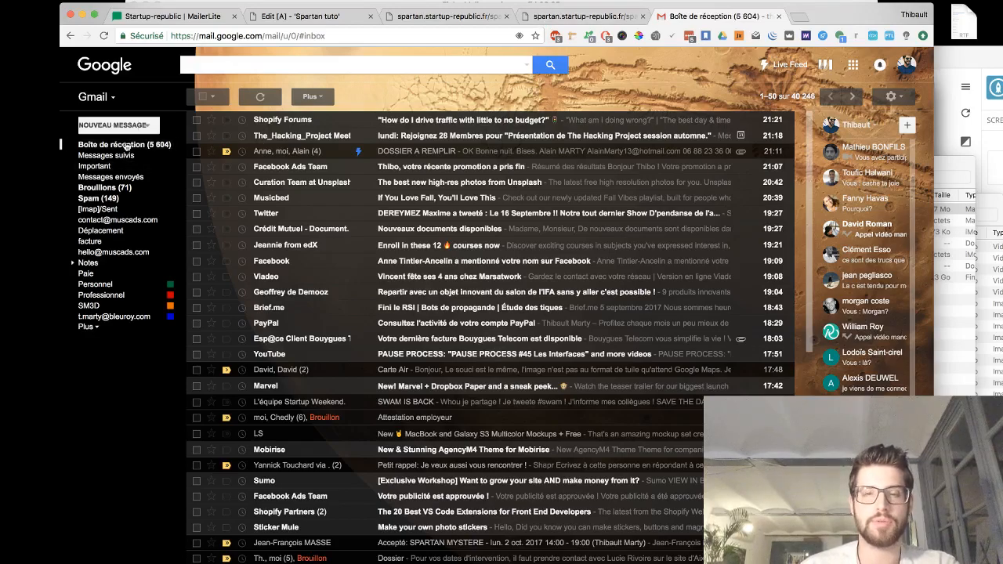
{"action": "left_click", "coordinate": [562, 14]}
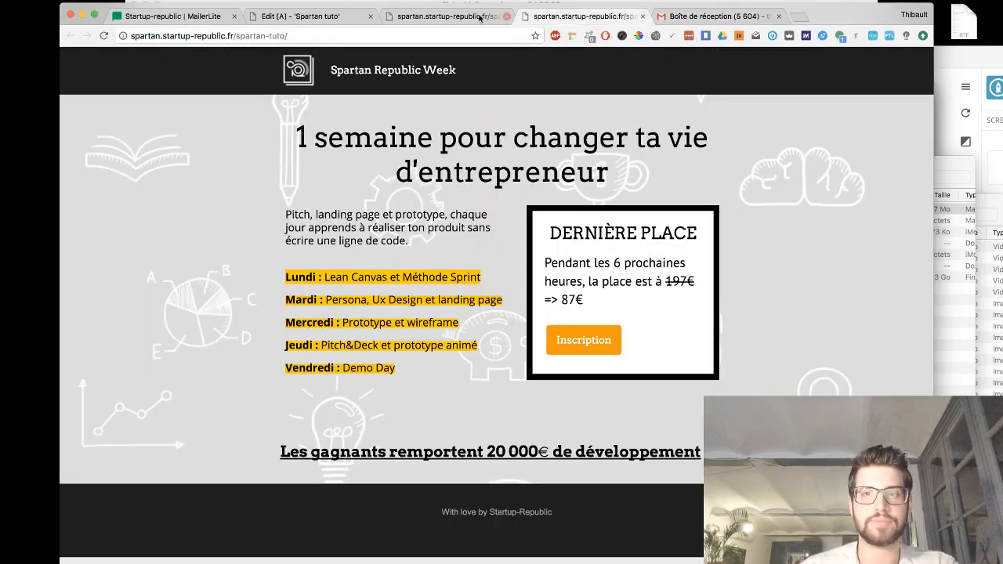
{"action": "left_click", "coordinate": [462, 17]}
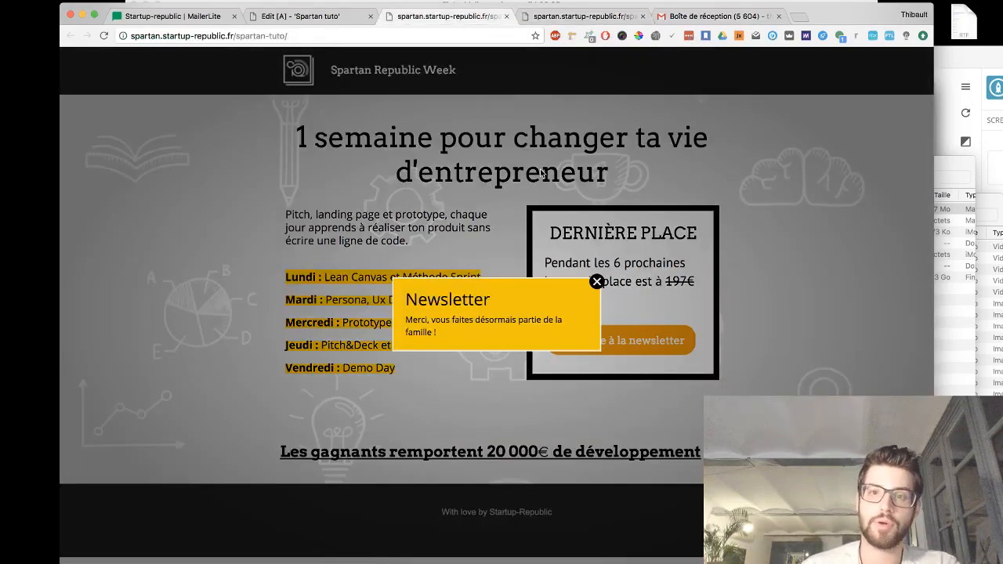
{"action": "left_click", "coordinate": [275, 17]}
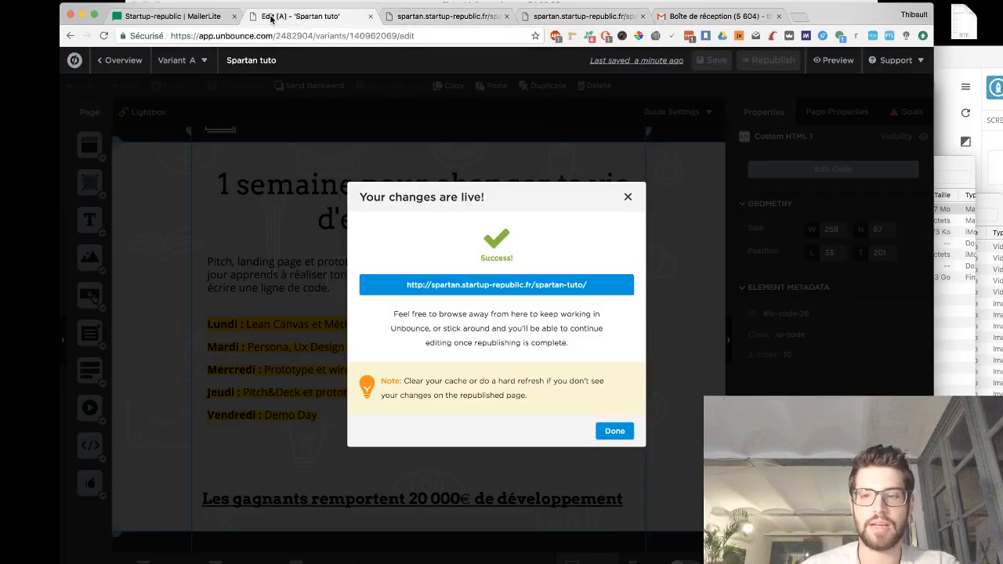
{"action": "left_click", "coordinate": [476, 16]}
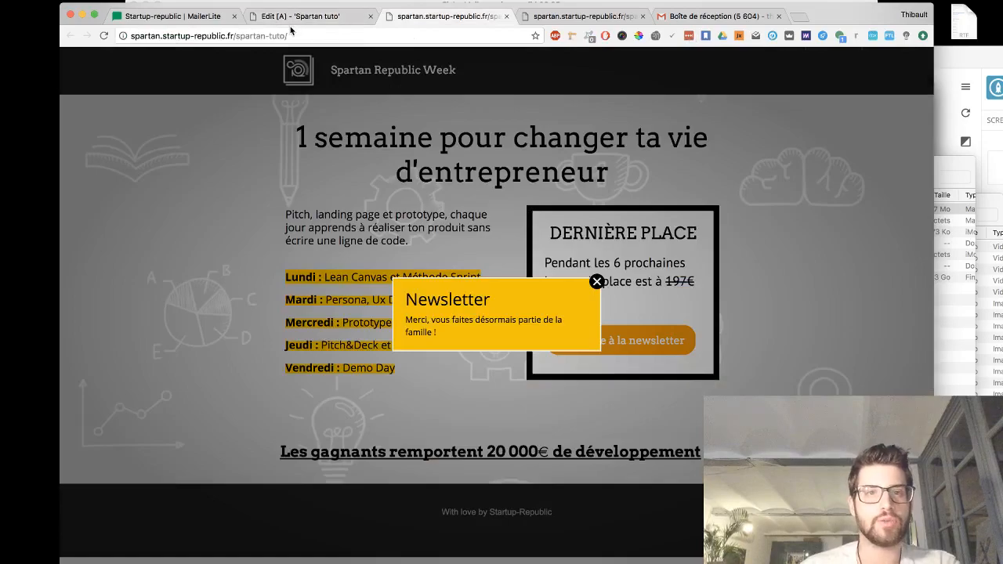
- Inspect the pop-up form's fields and subscriber groups in the MailerLite form editor
{"action": "left_click", "coordinate": [293, 21]}
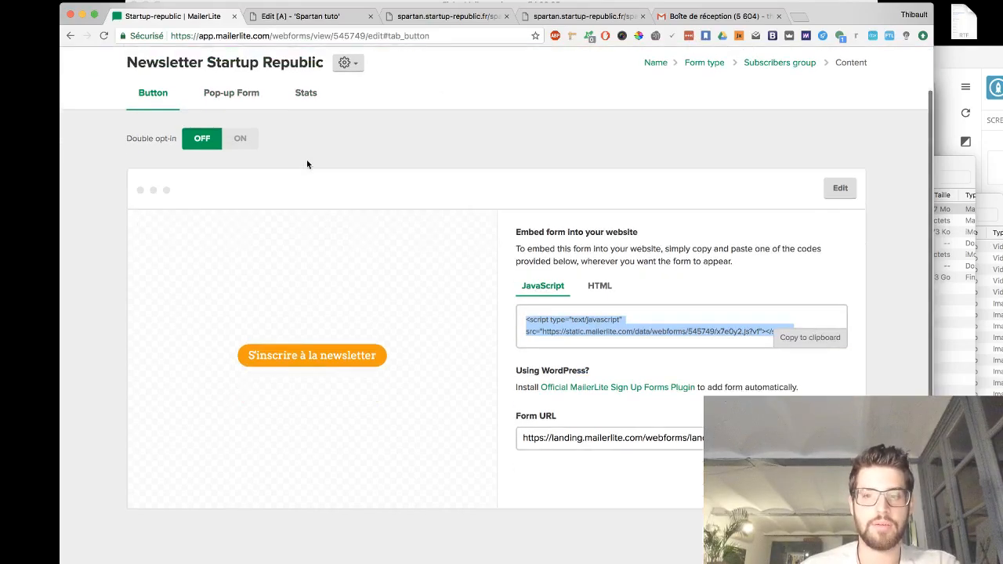
{"action": "scroll", "coordinate": [306, 160], "scroll_direction": "down", "scroll_amount": 1}
{"action": "scroll", "coordinate": [307, 164], "scroll_direction": "up", "scroll_amount": 1}
{"action": "left_click", "coordinate": [237, 140]}
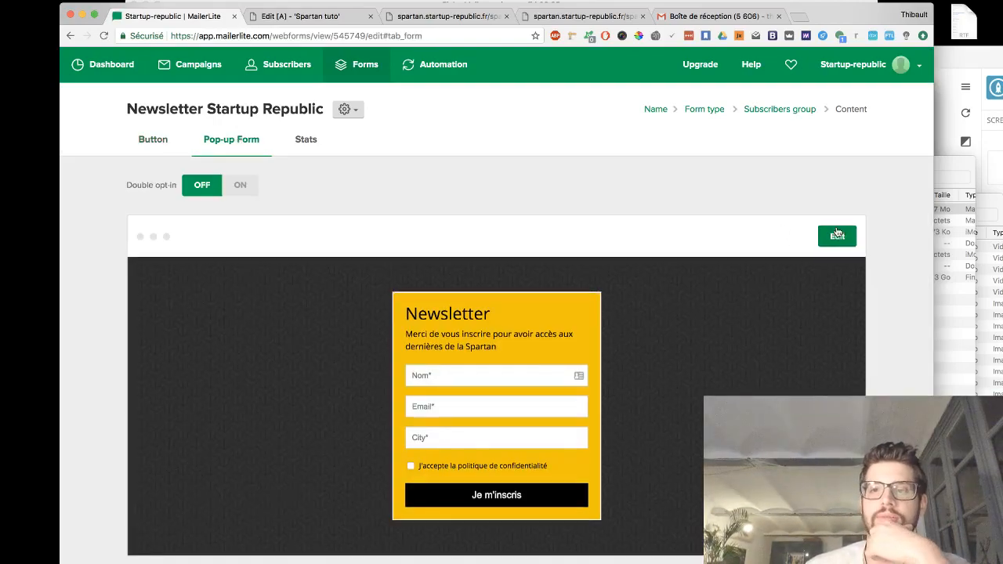
{"action": "left_click", "coordinate": [836, 234]}
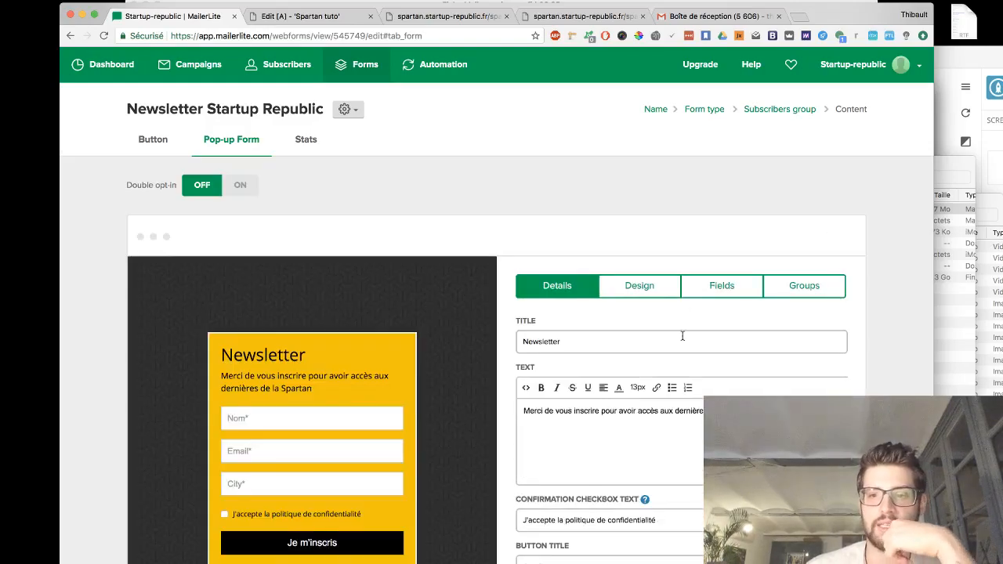
{"action": "scroll", "coordinate": [682, 335], "scroll_direction": "down", "scroll_amount": 3}
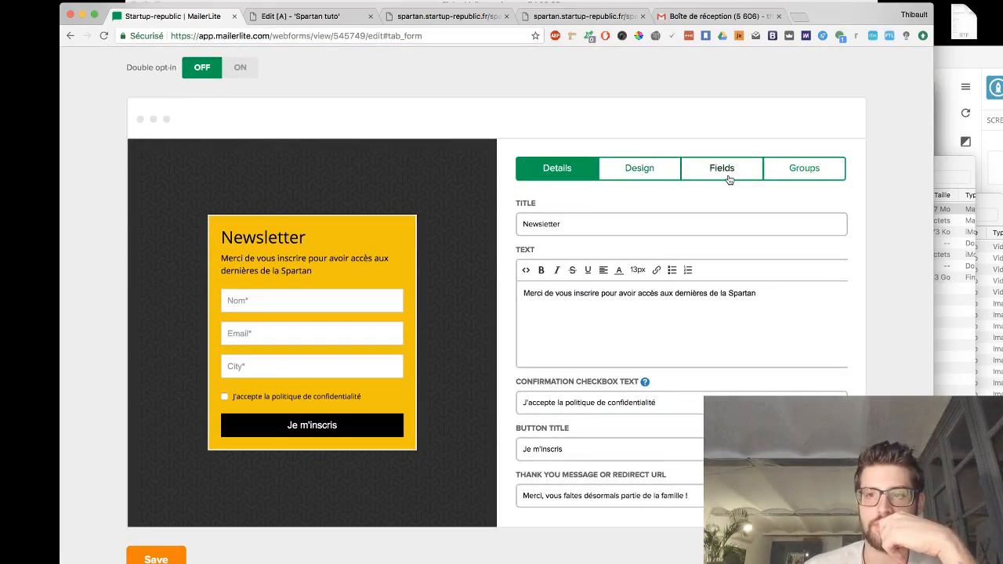
{"action": "left_click", "coordinate": [809, 171]}
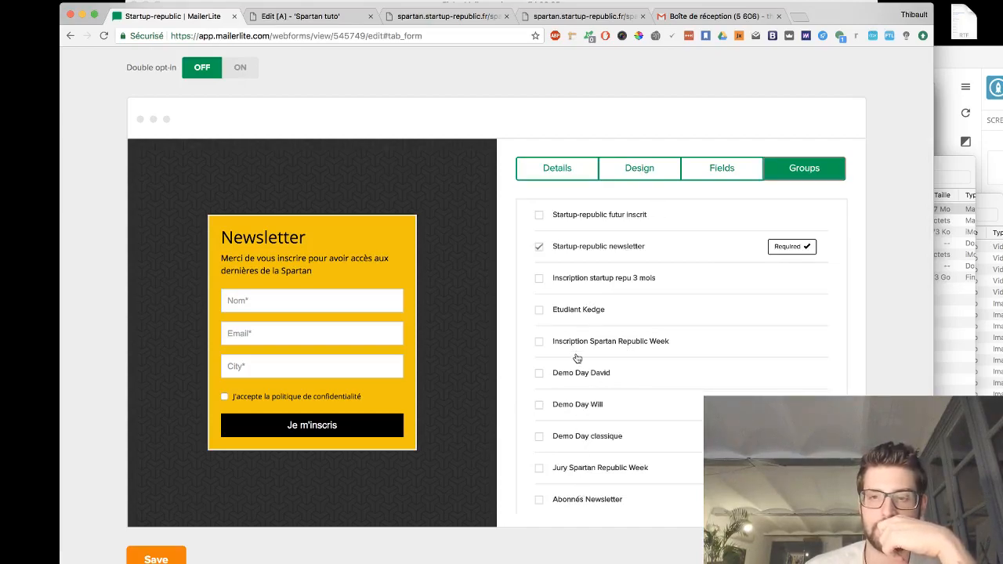
- Load the MailerLite website in the Unbounce editor tab
{"action": "left_click", "coordinate": [302, 15]}
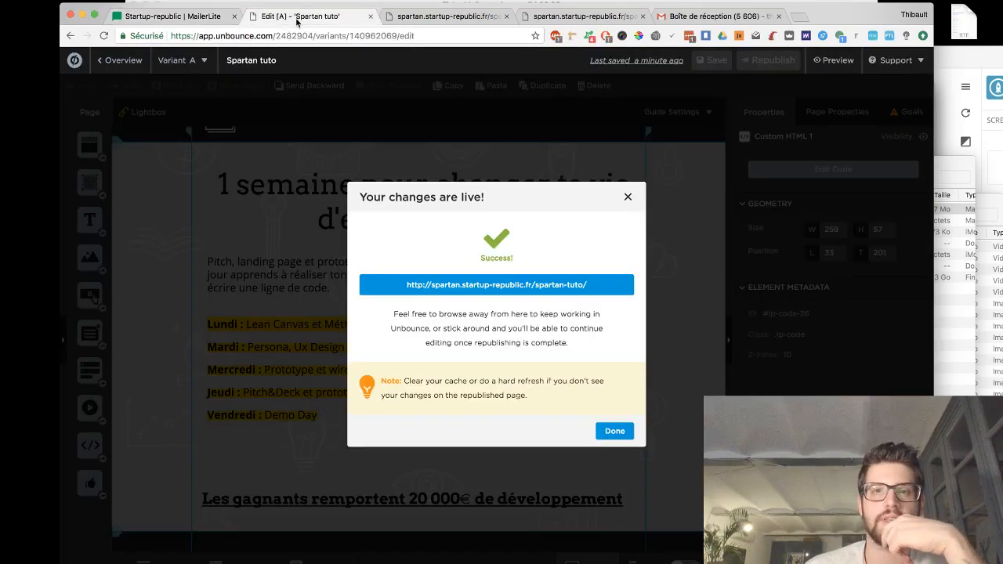
{"action": "left_click", "coordinate": [297, 36]}
{"action": "type", "text": "mailerlite"}
{"action": "key", "text": "Return"}
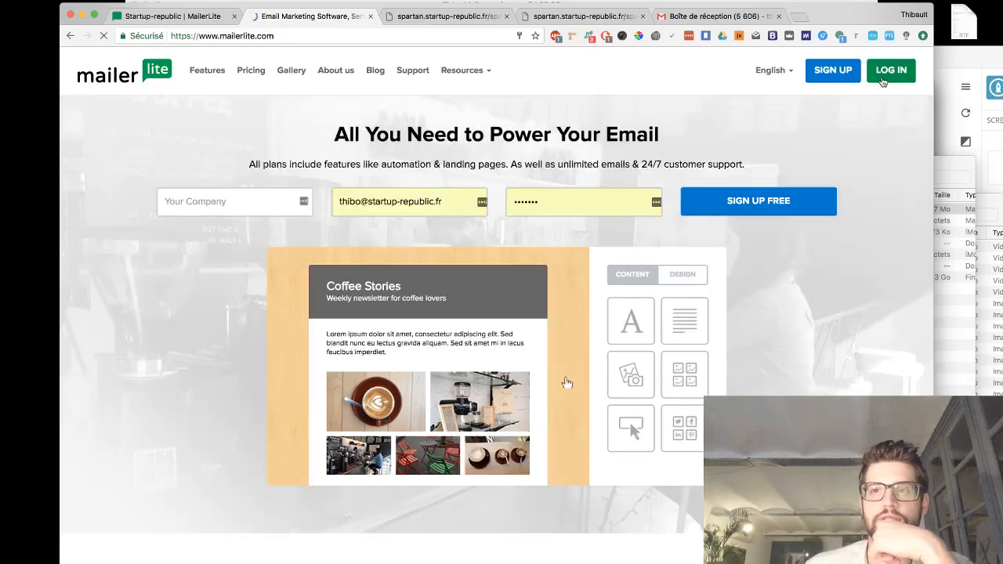
- Open and read the two new welcome emails in the Gmail inbox
{"action": "left_click", "coordinate": [711, 16]}
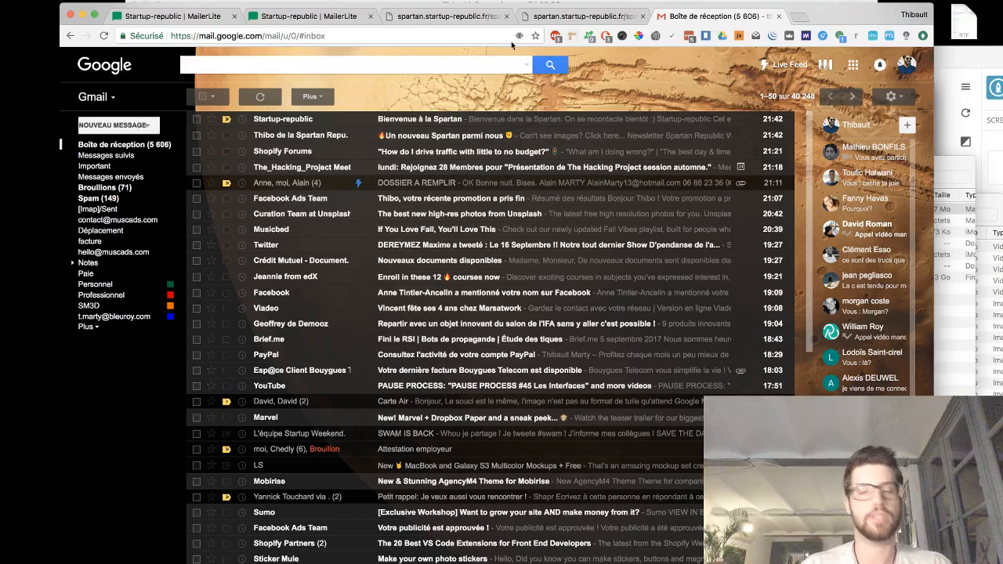
{"action": "left_click", "coordinate": [316, 139]}
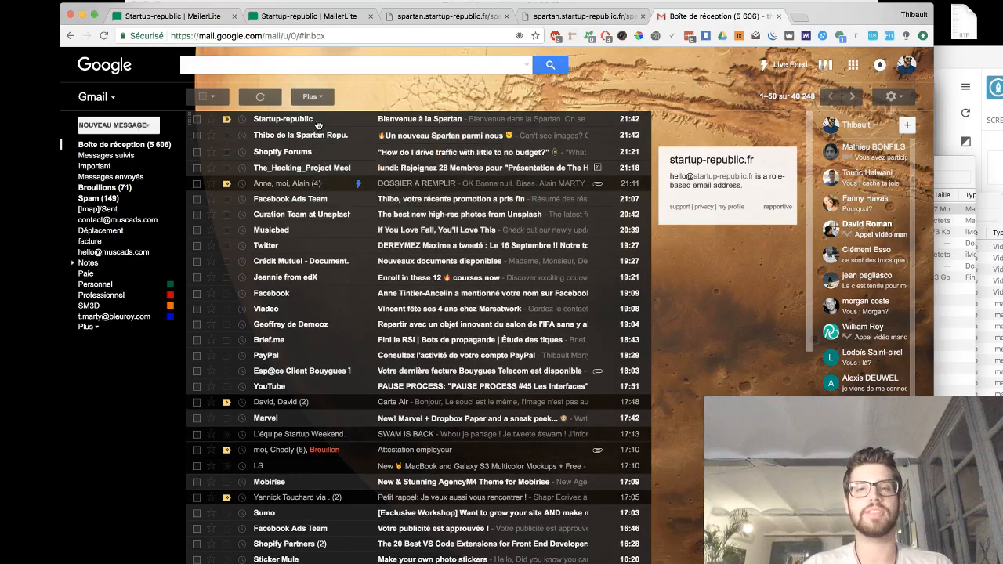
{"action": "left_click", "coordinate": [319, 127]}
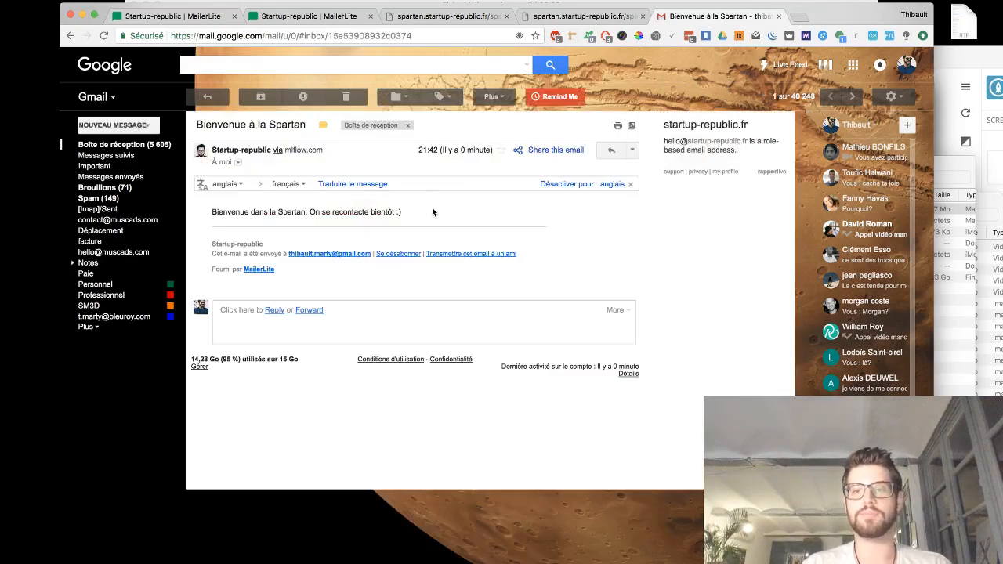
{"action": "left_click_drag", "start_coordinate": [432, 211], "coordinate": [215, 209]}
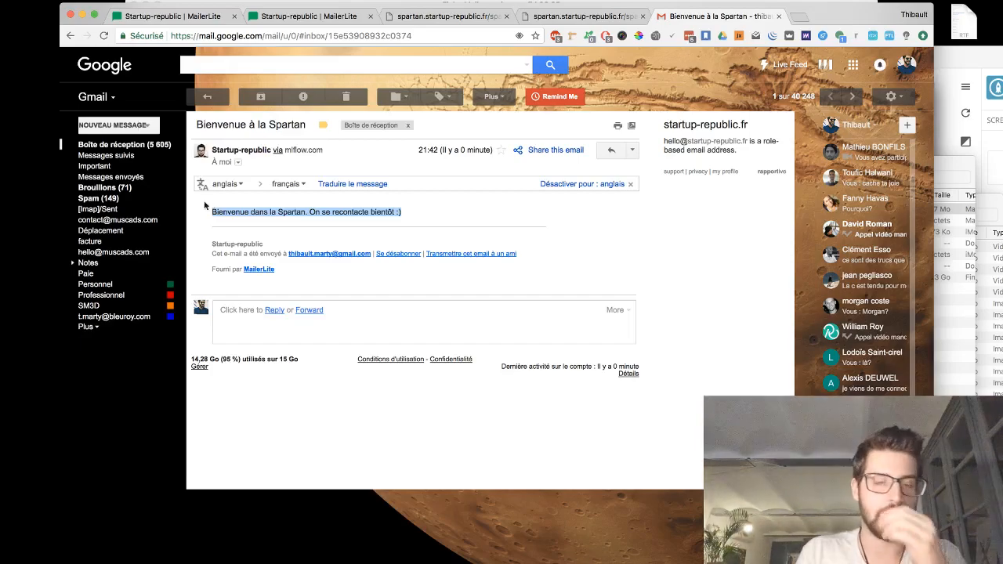
{"action": "left_click", "coordinate": [70, 36]}
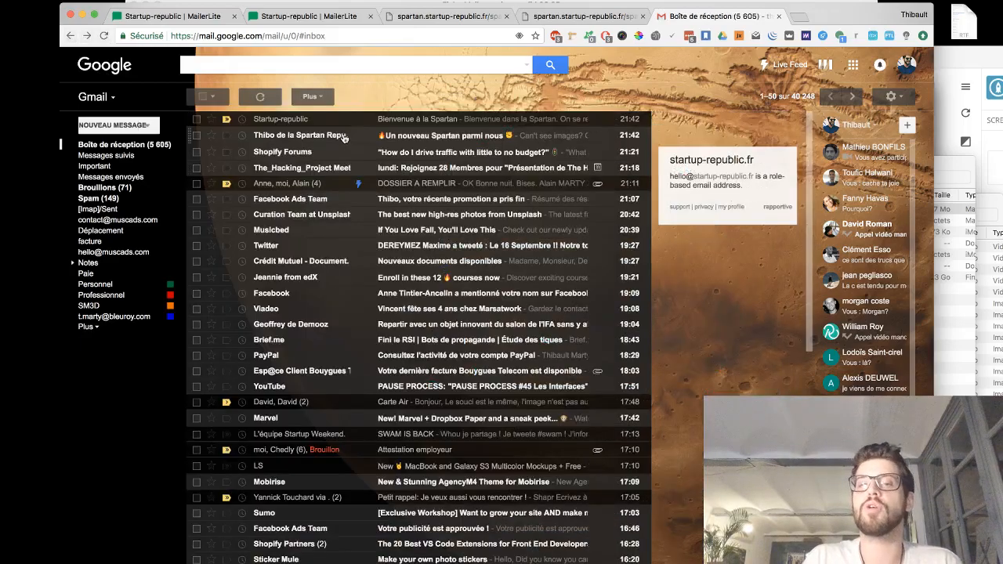
{"action": "left_click", "coordinate": [343, 136]}
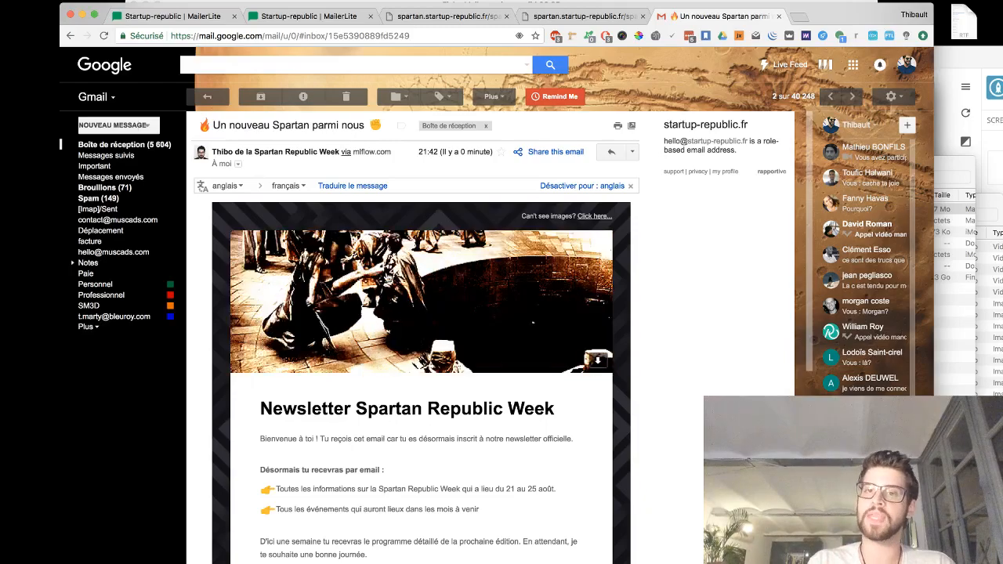
{"action": "scroll", "coordinate": [234, 326], "scroll_direction": "down", "scroll_amount": 3}
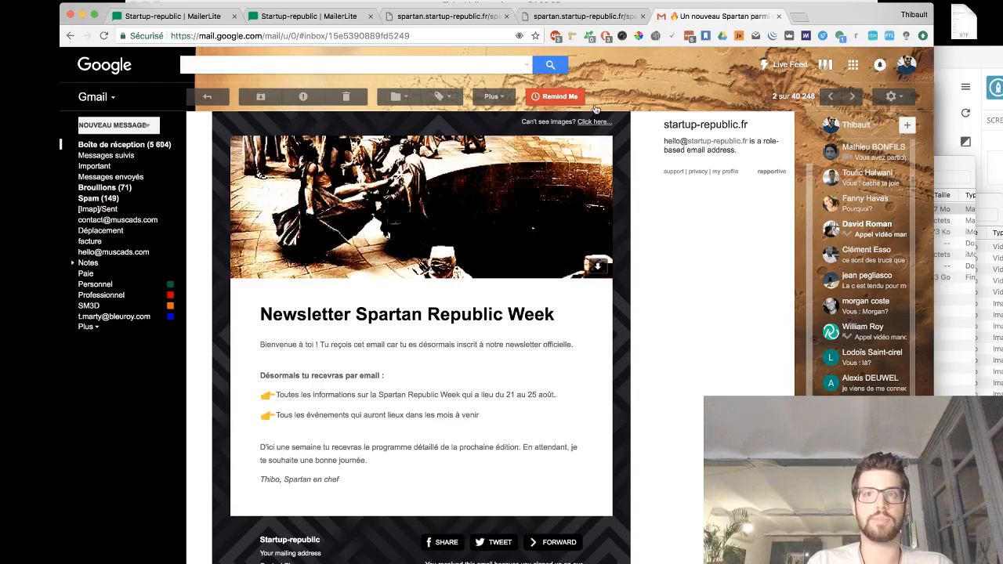
- Close the outdated copy of the live page and reload the remaining live page tab
{"action": "left_click", "coordinate": [579, 16]}
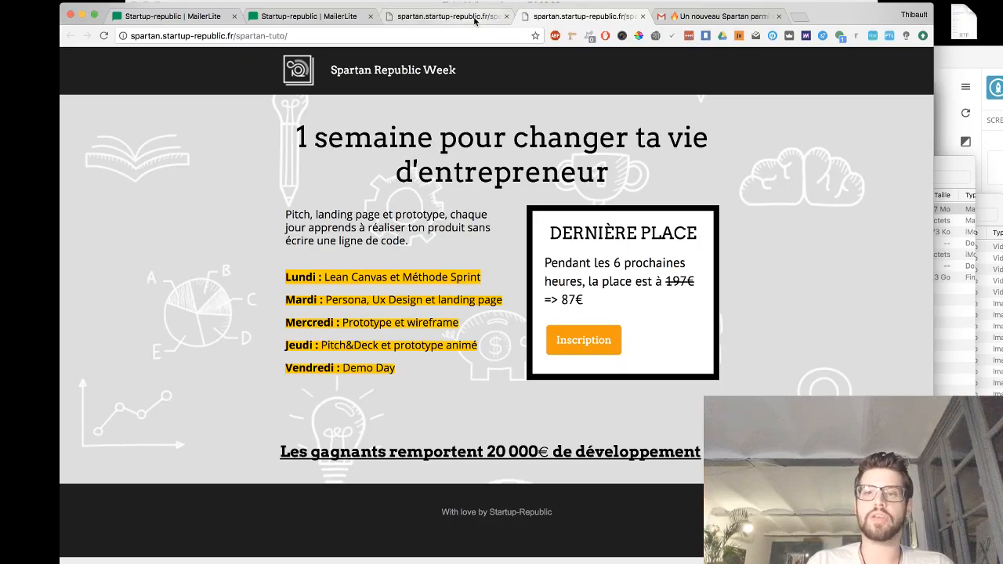
{"action": "left_click", "coordinate": [572, 339]}
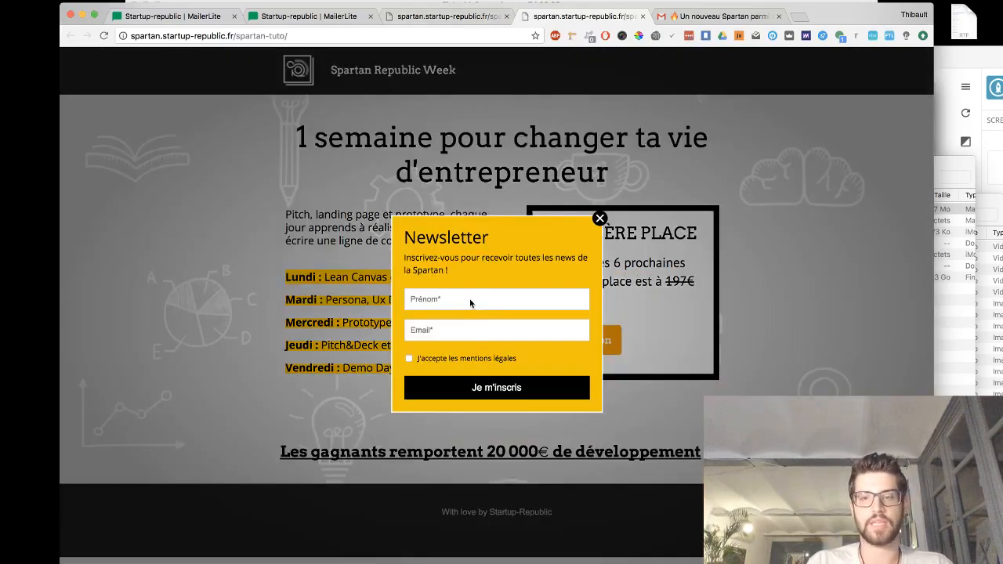
{"action": "left_click", "coordinate": [599, 219]}
{"action": "left_click", "coordinate": [642, 17]}
{"action": "left_click", "coordinate": [643, 16]}
{"action": "left_click", "coordinate": [468, 16]}
{"action": "key", "text": "super+r"}
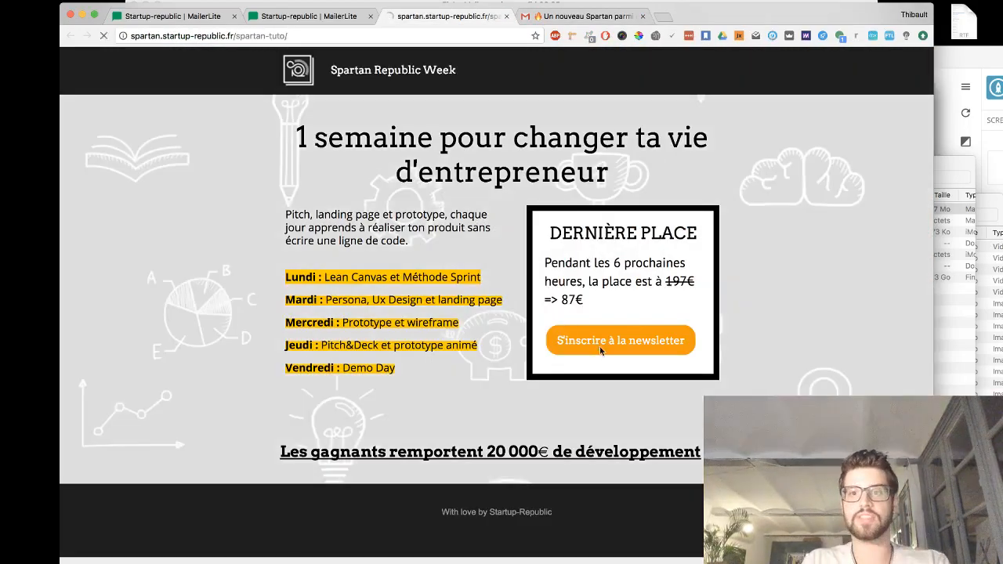
- Submit the newsletter pop-up again with a name, an aliased e-mail address and marseille as City
{"action": "left_click", "coordinate": [600, 348]}
{"action": "left_click", "coordinate": [458, 283]}
{"action": "type", "text": "thibo"}
{"action": "key", "text": "Tab"}
{"action": "key", "text": "Down"}
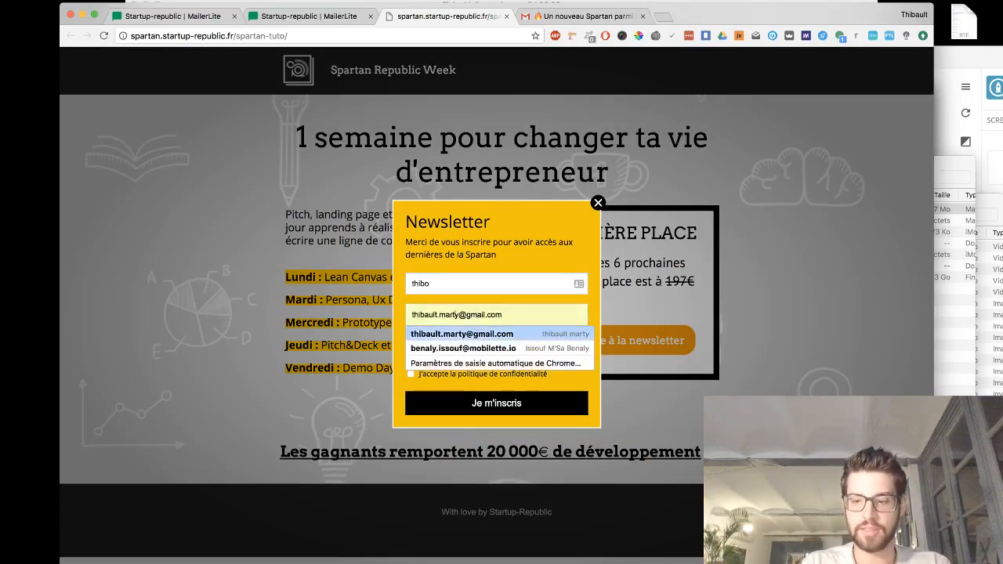
{"action": "key", "text": "Return"}
{"action": "left_click", "coordinate": [459, 314]}
{"action": "type", "text": "+thibo"}
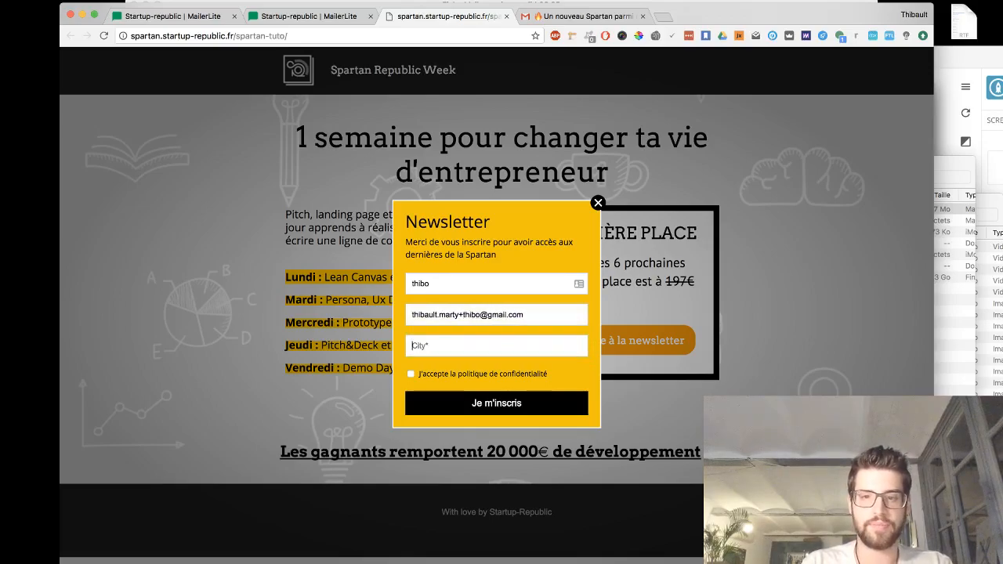
{"action": "type", "text": "marseille"}
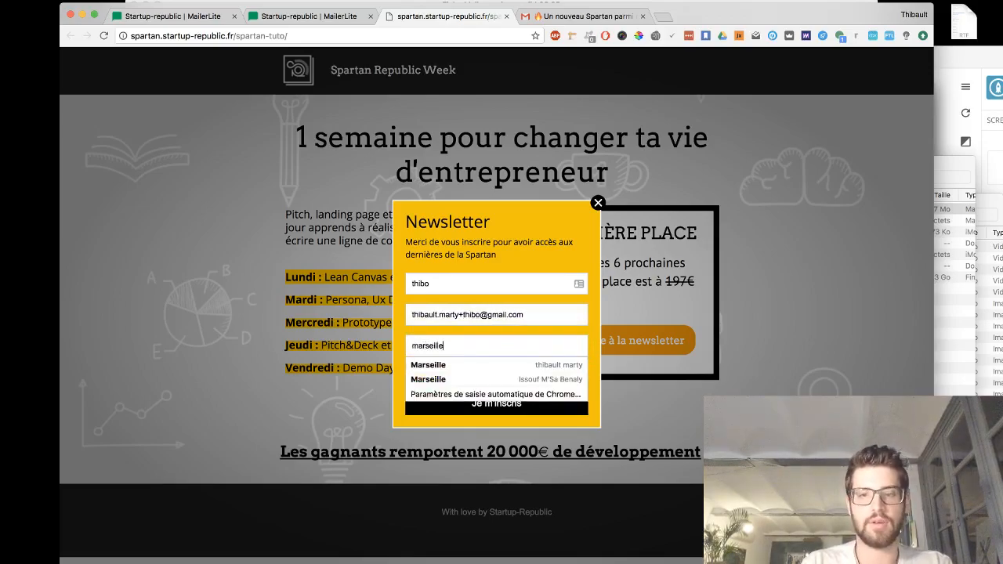
{"action": "left_click", "coordinate": [600, 292]}
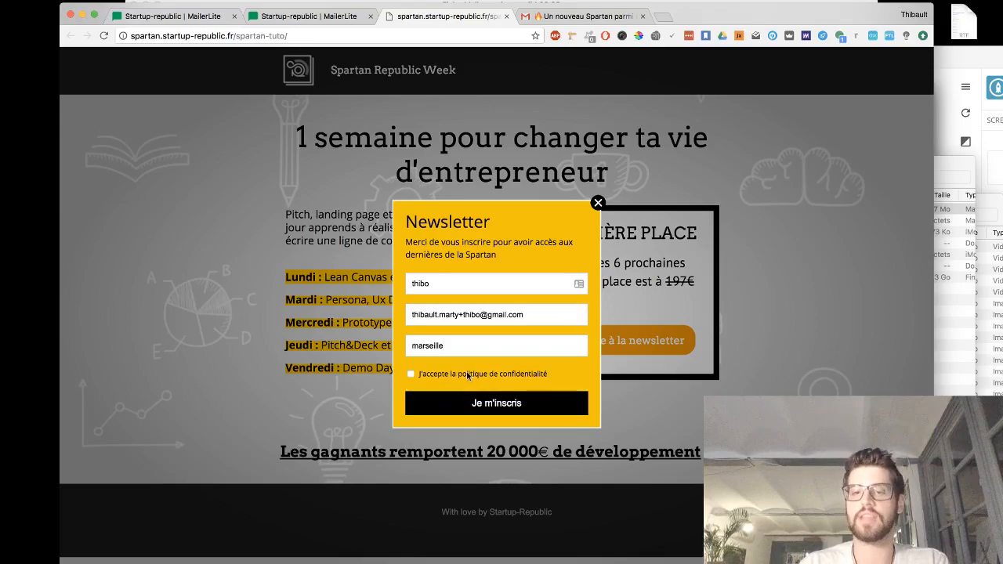
{"action": "left_click", "coordinate": [459, 402]}
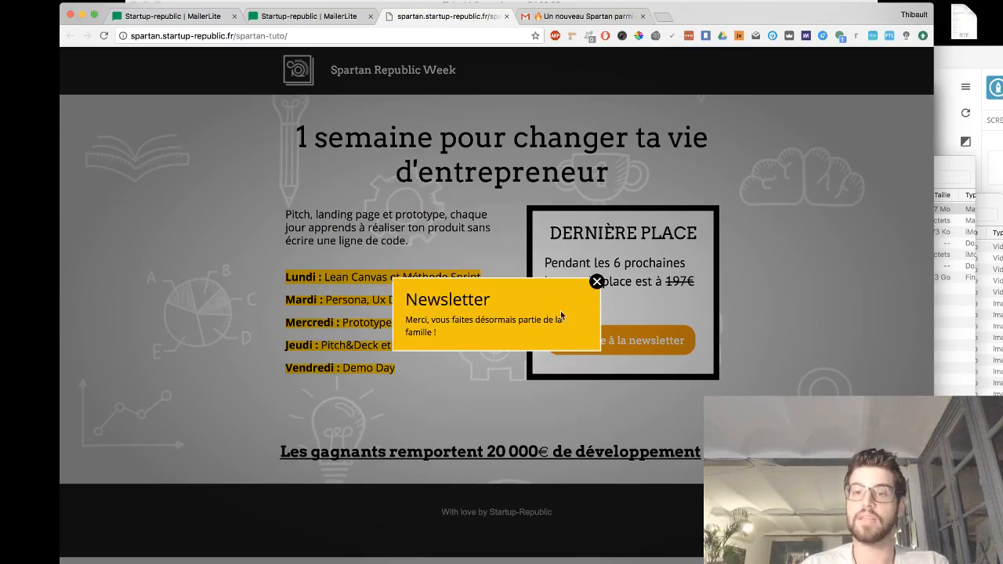
- Return to the Gmail inbox and open the newest welcome email thread
{"action": "left_click", "coordinate": [587, 16]}
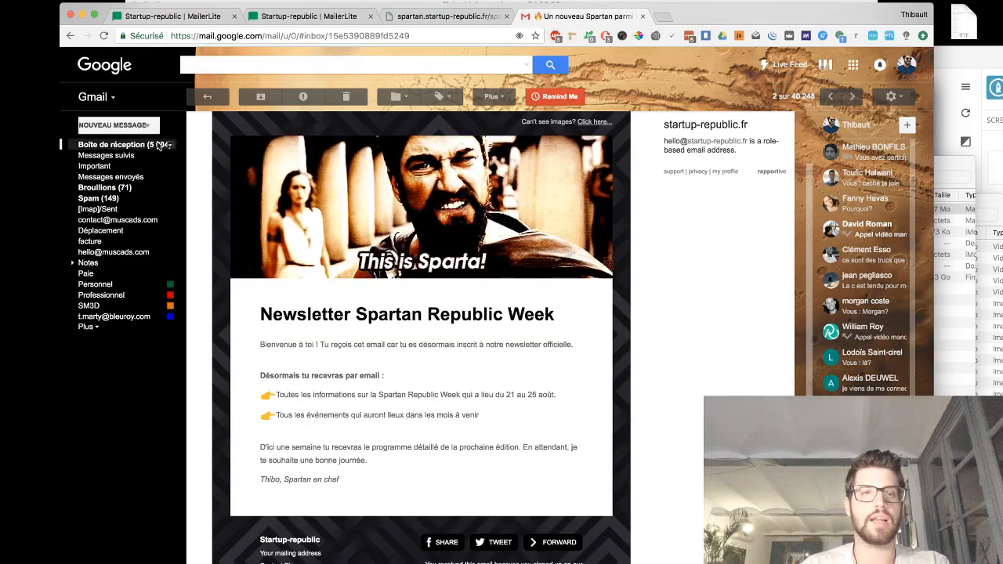
{"action": "left_click", "coordinate": [124, 145]}
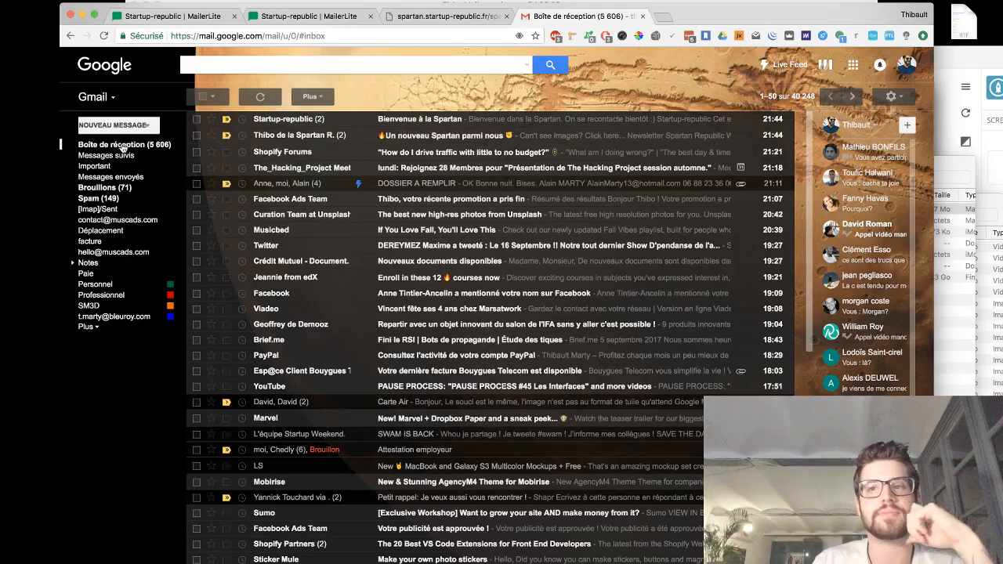
{"action": "left_click", "coordinate": [294, 118]}
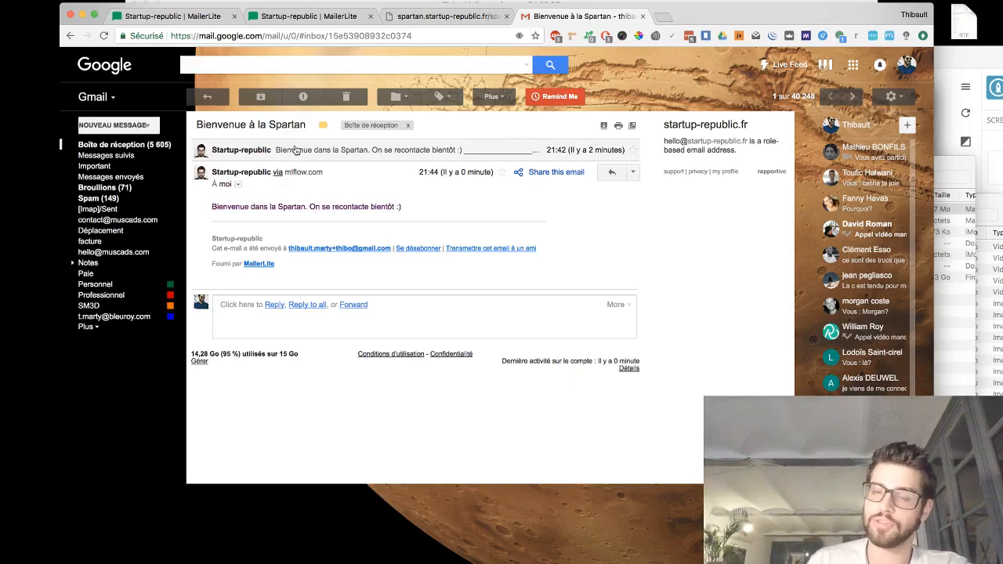
- Reopen the newsletter pop-up on the live page and fill in the name and a new aliased e-mail address
{"action": "left_click", "coordinate": [457, 16]}
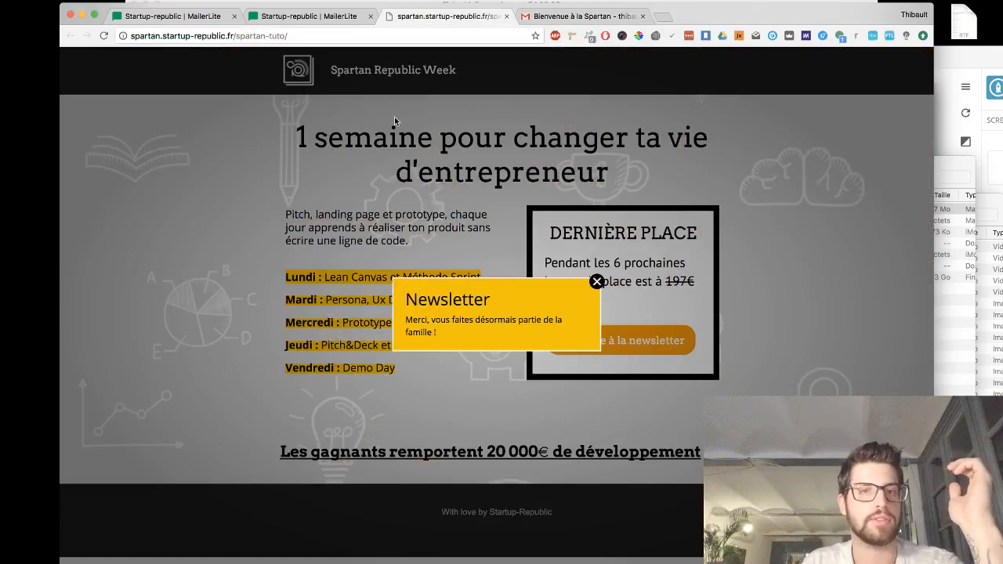
{"action": "left_click", "coordinate": [597, 282]}
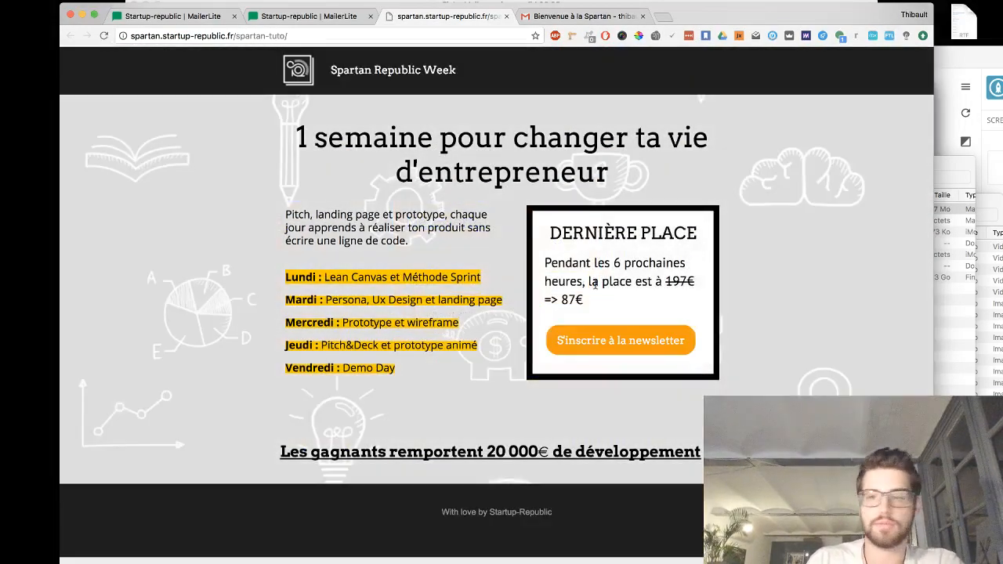
{"action": "left_click", "coordinate": [631, 345]}
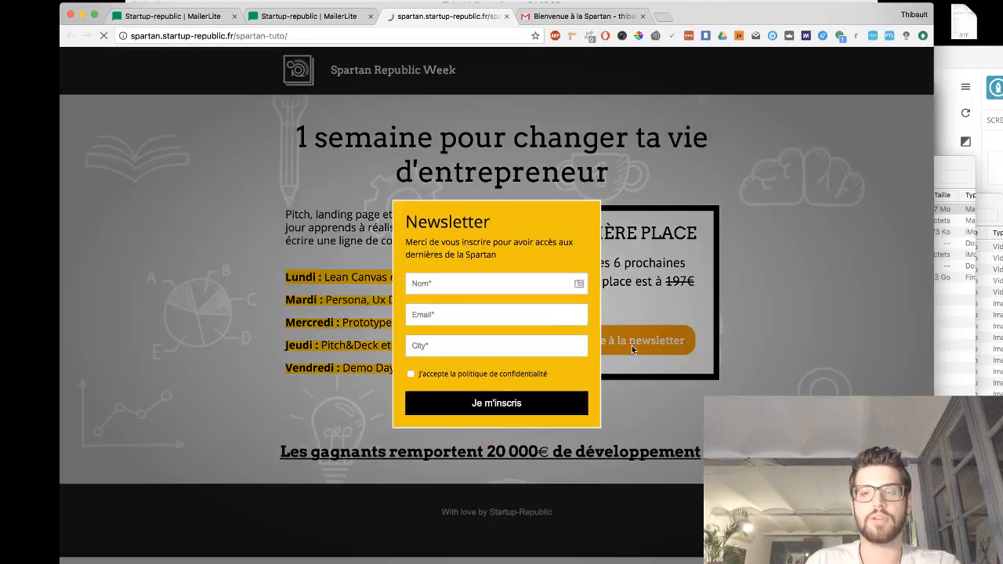
{"action": "left_click", "coordinate": [527, 282]}
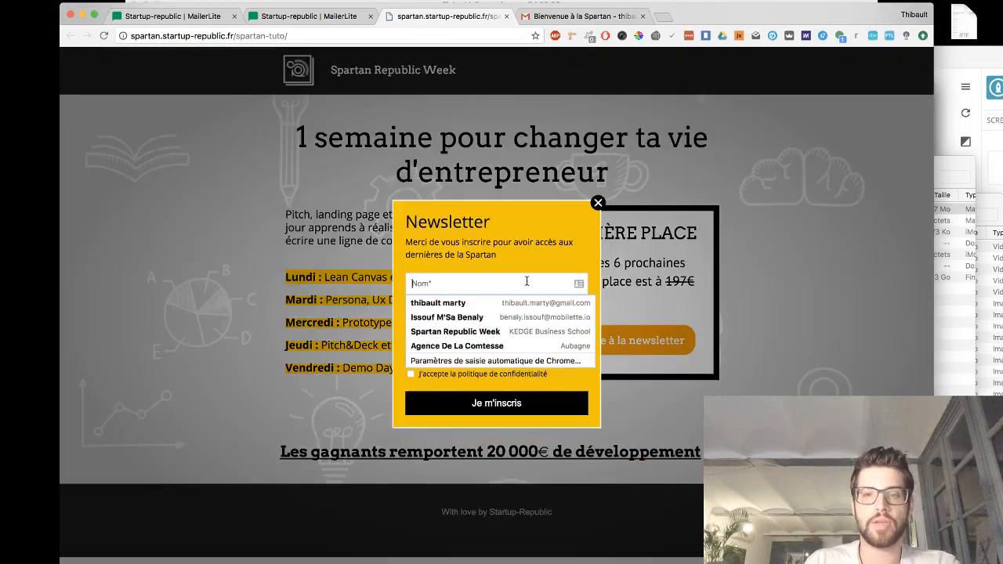
{"action": "left_click", "coordinate": [471, 307]}
{"action": "left_click", "coordinate": [456, 317]}
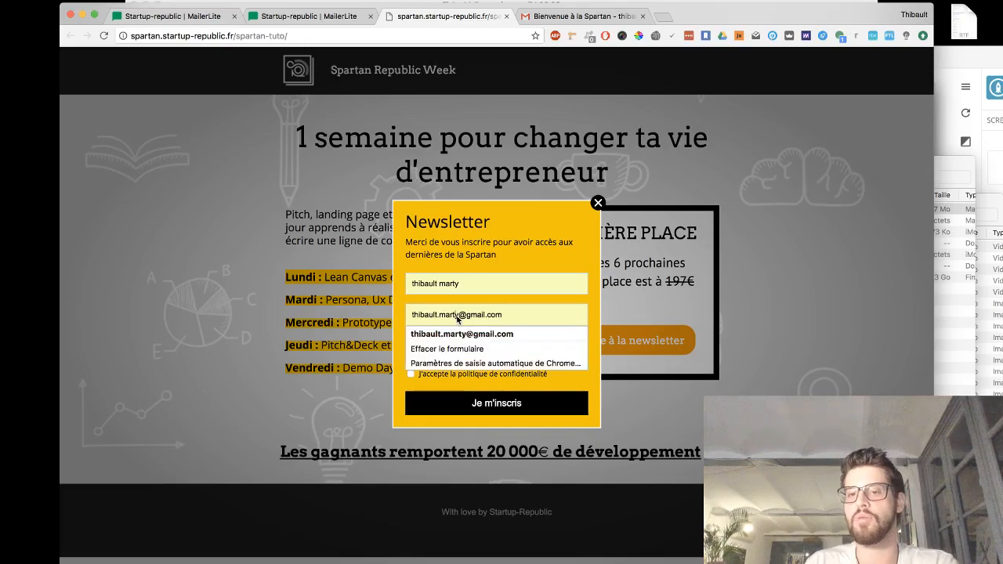
{"action": "type", "text": "+"}
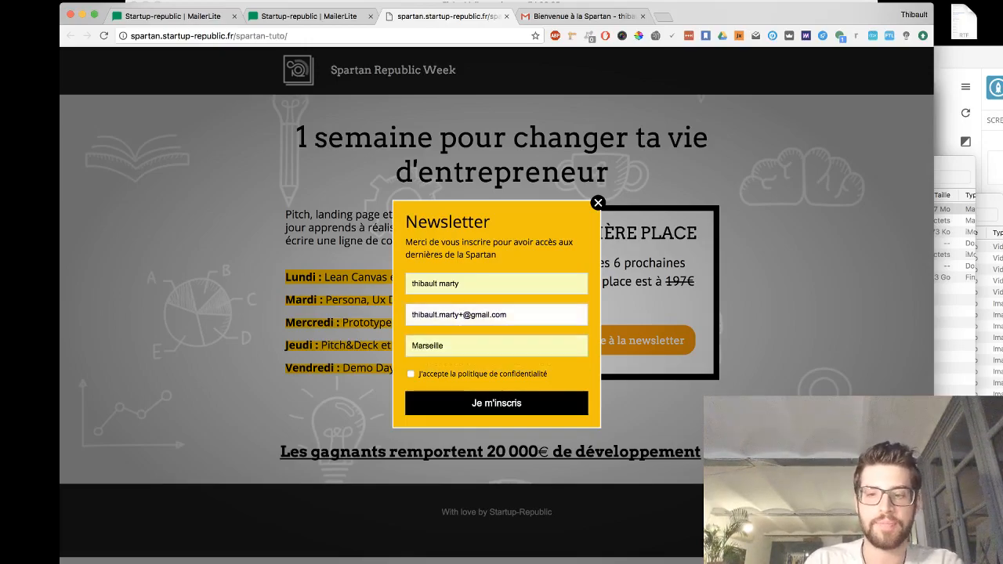
{"action": "type", "text": "jfjf"}
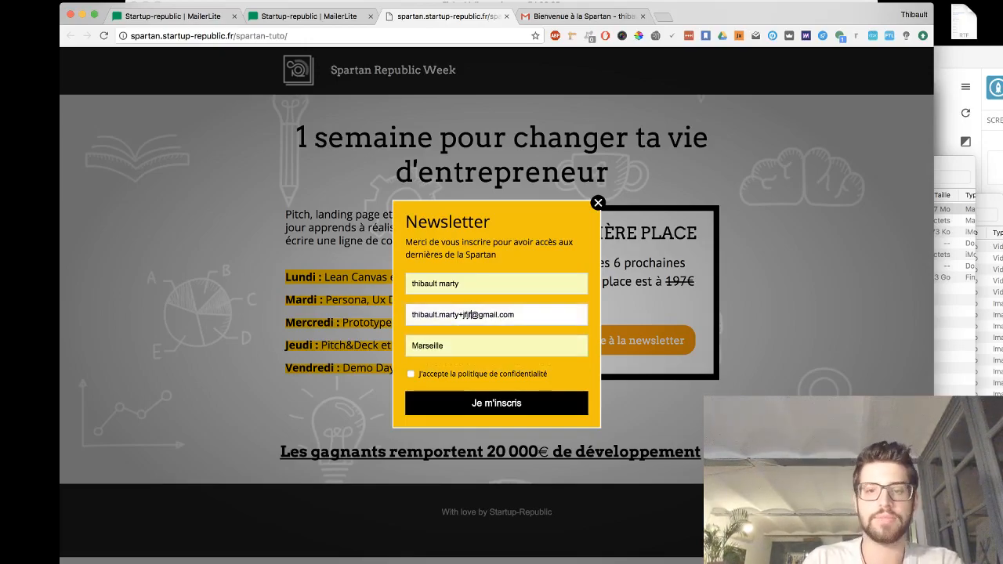
- Set the City to Bordeaux, accept the privacy policy, submit the form and close the confirmation
{"action": "key", "text": "BackSpace"}
{"action": "key", "text": "BackSpace"}
{"action": "key", "text": "BackSpace"}
{"action": "key", "text": "BackSpace"}
{"action": "key", "text": "BackSpace"}
{"action": "key", "text": "BackSpace"}
{"action": "key", "text": "BackSpace"}
{"action": "key", "text": "BackSpace"}
{"action": "key", "text": "BackSpace"}
{"action": "type", "text": "Bordeaux"}
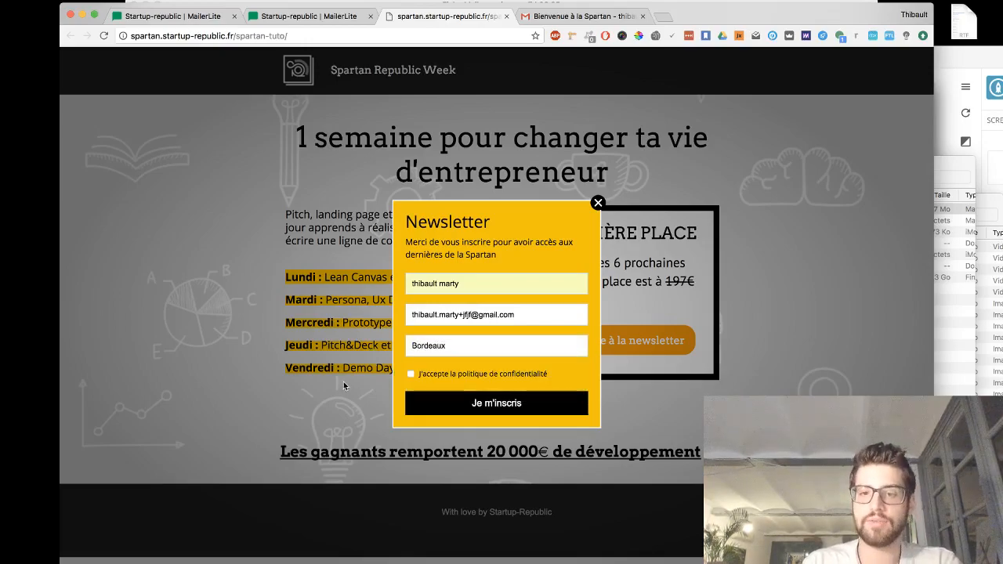
{"action": "left_click", "coordinate": [411, 374]}
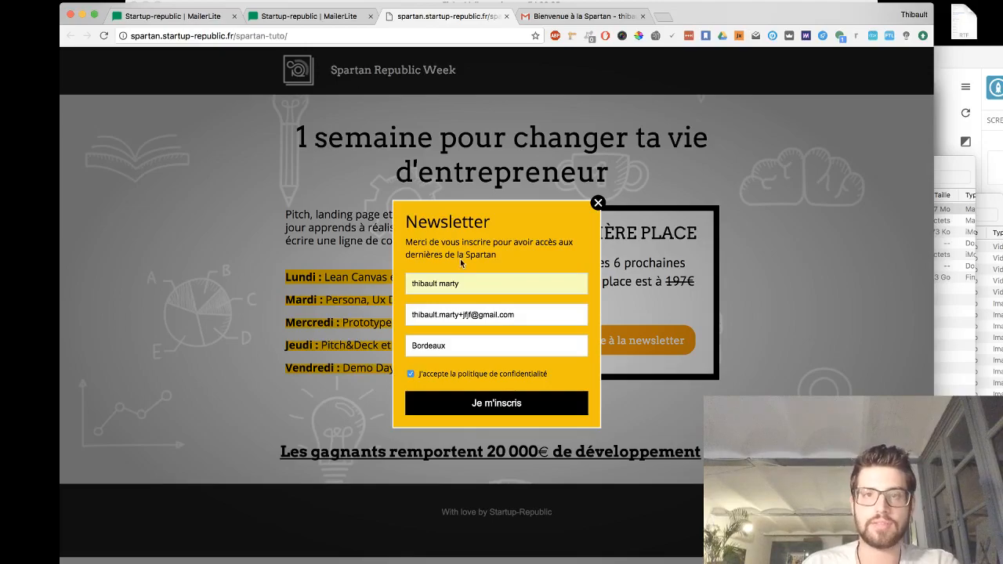
{"action": "left_click", "coordinate": [506, 403]}
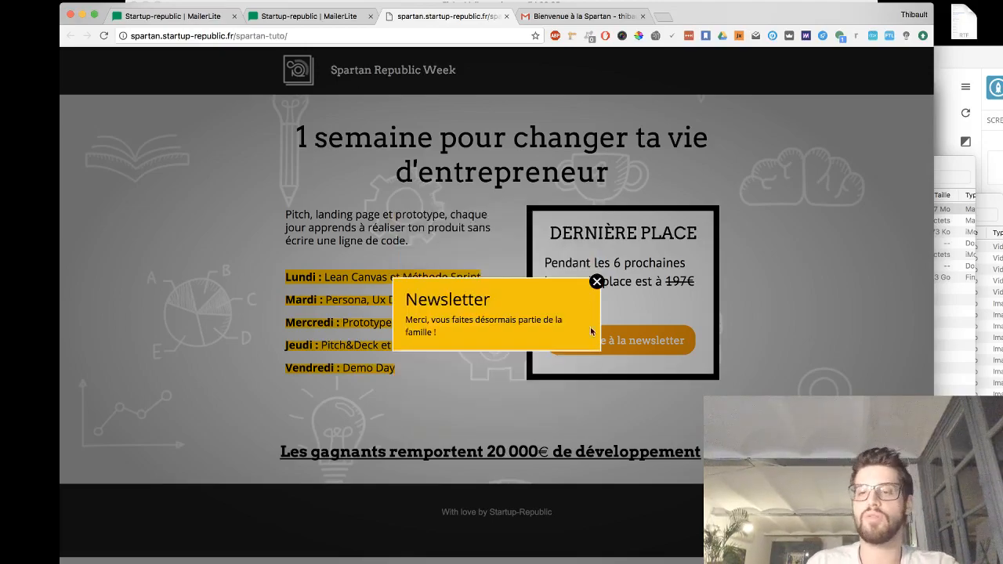
{"action": "left_click", "coordinate": [597, 282]}
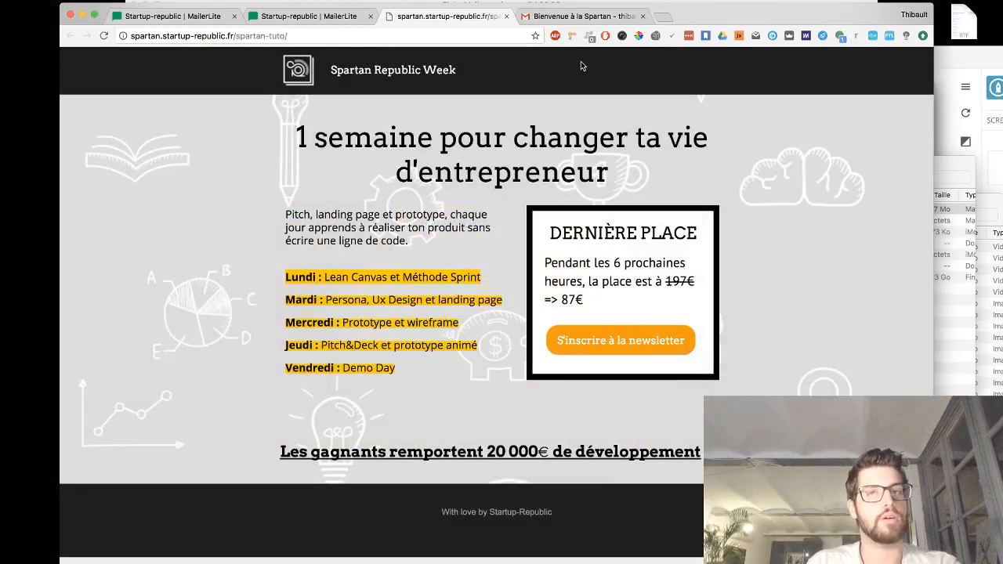
- Glance at the Gmail inbox, then open the Inscription automation workflow in MailerLite for editing
{"action": "left_click", "coordinate": [575, 17]}
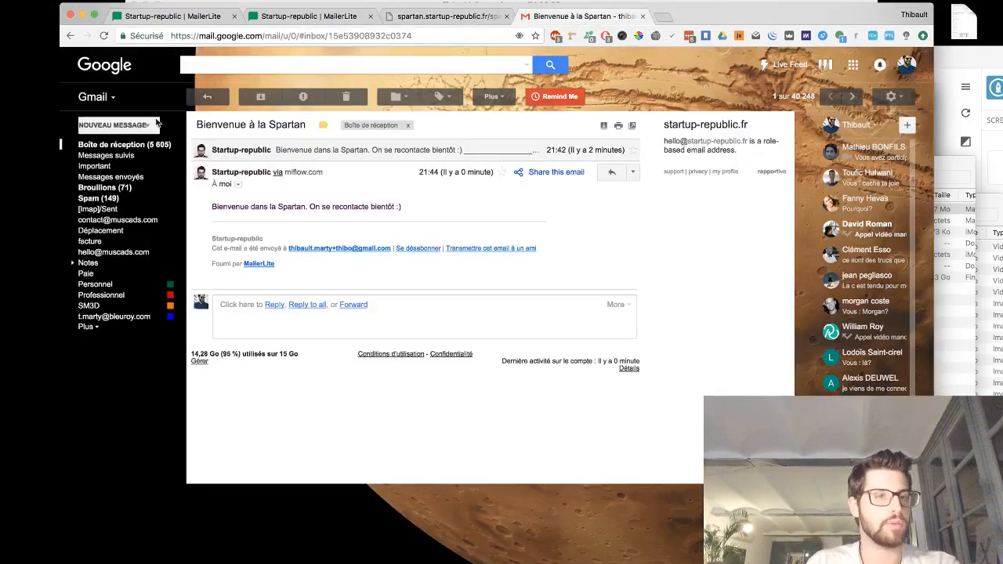
{"action": "left_click", "coordinate": [135, 146]}
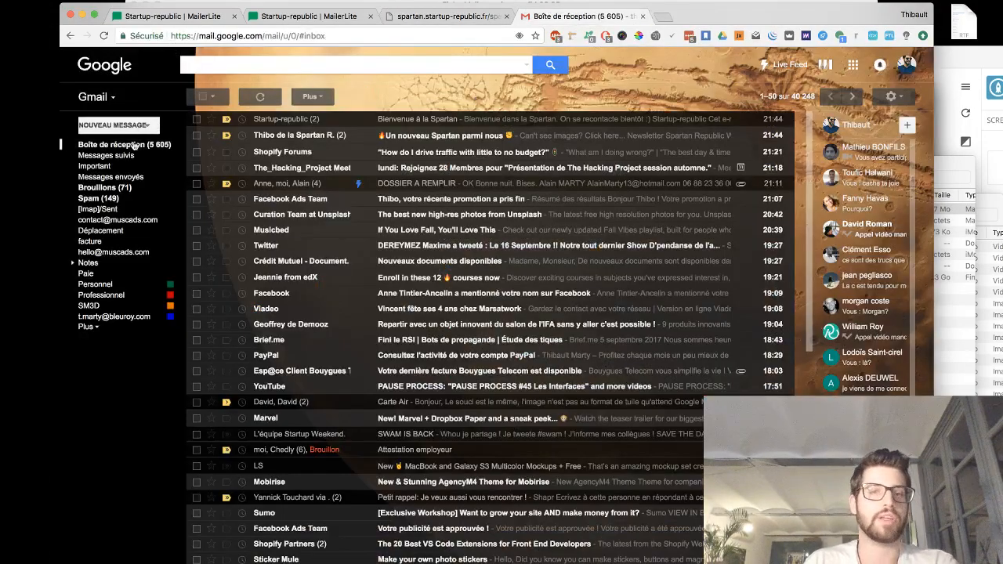
{"action": "left_click", "coordinate": [306, 16]}
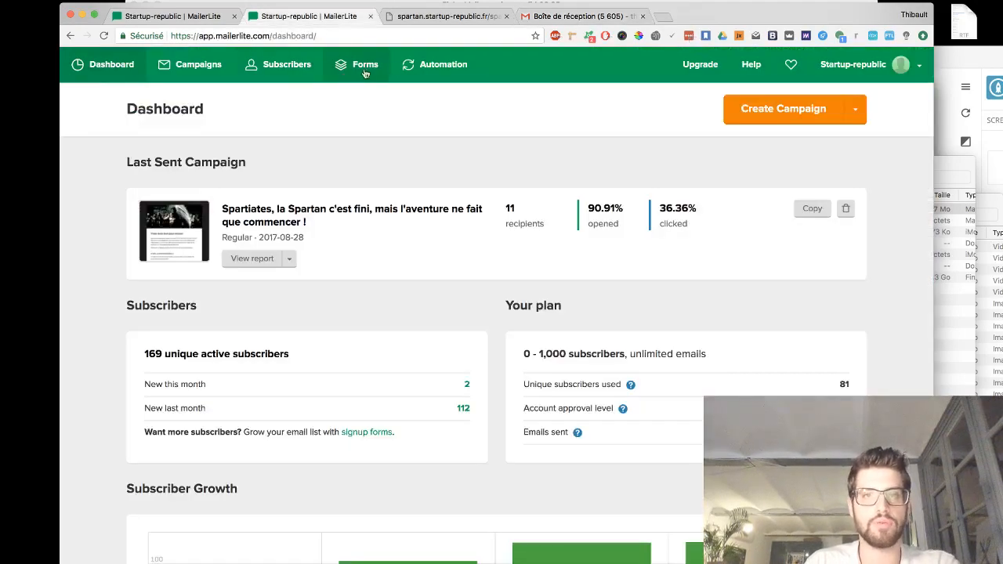
{"action": "left_click", "coordinate": [431, 67]}
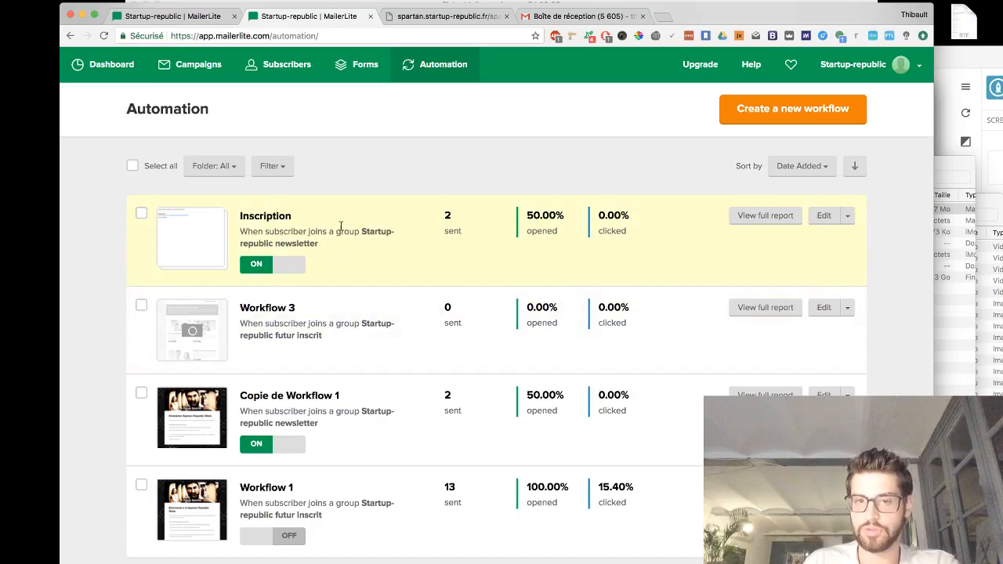
{"action": "left_click", "coordinate": [824, 219]}
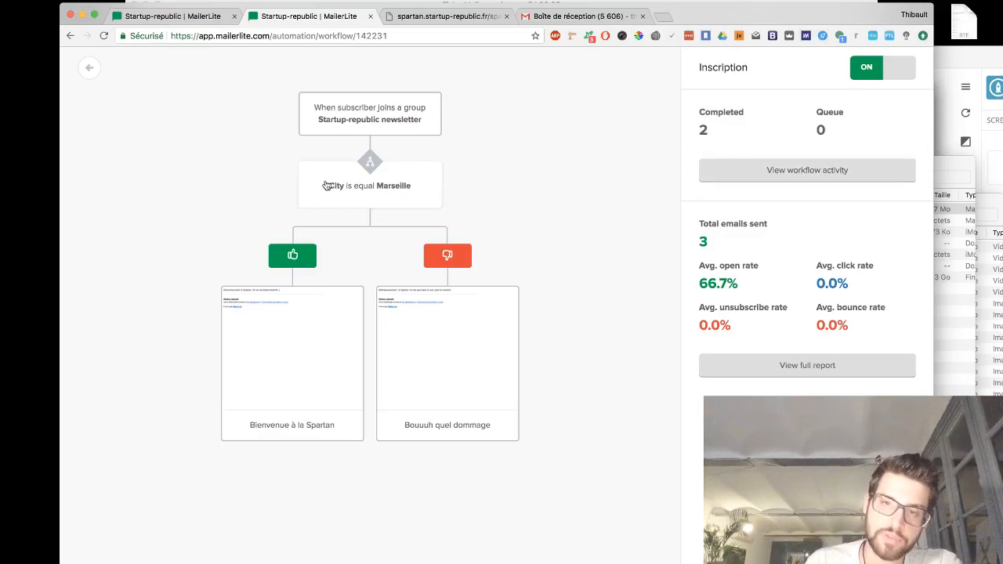
- Review the workflow's City condition settings and the trigger's workflow details
{"action": "left_click", "coordinate": [399, 173]}
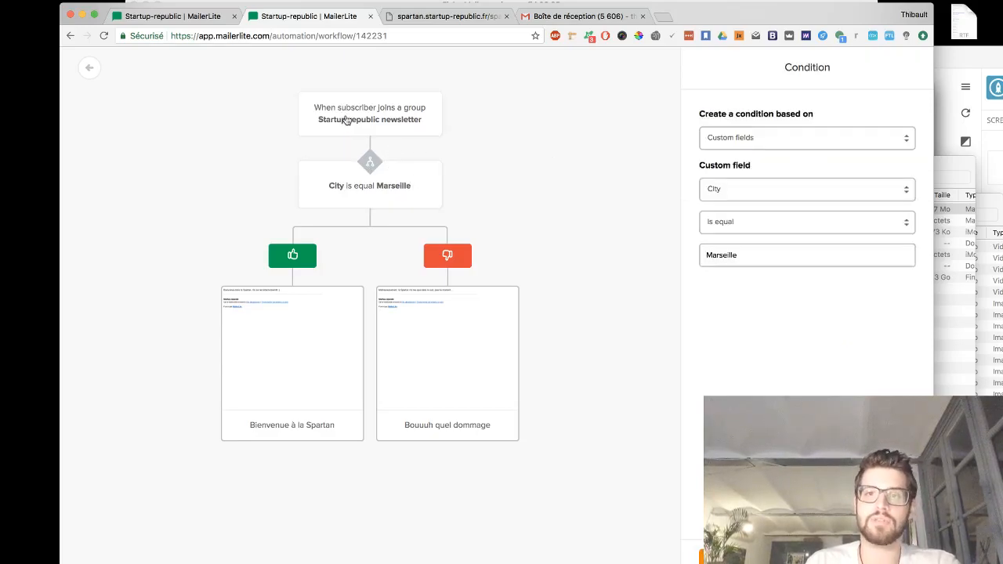
{"action": "left_click", "coordinate": [710, 191]}
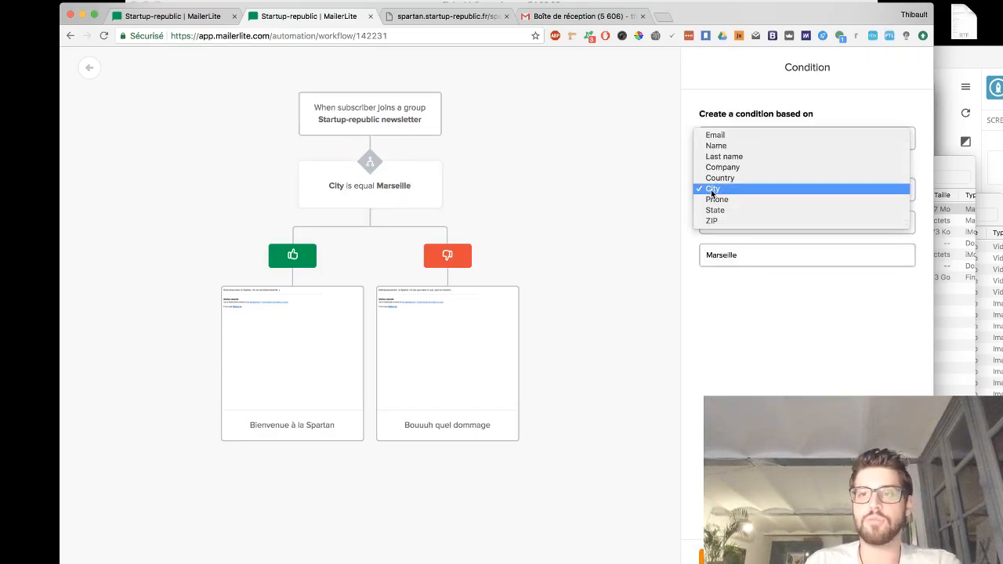
{"action": "left_click", "coordinate": [711, 190]}
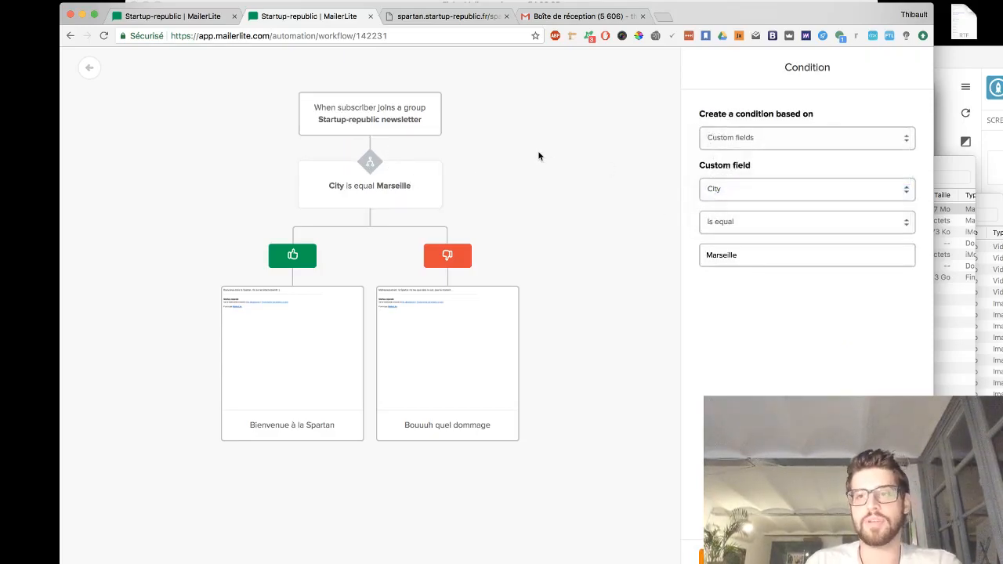
{"action": "left_click", "coordinate": [409, 111]}
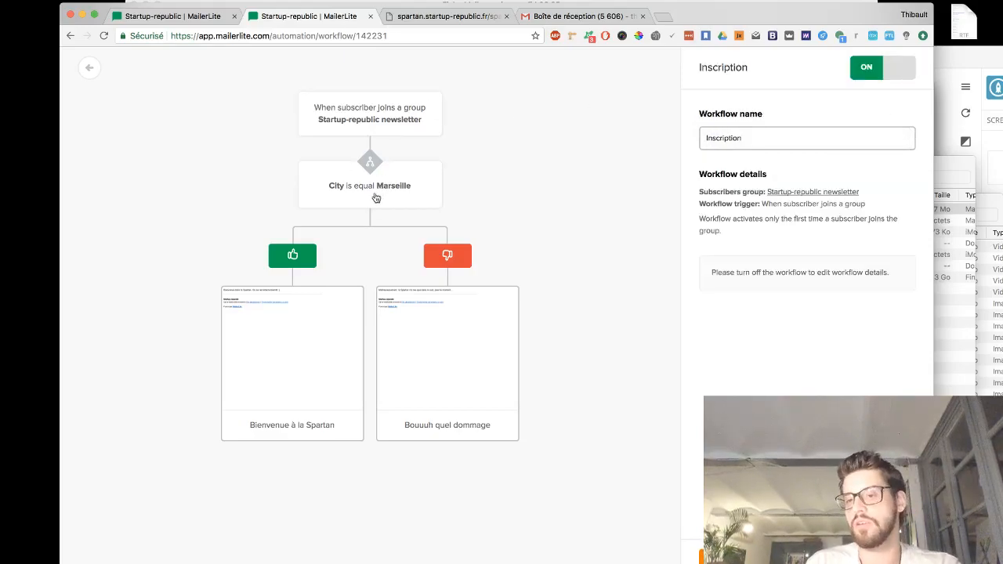
{"action": "left_click_drag", "start_coordinate": [888, 279], "coordinate": [711, 271]}
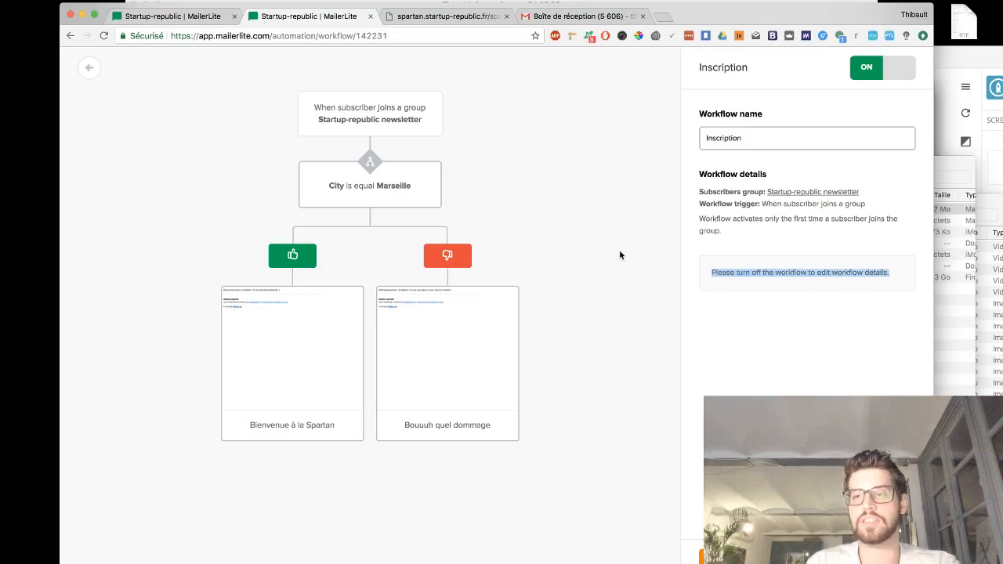
- Return to the Gmail inbox and open the new 'Bouuuh quel dommage' email to read its message
{"action": "left_click", "coordinate": [565, 13]}
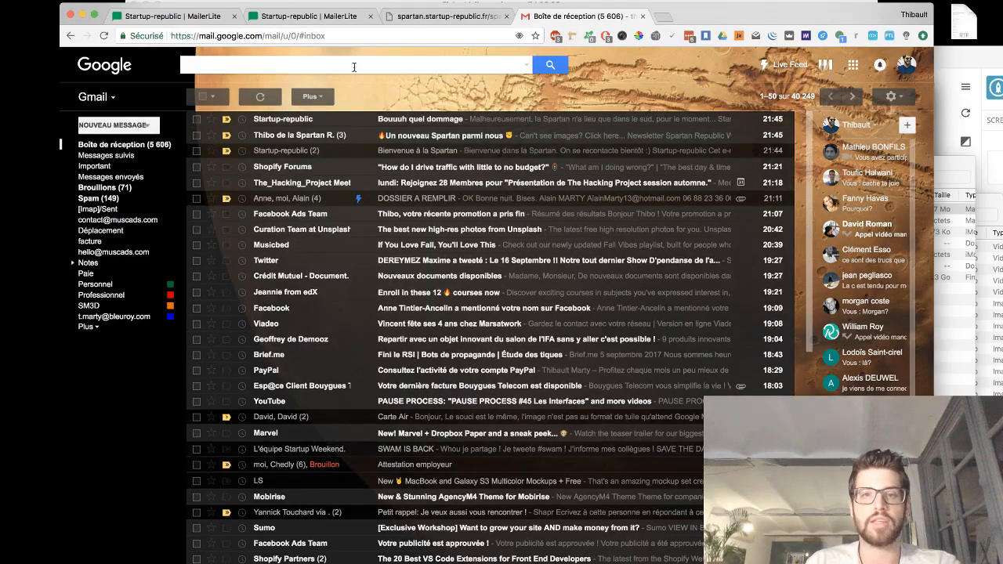
{"action": "left_click", "coordinate": [292, 120]}
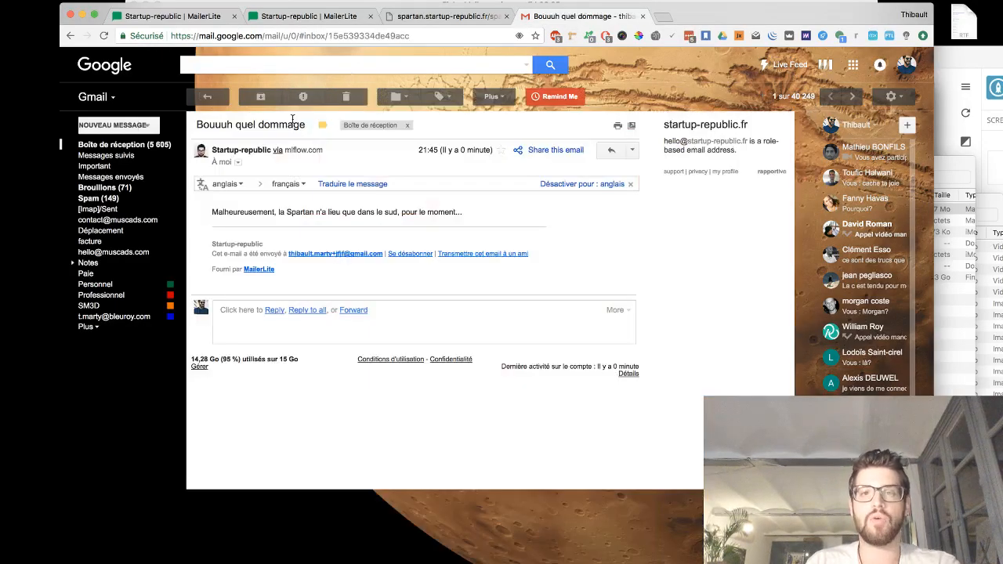
{"action": "left_click_drag", "start_coordinate": [208, 210], "coordinate": [496, 216]}
{"action": "left_click", "coordinate": [496, 217]}
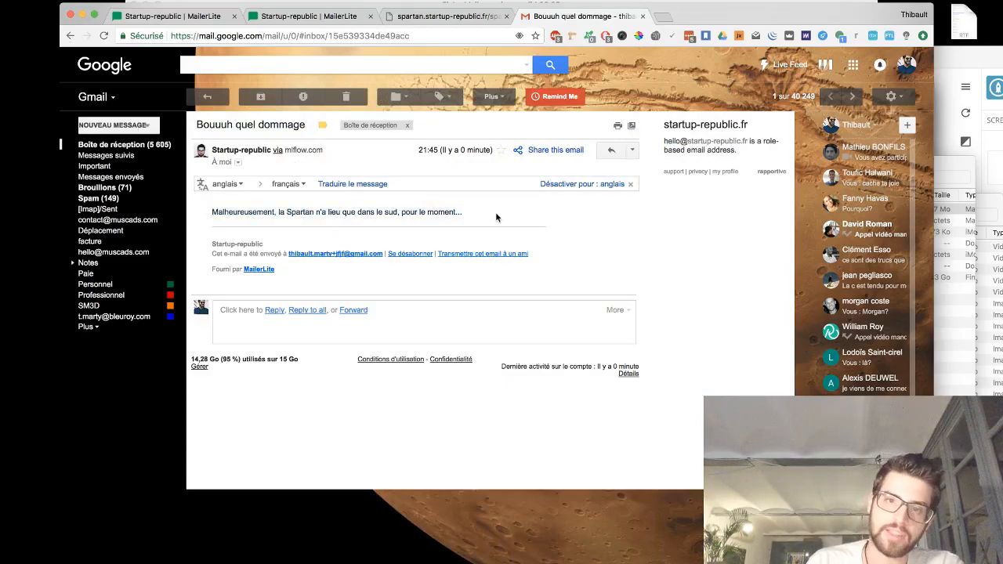